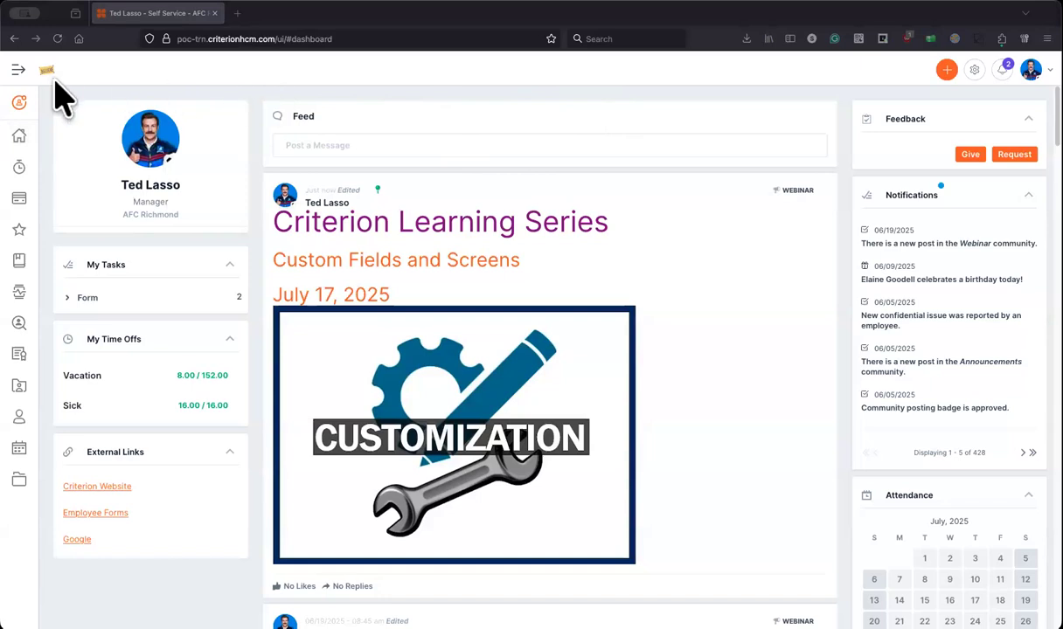
Step: Open the HR module from the module list in a new browser tab and go to its Settings page
left_click(24, 105)
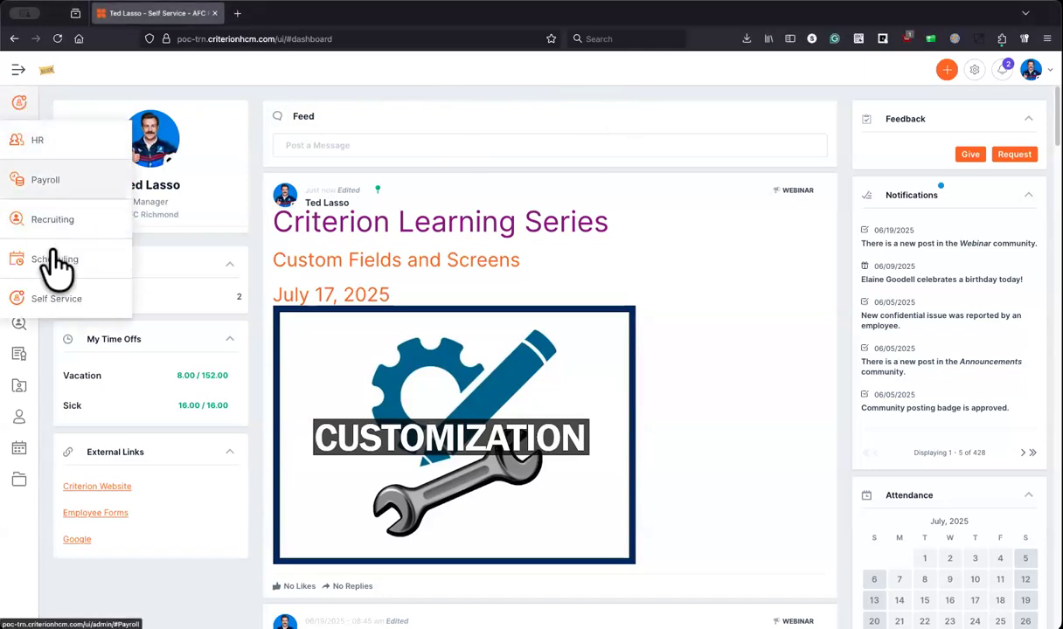
right_click(52, 138)
left_click(81, 144)
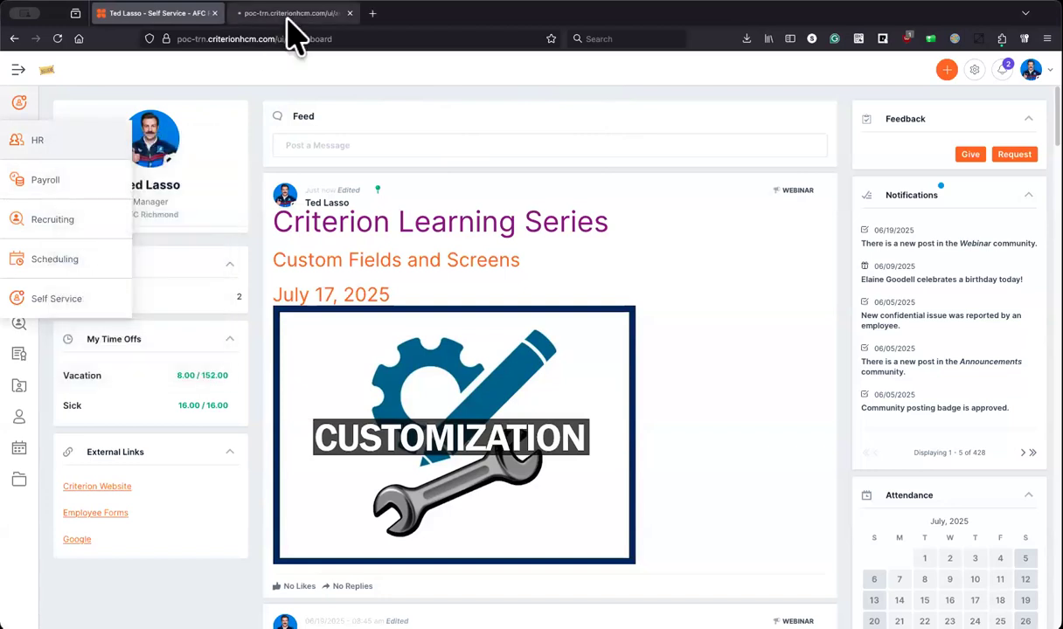
left_click(289, 16)
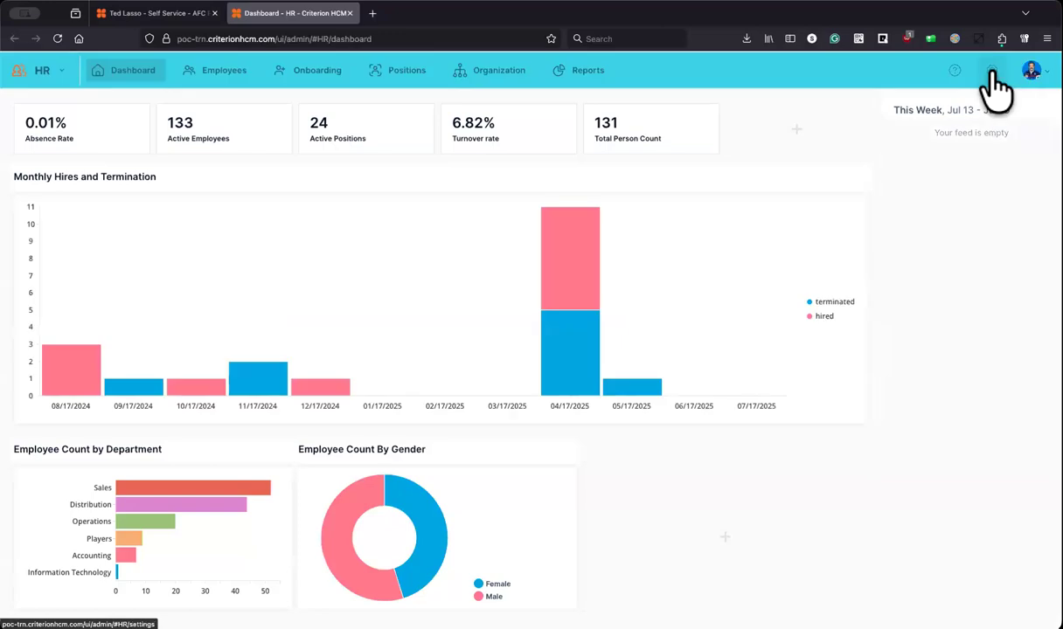
left_click(991, 71)
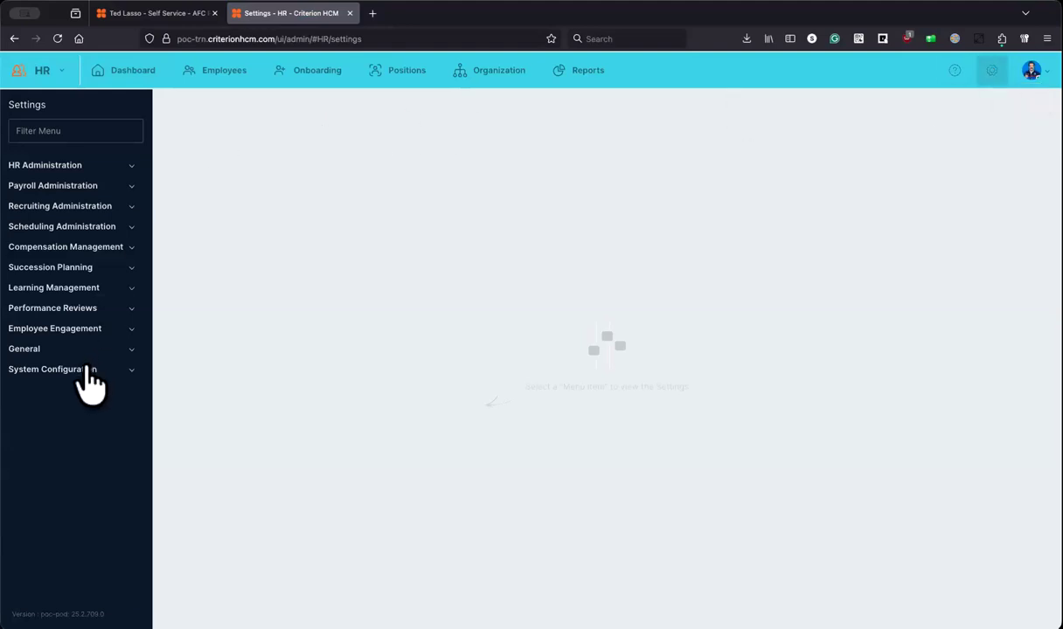
left_click(212, 80)
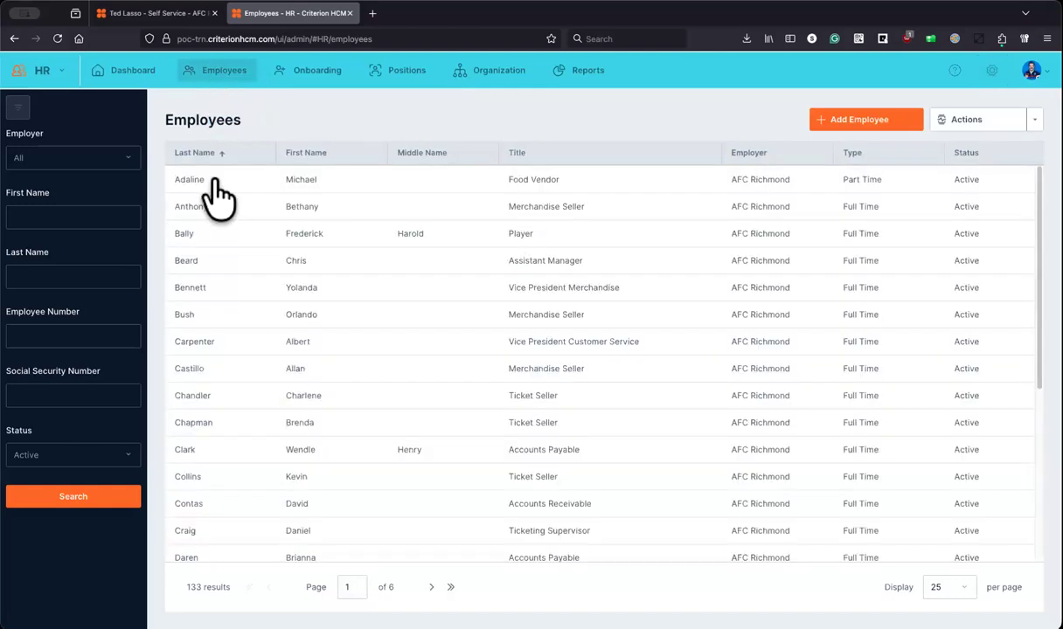
left_click(213, 187)
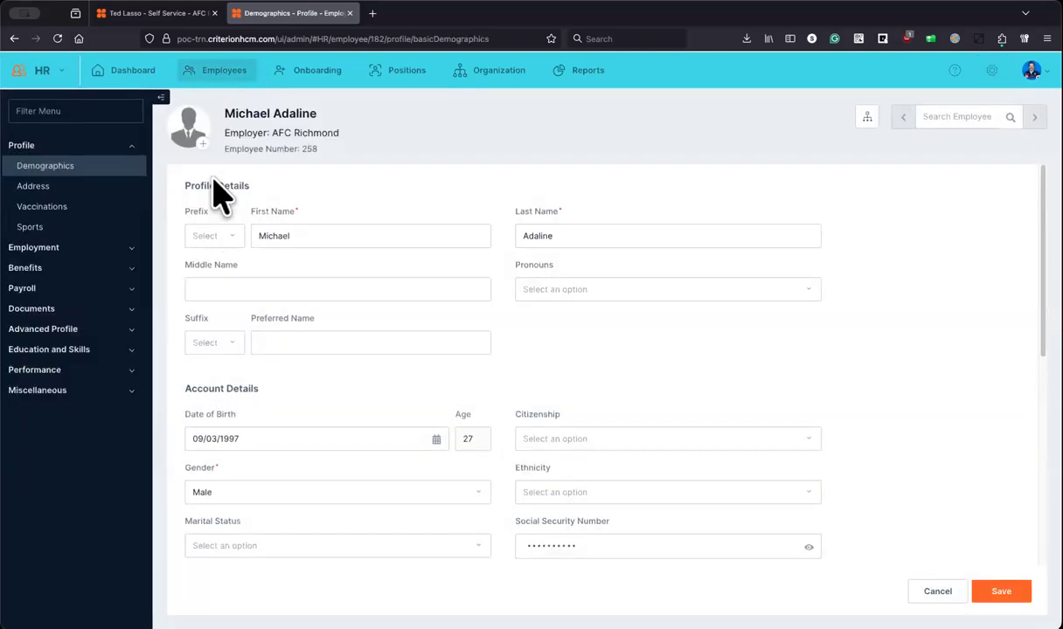
scroll(211, 181, "down", 2)
scroll(212, 182, "down", 6)
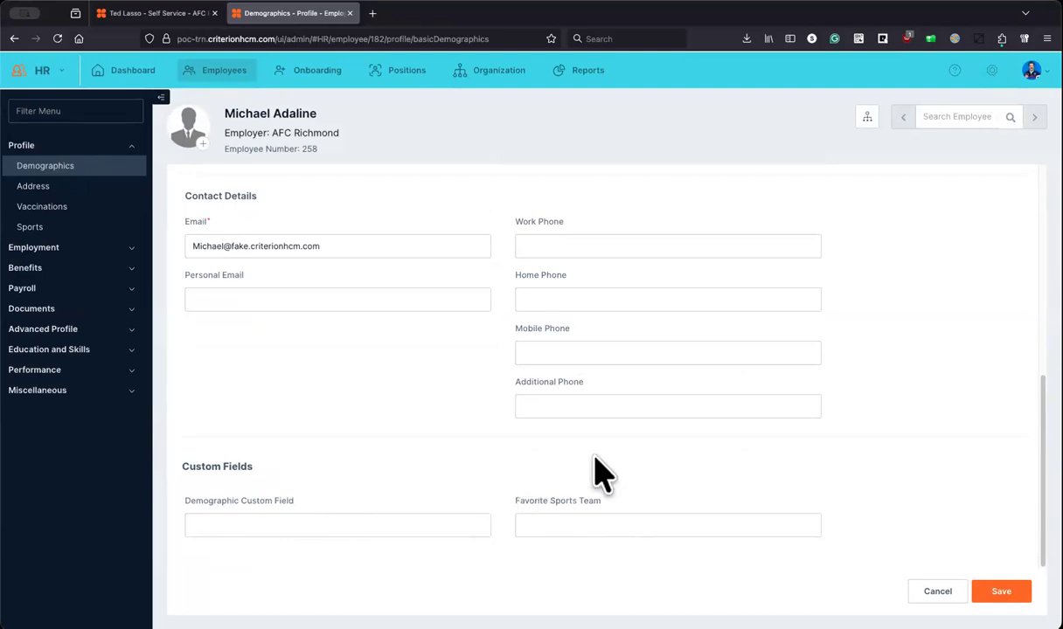
left_click(990, 72)
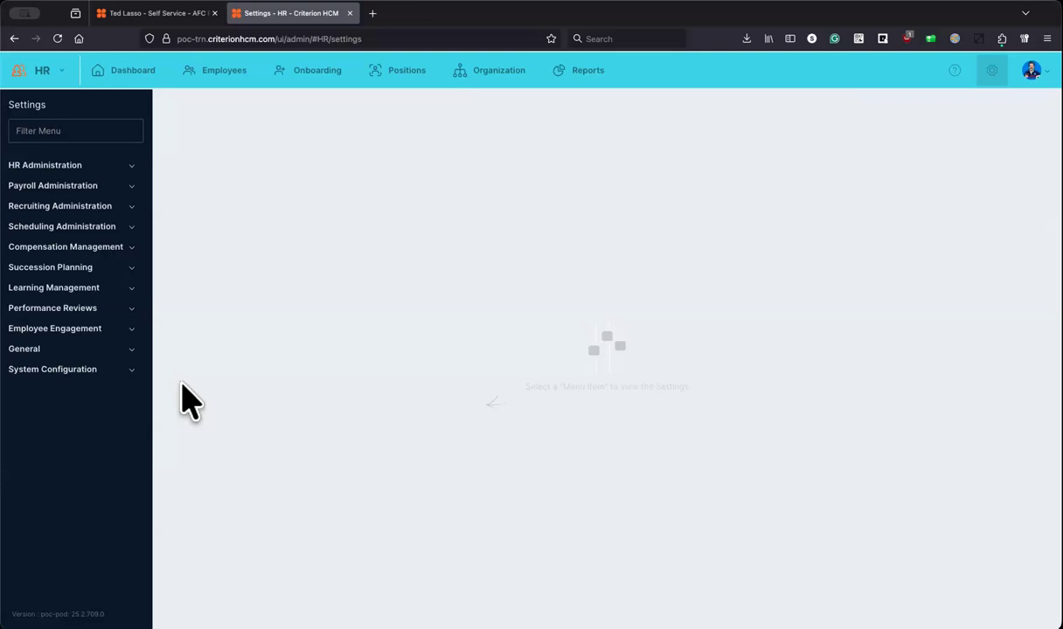
Step: Go to Code Tables under System Configuration
left_click(119, 369)
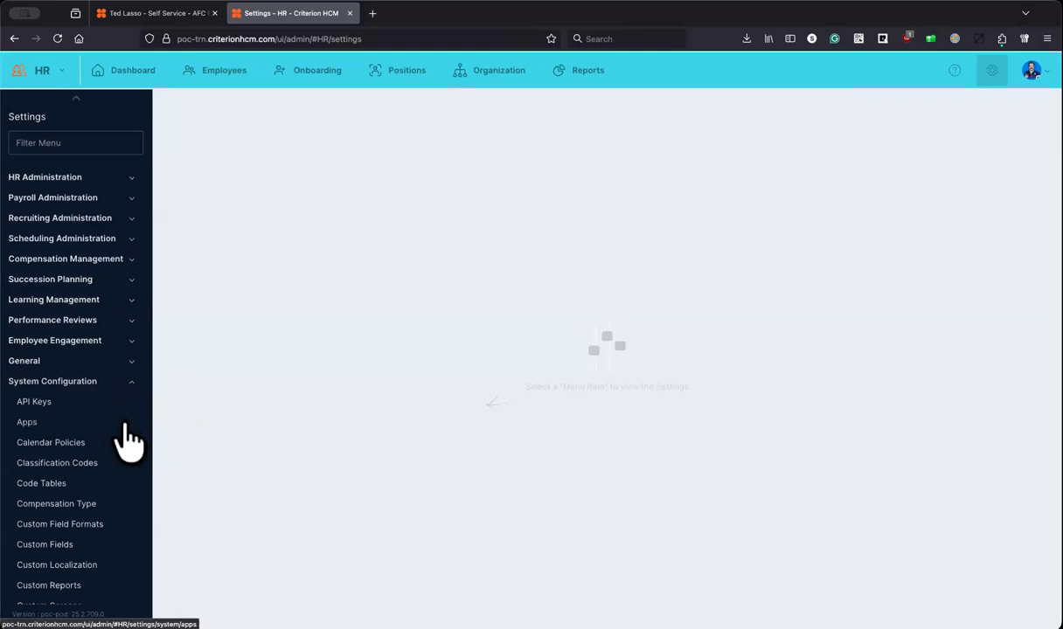
scroll(129, 441, "down", 5)
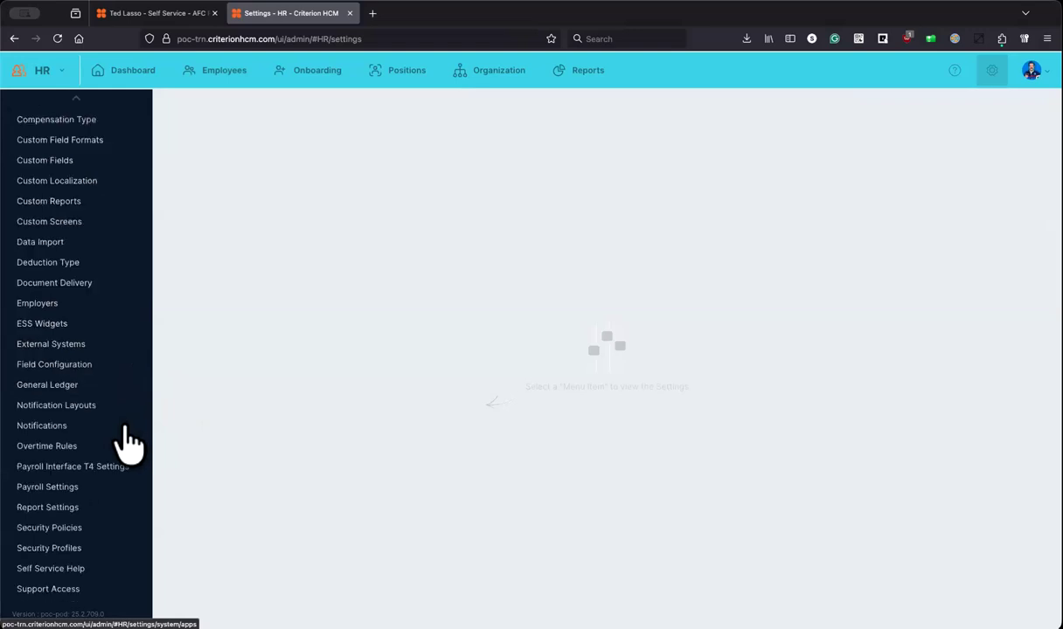
scroll(136, 302, "up", 5)
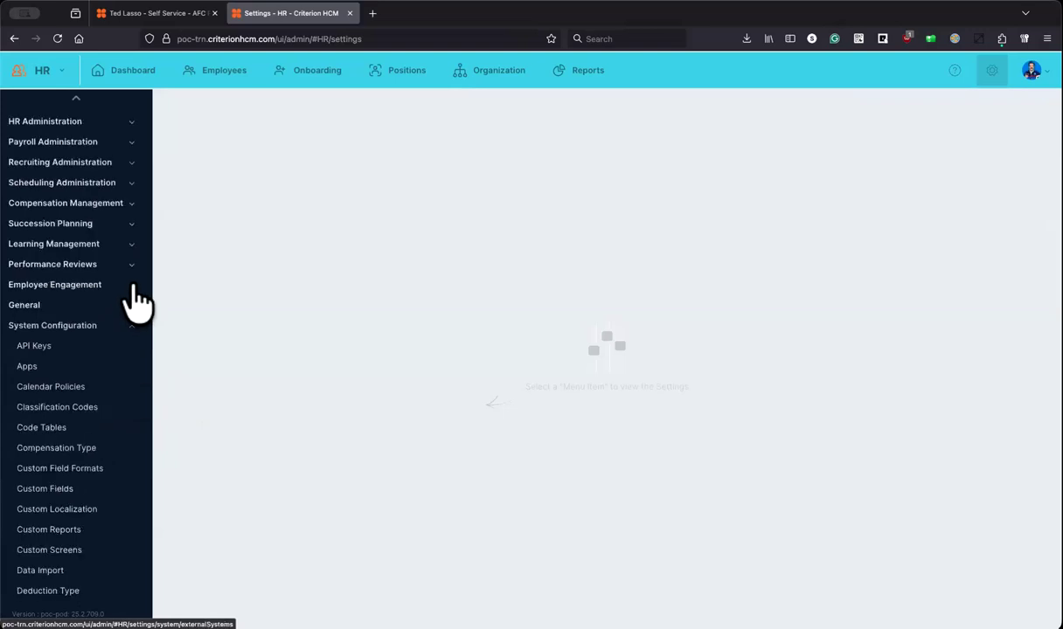
left_click(44, 428)
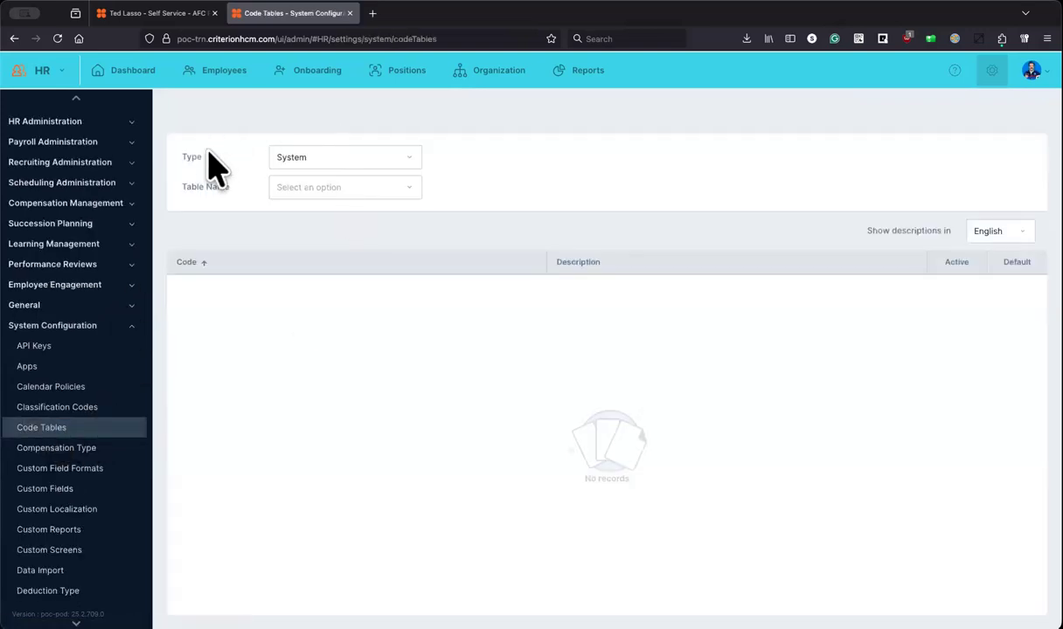
Step: Set the code table type to User and load the Department table
left_click(407, 161)
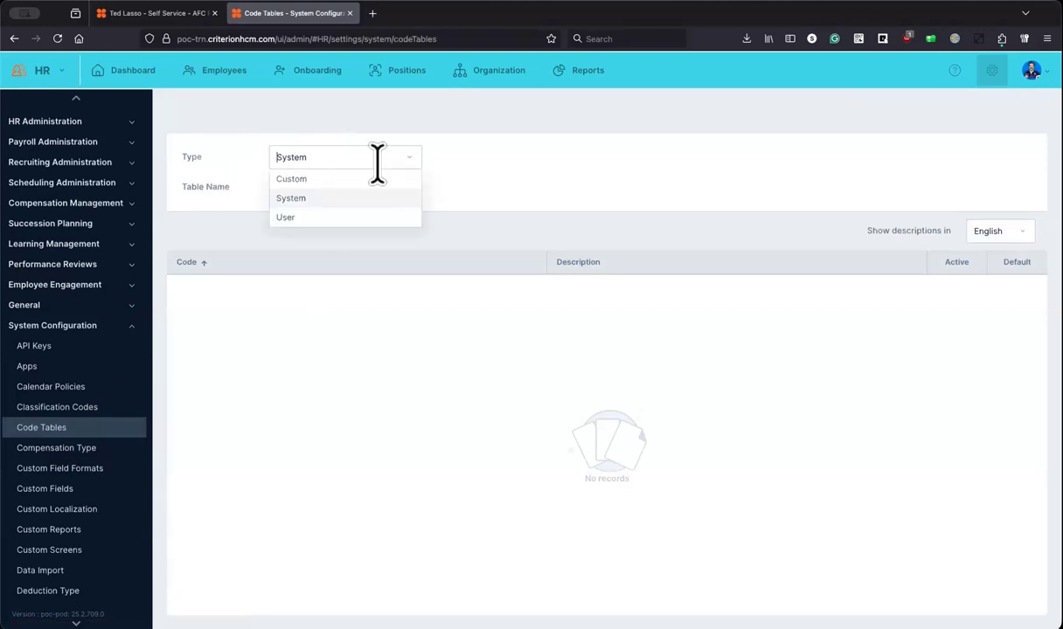
left_click(306, 217)
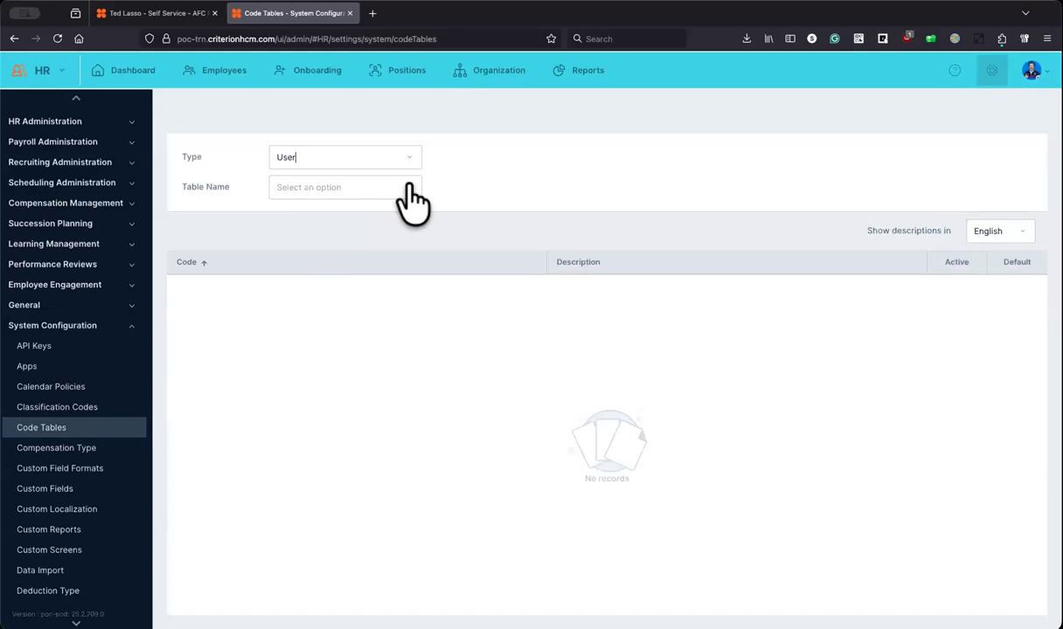
left_click(409, 187)
scroll(367, 276, "down", 5)
scroll(310, 310, "down", 5)
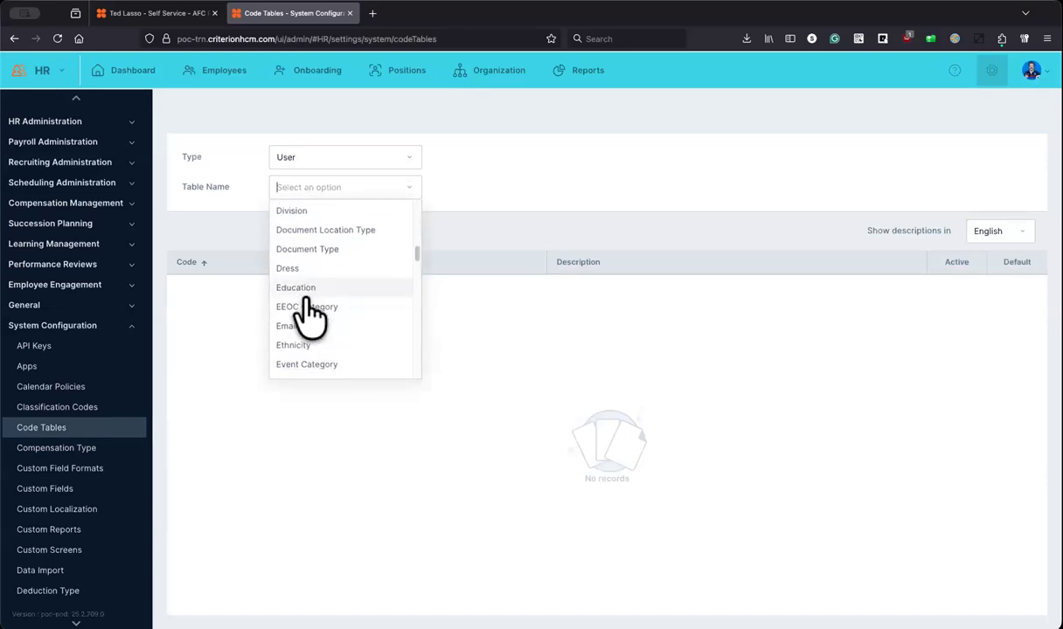
scroll(311, 332, "down", 3)
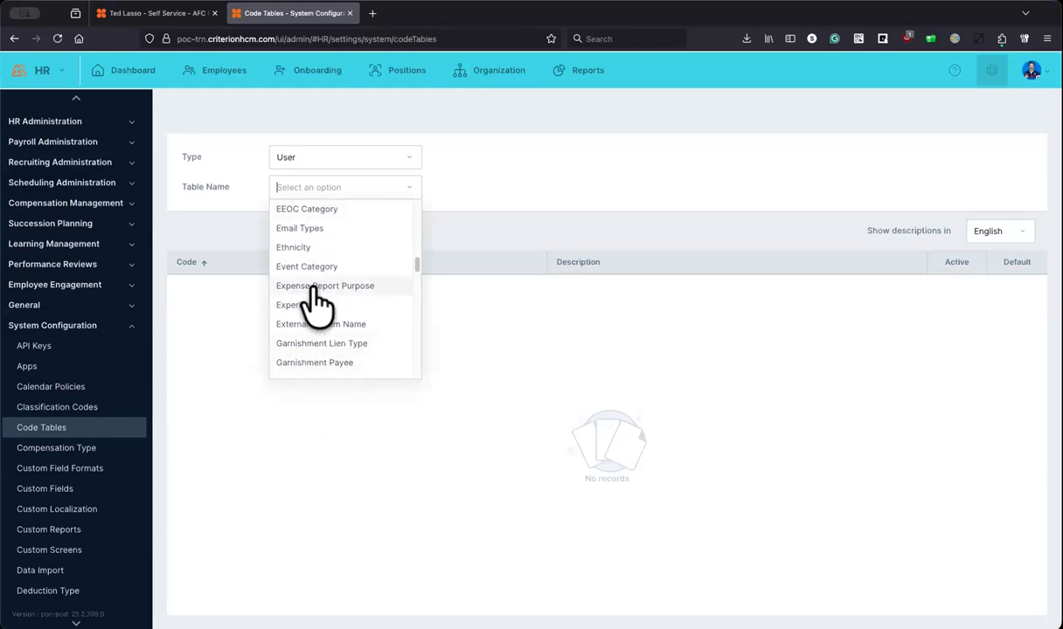
scroll(316, 297, "up", 5)
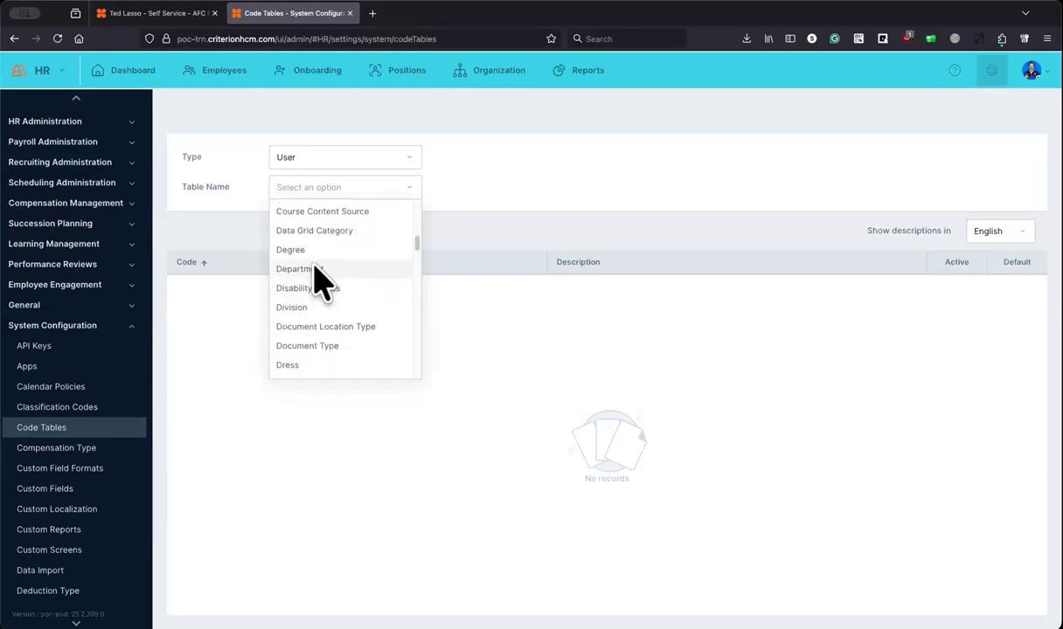
left_click(301, 269)
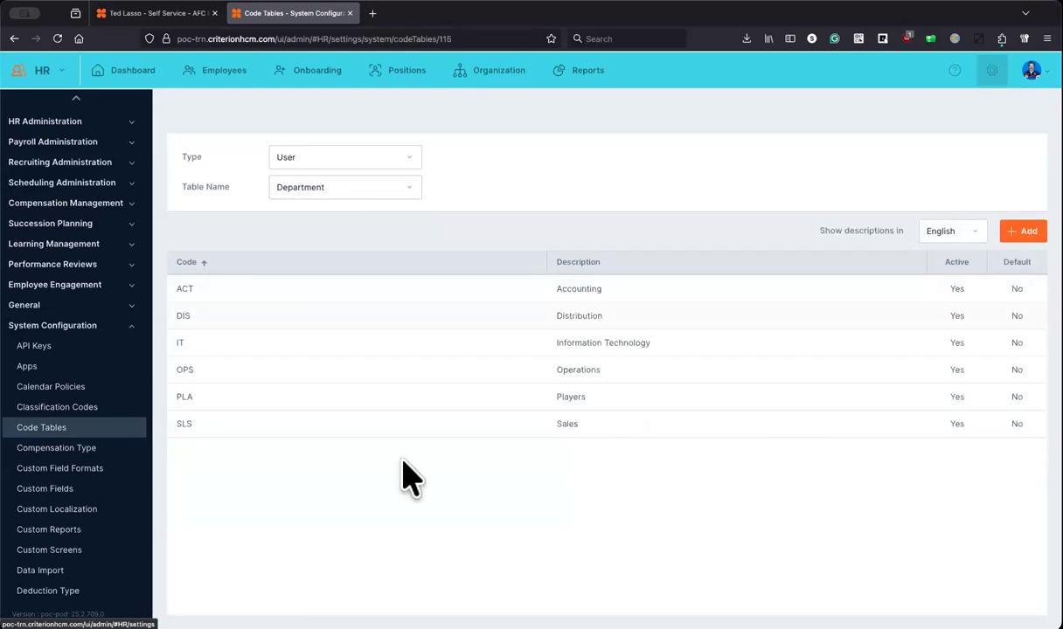
Step: Switch the type to Custom, load the TShirt Size table, and open its details for editing
left_click(380, 158)
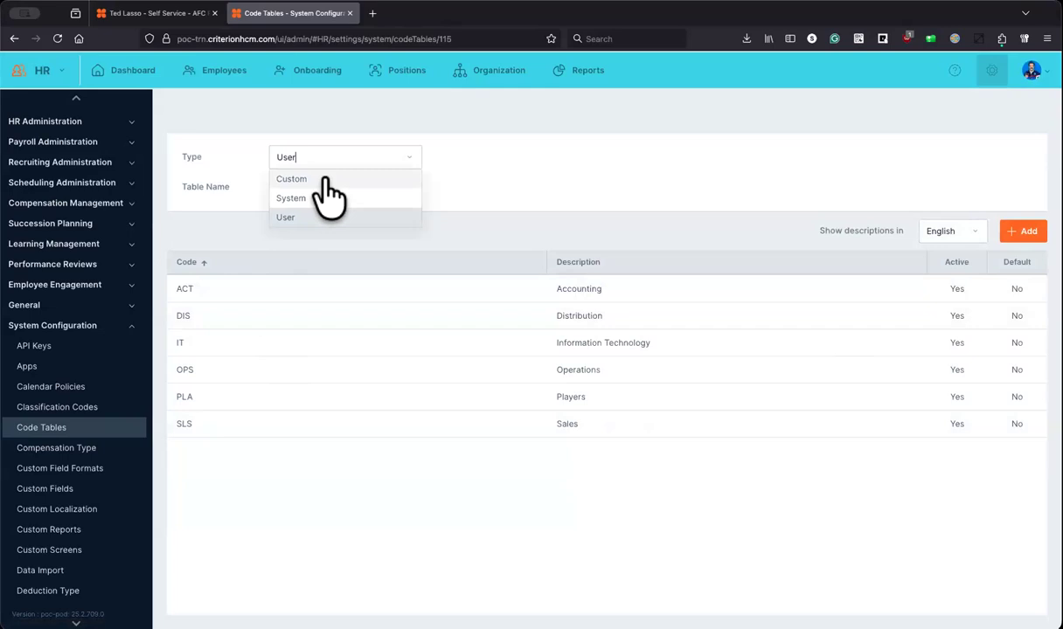
left_click(320, 178)
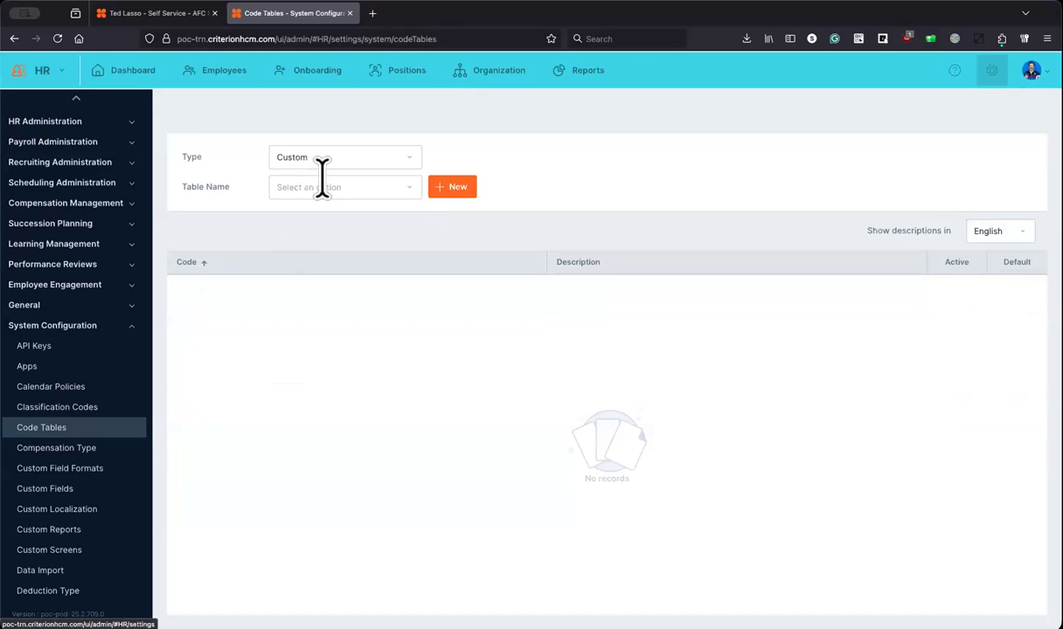
left_click(407, 186)
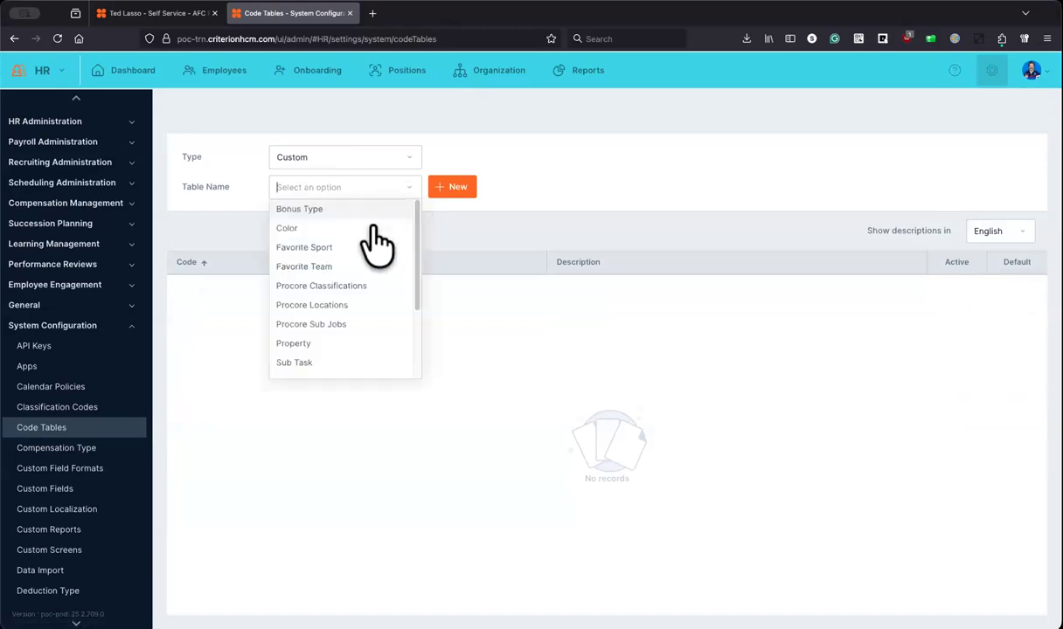
scroll(363, 262, "down", 2)
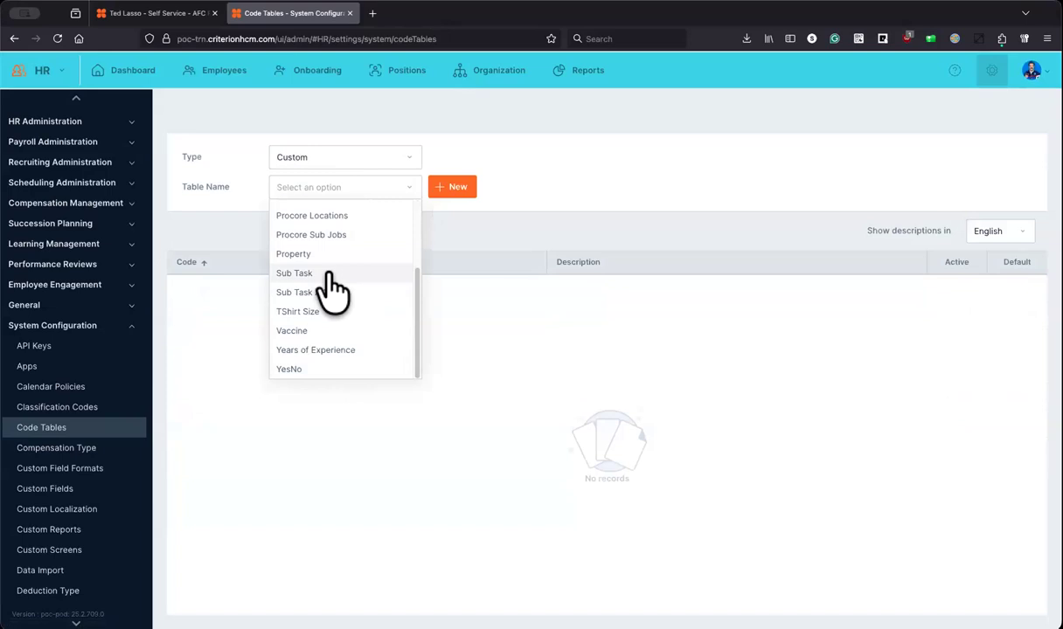
scroll(332, 289, "up", 2)
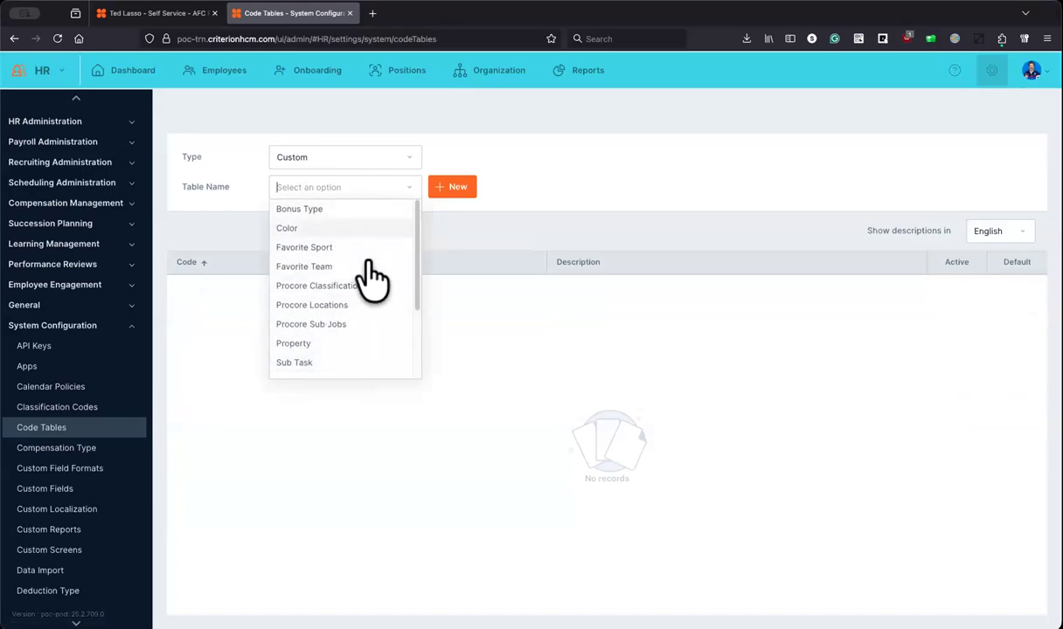
scroll(371, 280, "down", 3)
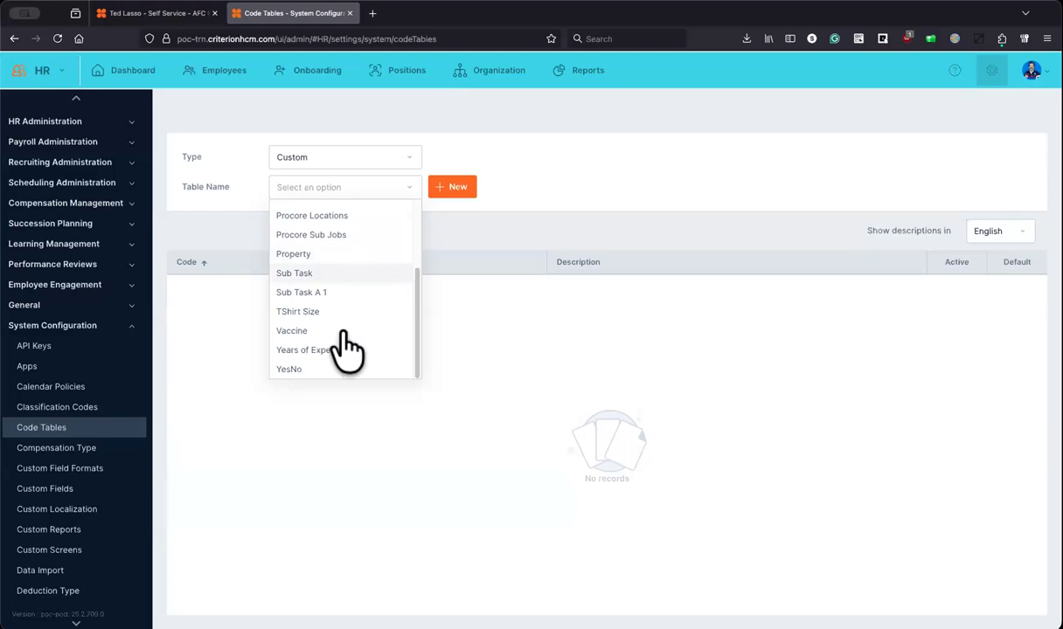
left_click(297, 311)
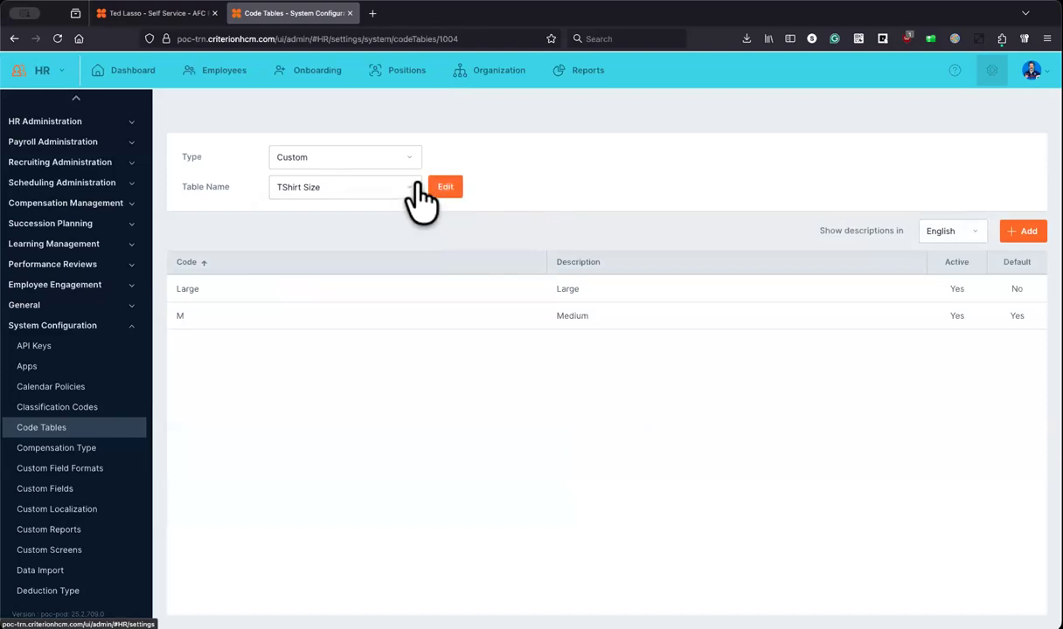
left_click(443, 187)
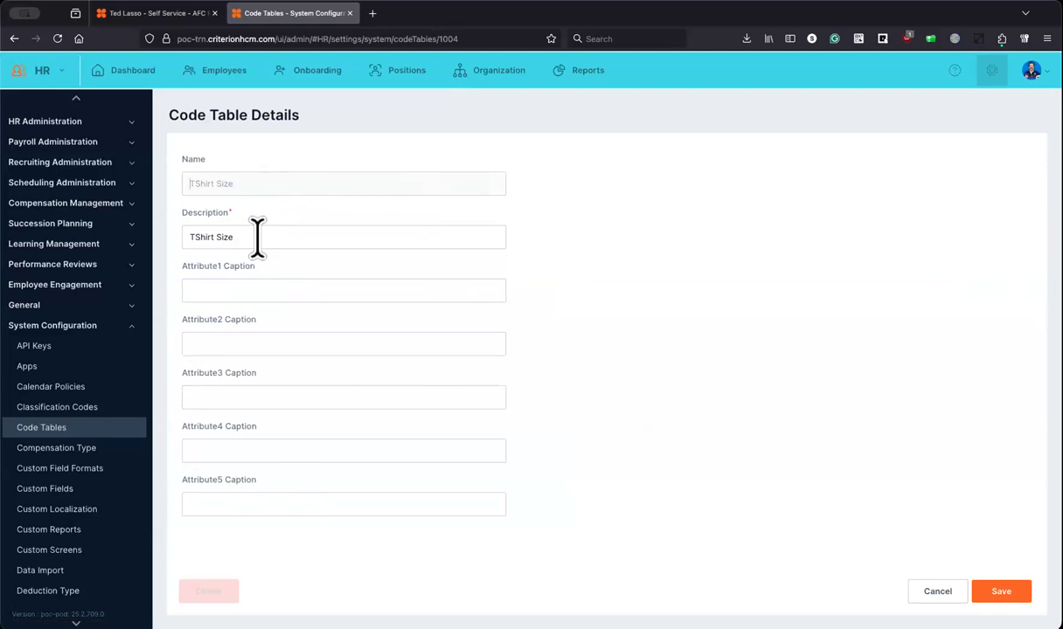
Step: Add a hyphen so the TShirt Size description reads 'T-Shirt Size', and save
left_click(190, 182)
left_click(193, 236)
type("-")
left_click(349, 292)
left_click(1000, 592)
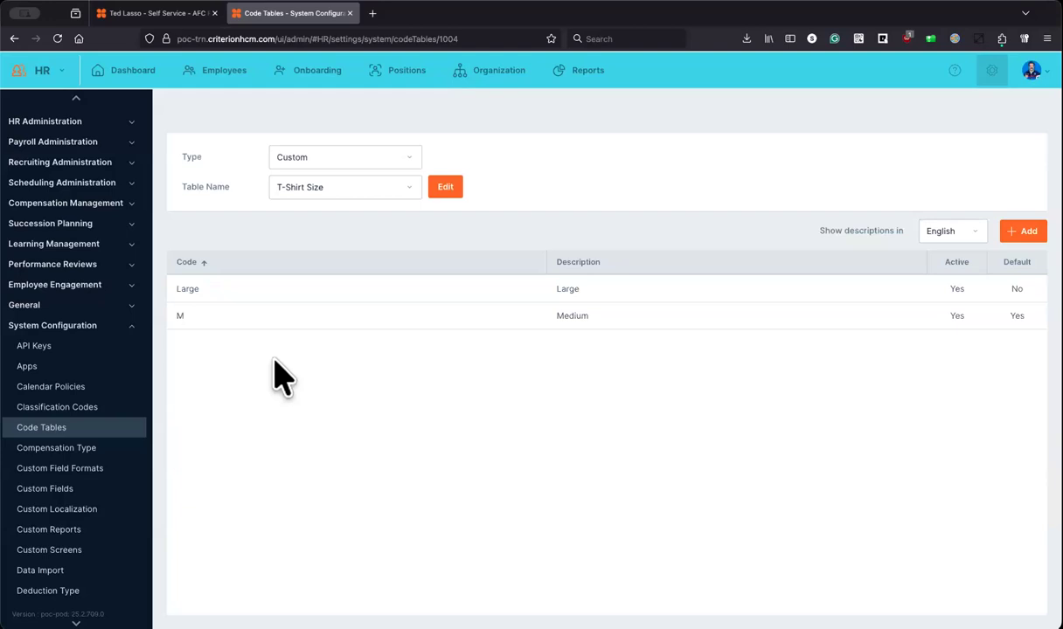
Step: Give the T-Shirt Size table the Attribute1 Caption 'Order Number' and save it
left_click(208, 288)
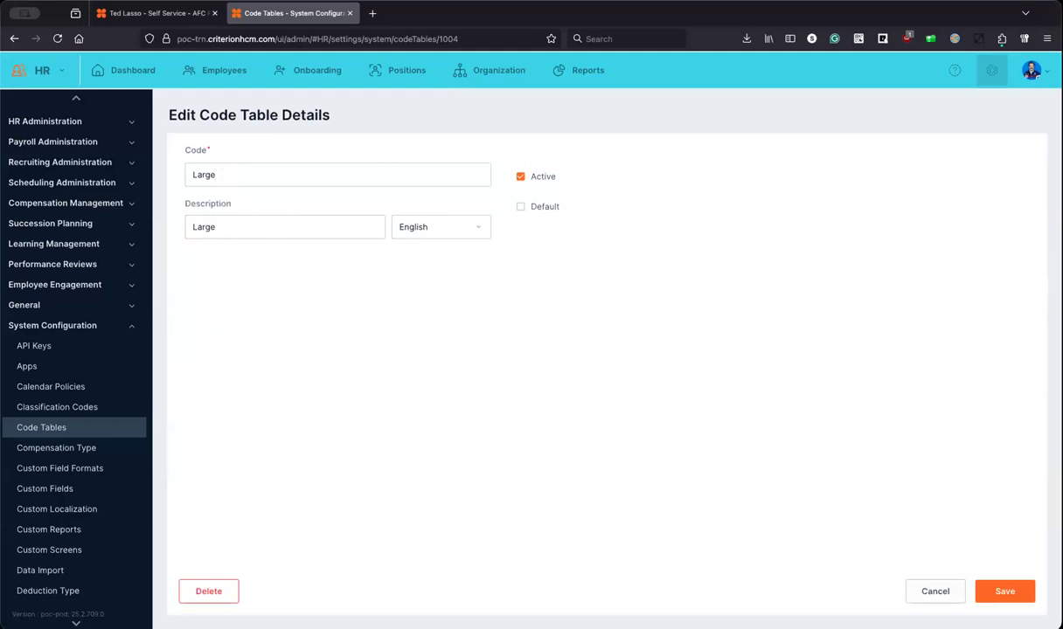
left_click(935, 591)
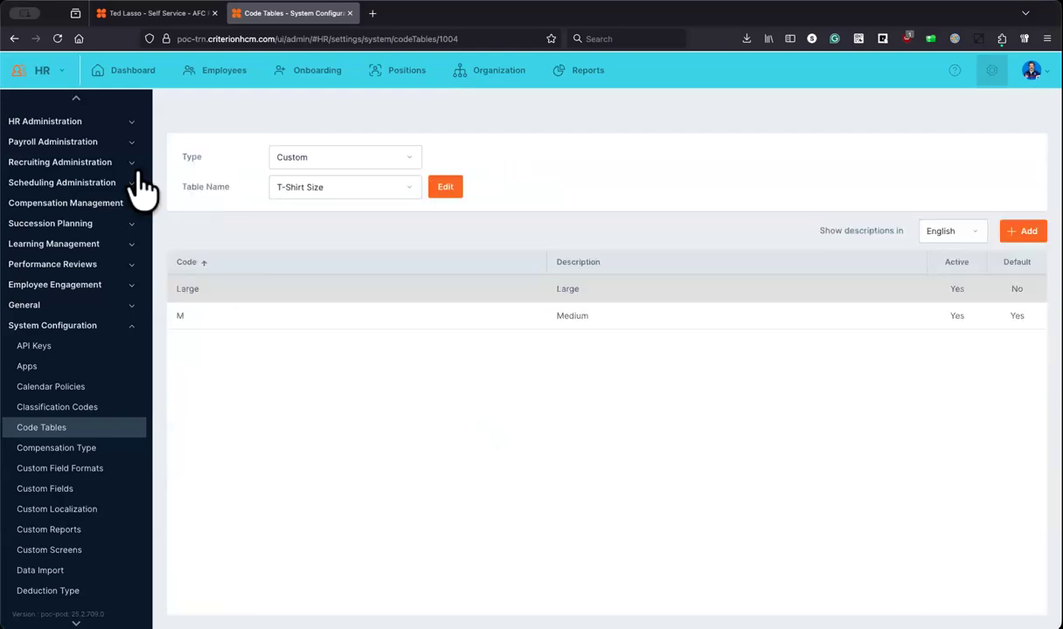
left_click(443, 192)
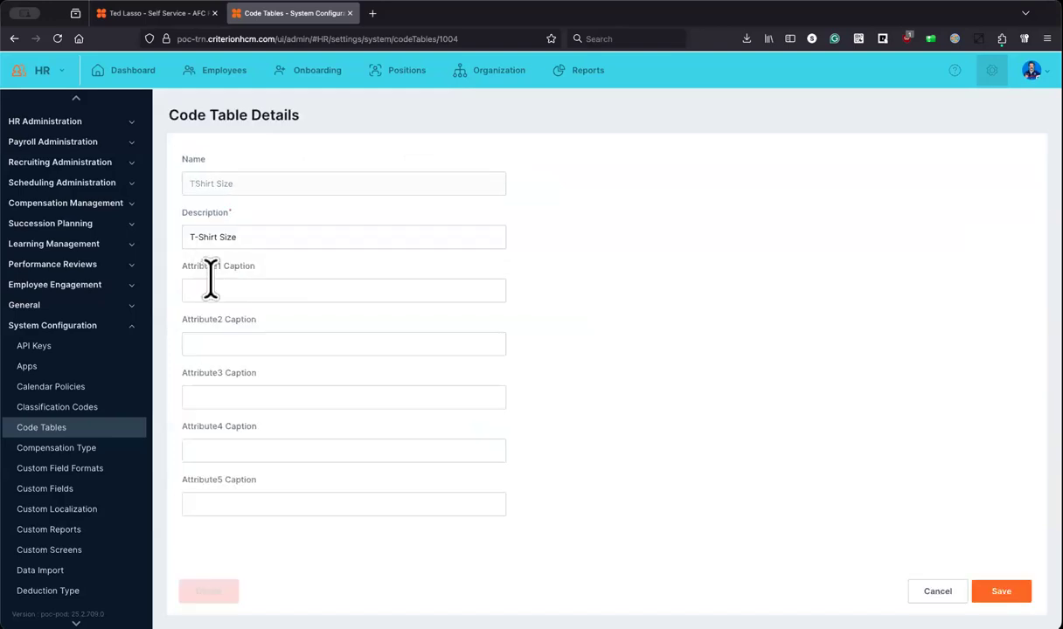
type("Order Number")
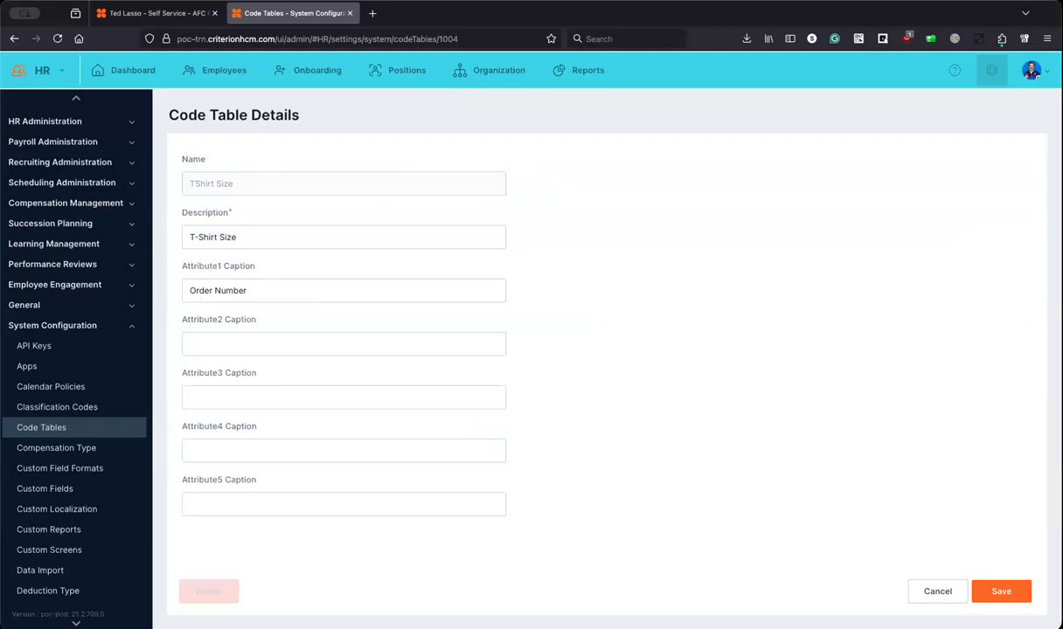
left_click(1000, 591)
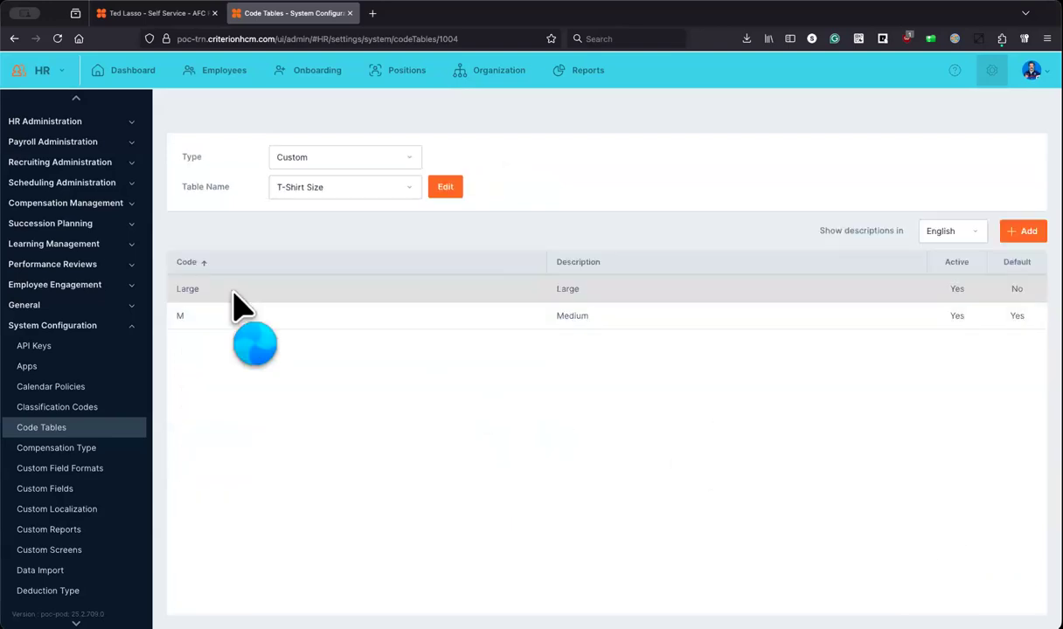
Step: Change the Large entry's code to L, keep English as the description language, and save
left_click(234, 295)
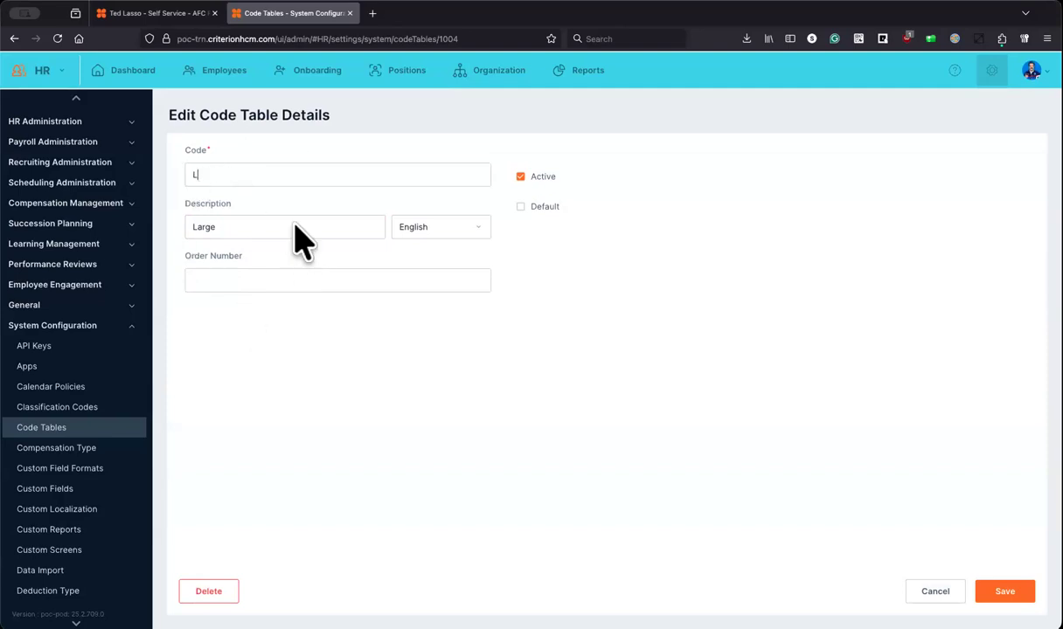
left_click(480, 225)
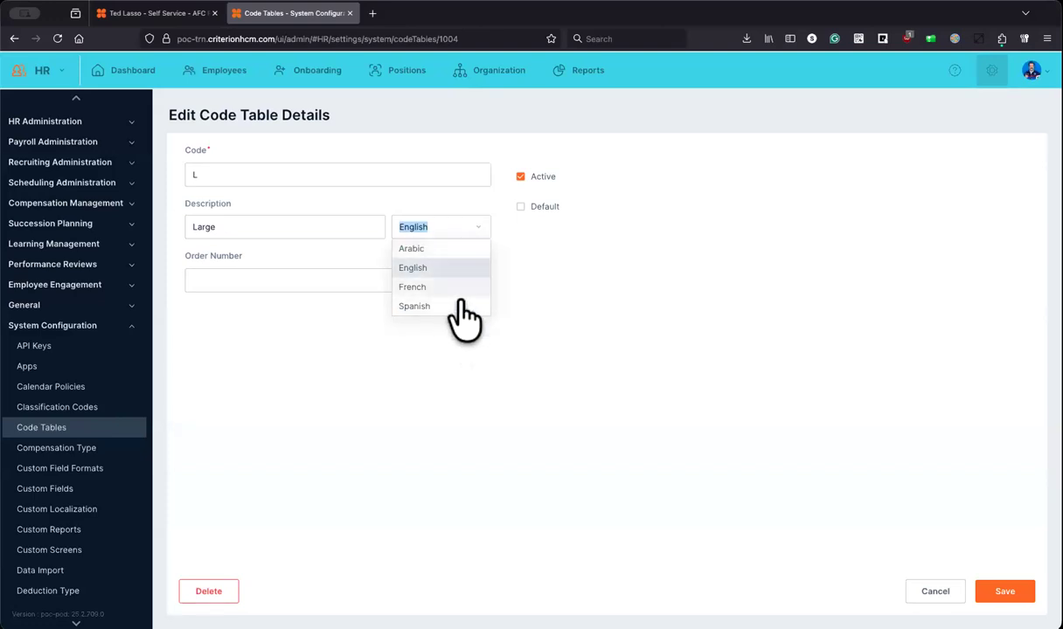
left_click(601, 255)
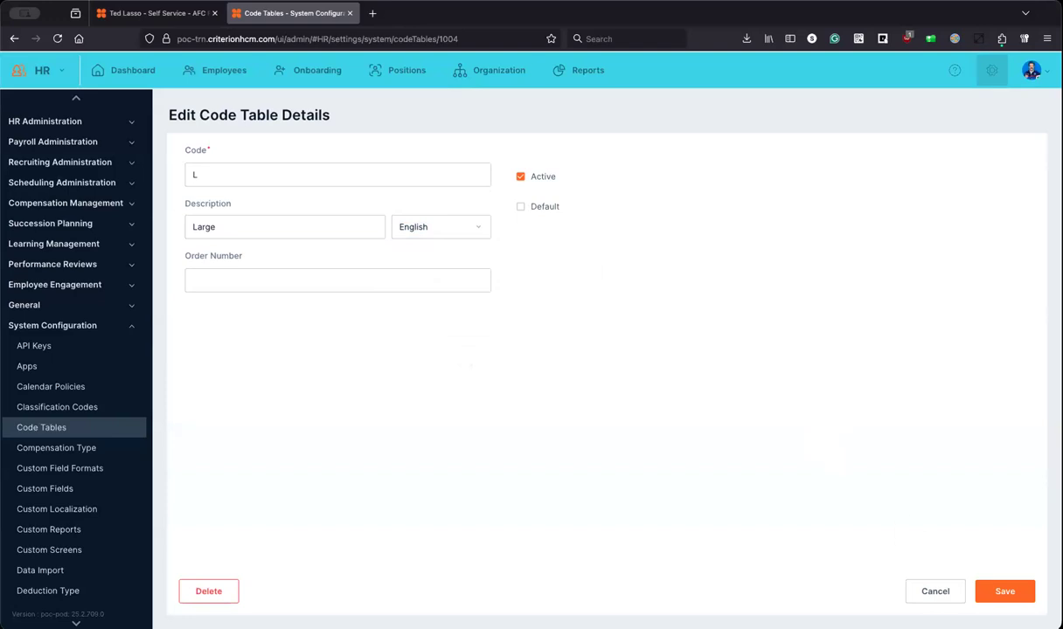
left_click(1004, 591)
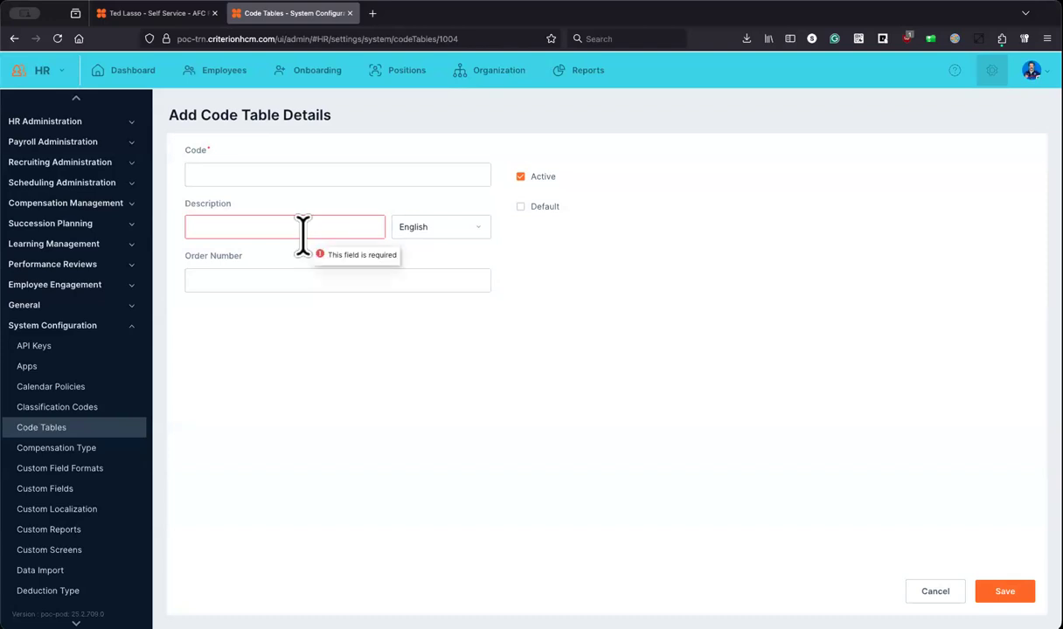
Step: Add a T-Shirt Size entry with code S and description Small
type("S")
key("Tab")
type("Sm")
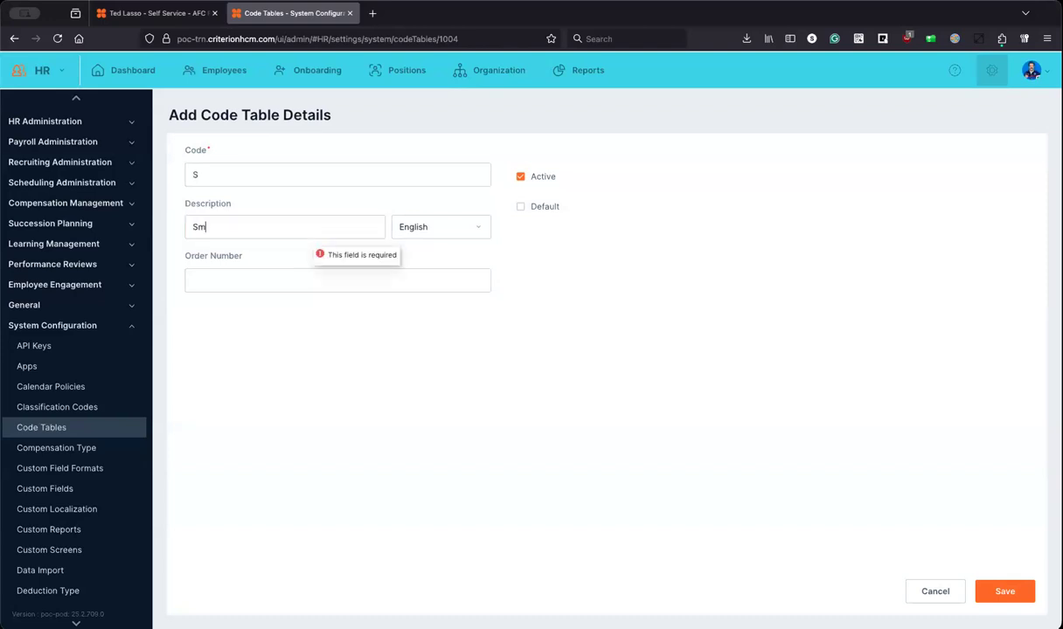
type("all")
left_click(1004, 590)
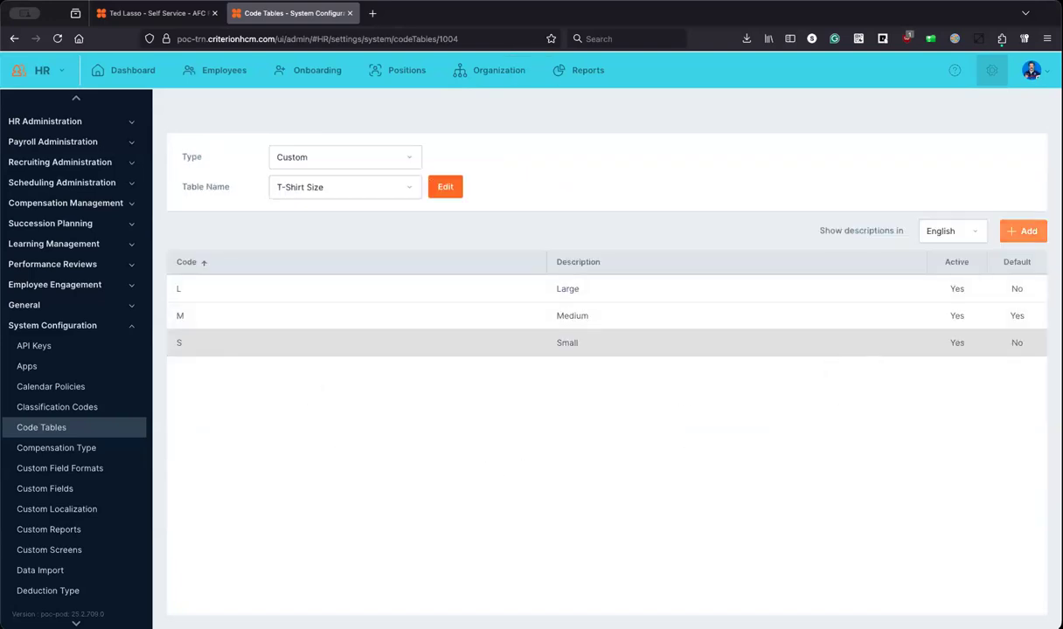
Step: Re-save the Small entry, then go to the Custom Fields settings
left_click(540, 343)
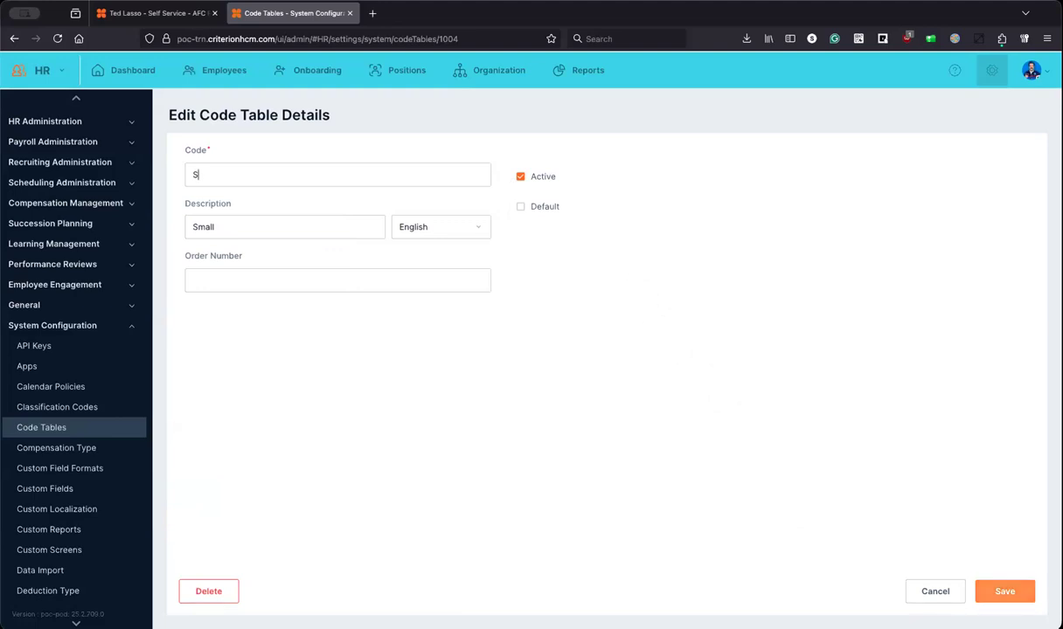
left_click(1004, 591)
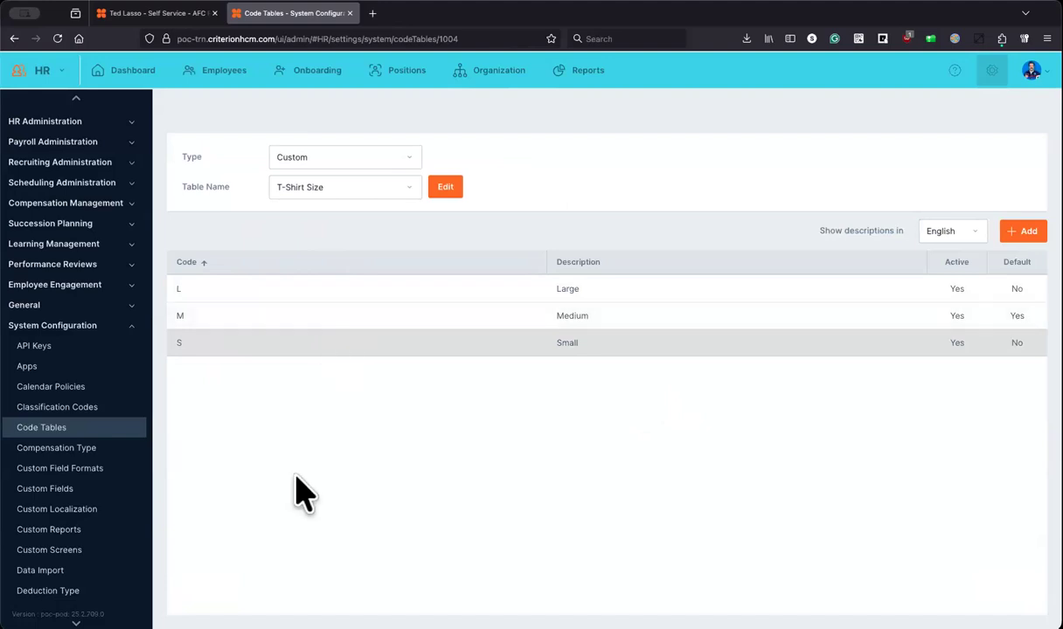
left_click(69, 499)
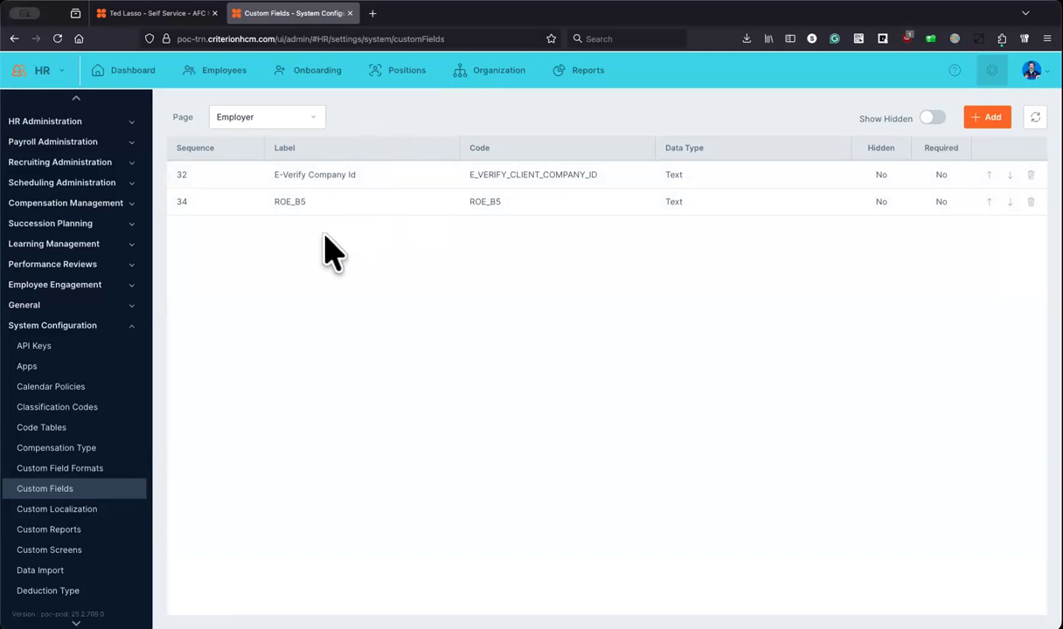
Step: Select the Position page in the Custom Fields Page list, then browse the page list again
left_click(316, 117)
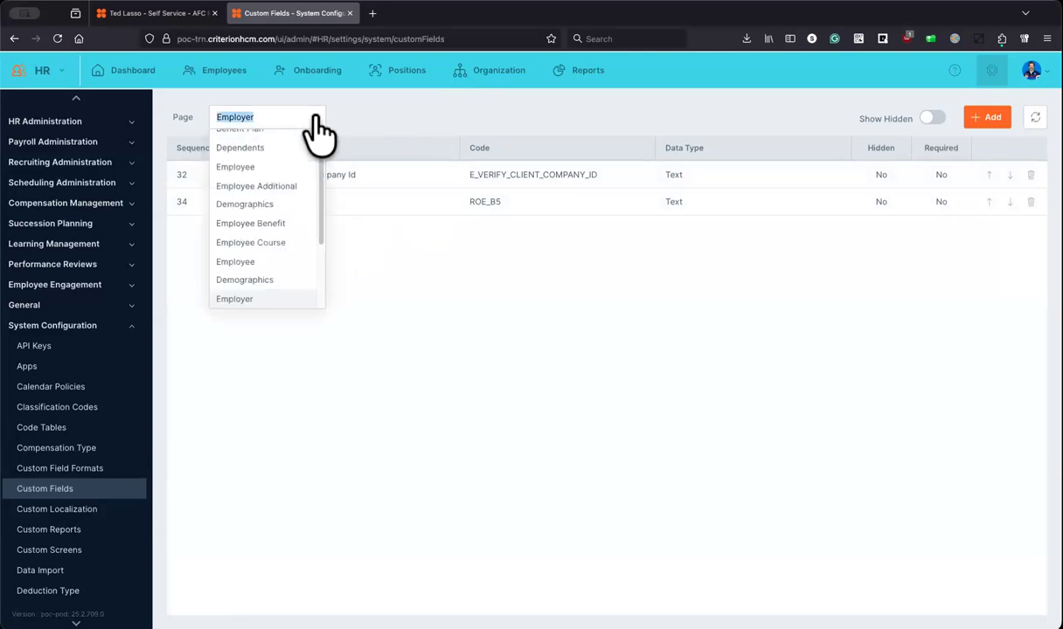
mouse_move(320, 146)
left_mouse_down()
mouse_move(320, 133)
mouse_move(321, 242)
mouse_move(320, 125)
left_mouse_up()
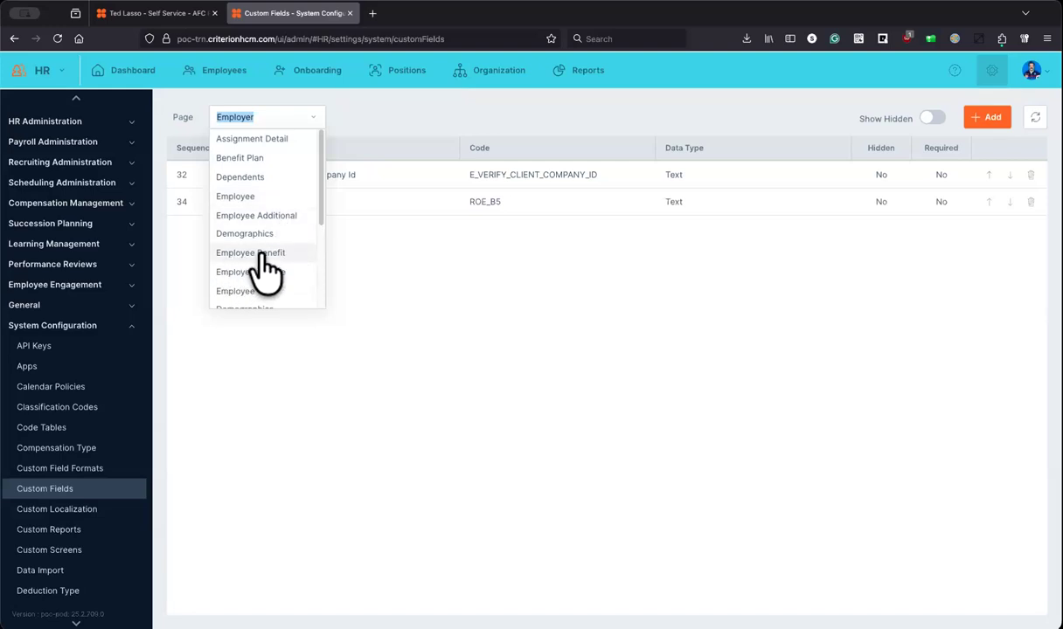
scroll(262, 280, "down", 3)
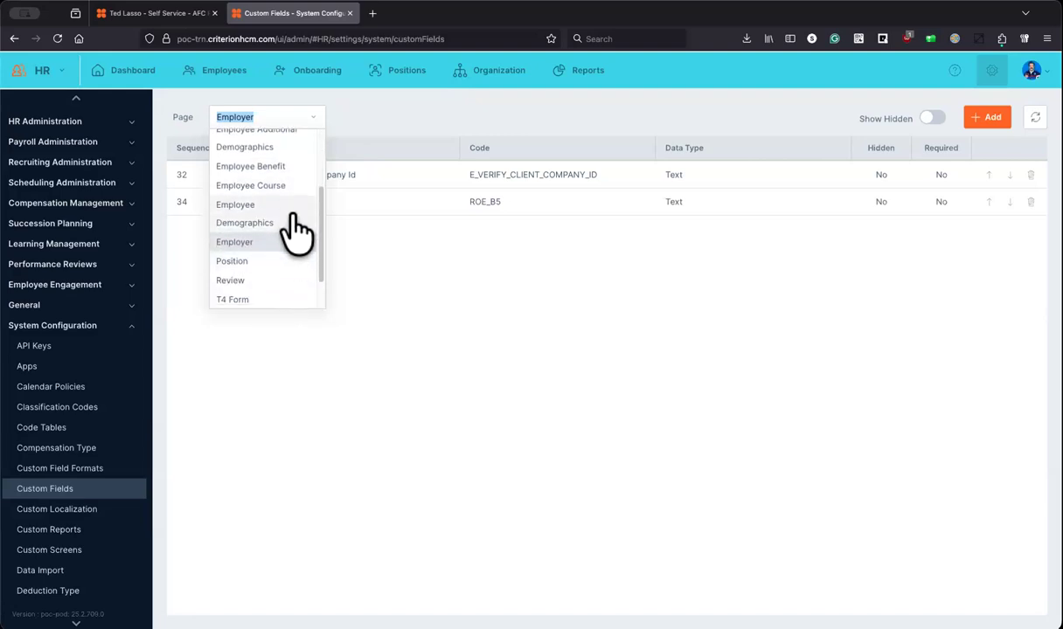
scroll(280, 228, "down", 2)
left_click(271, 223)
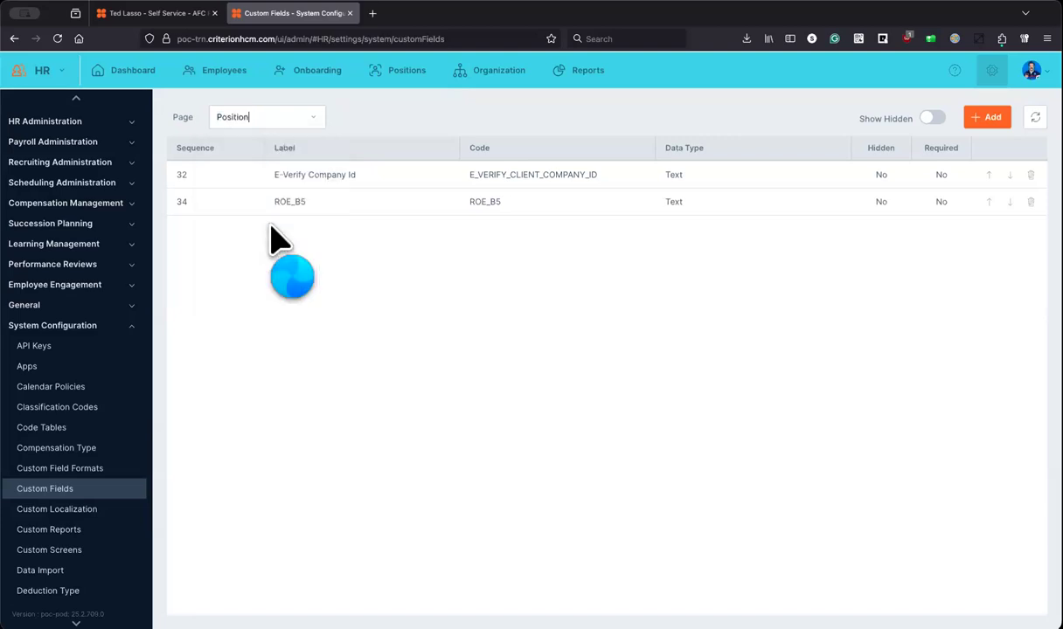
left_click(301, 118)
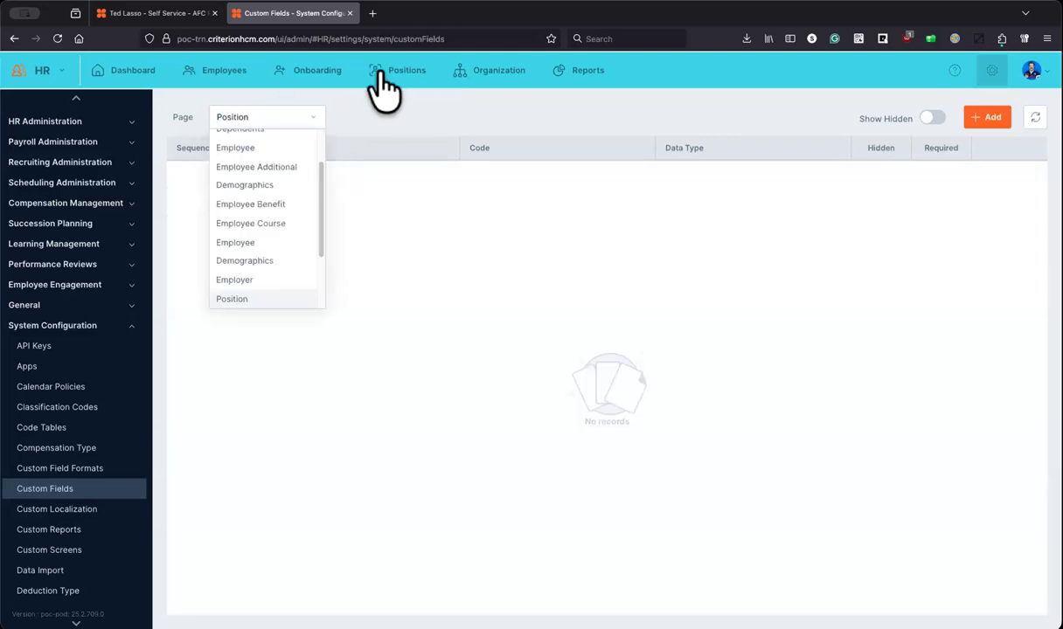
scroll(280, 220, "down", 3)
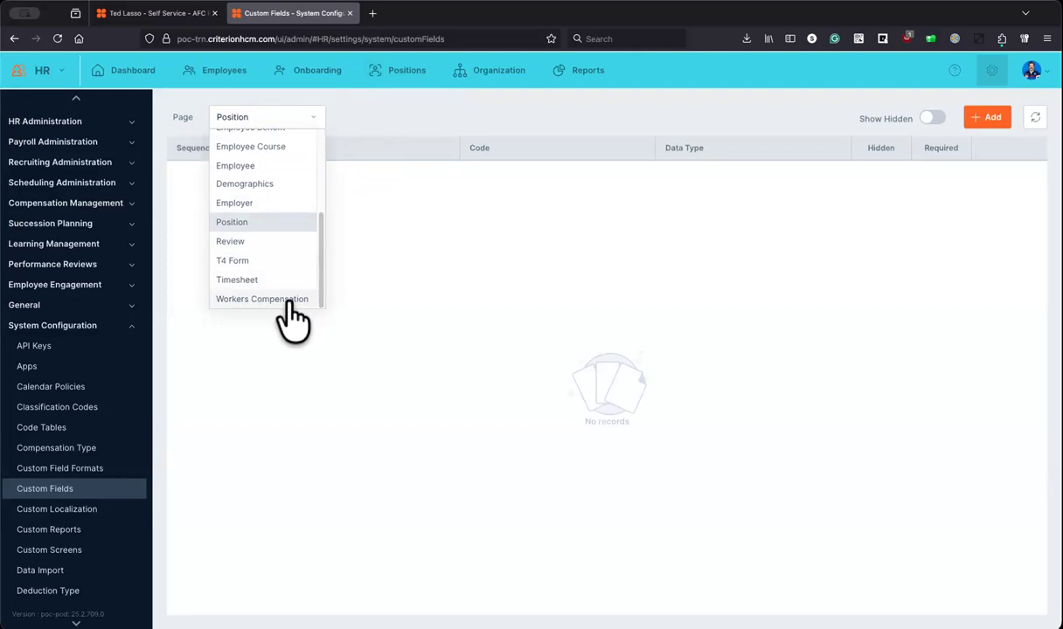
scroll(285, 301, "up", 3)
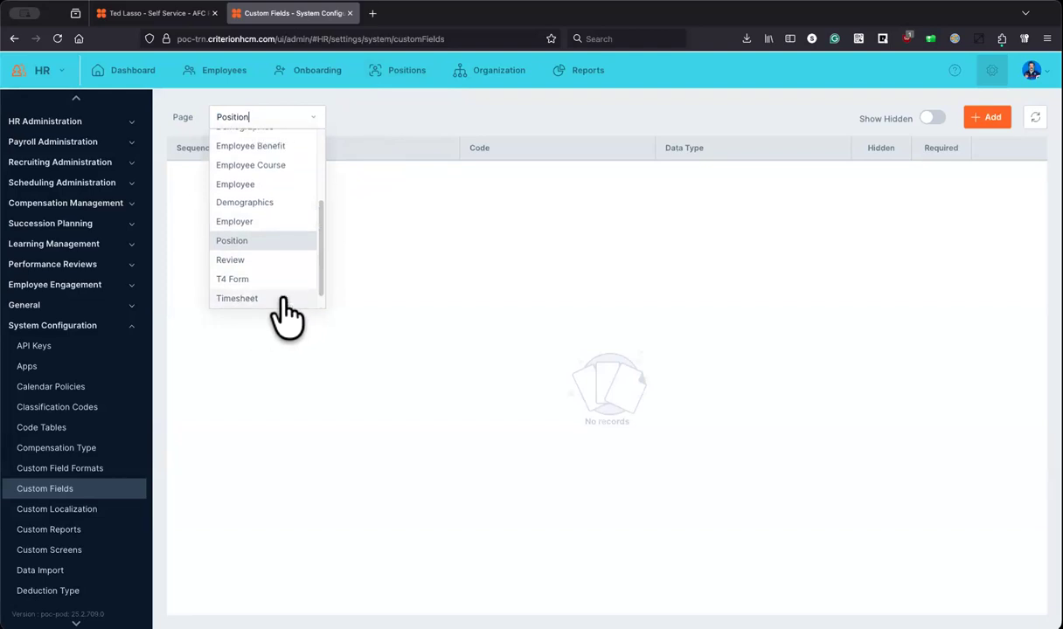
scroll(285, 306, "up", 2)
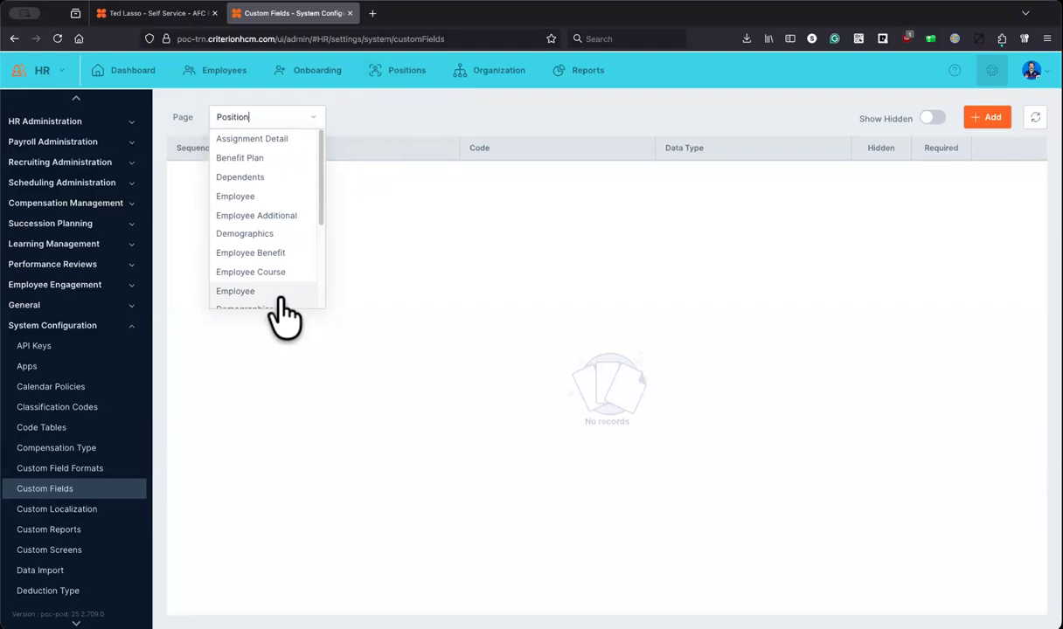
scroll(281, 314, "down", 5)
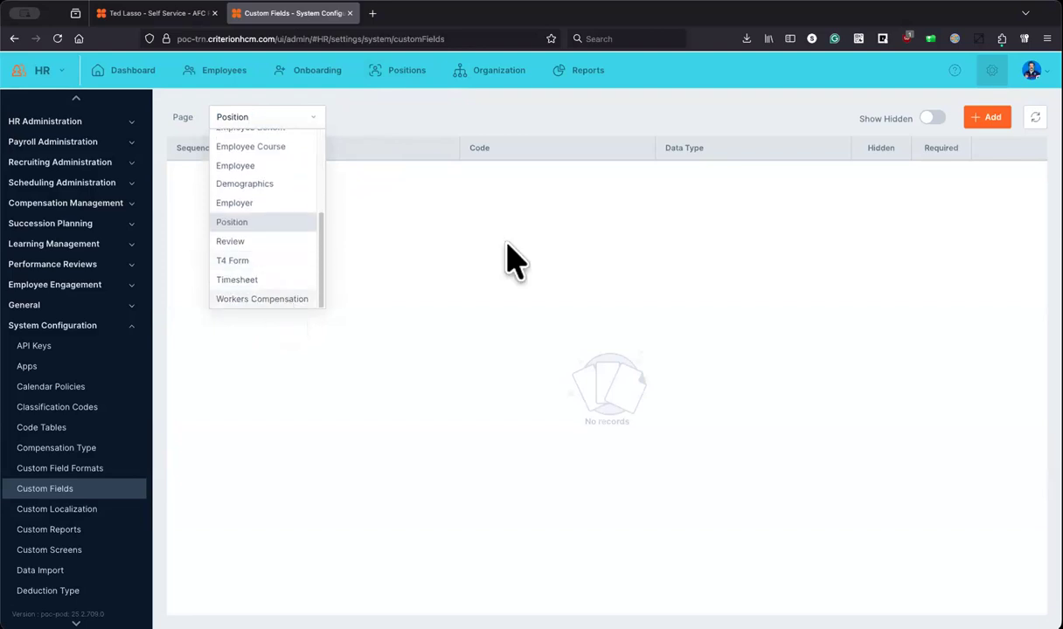
left_click(954, 75)
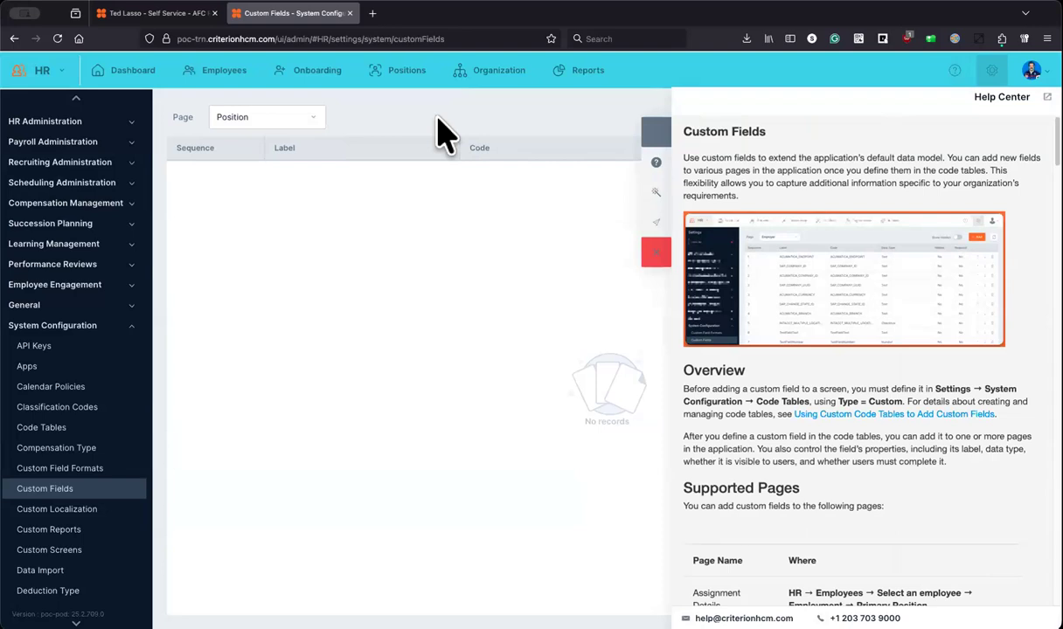
left_click(653, 258)
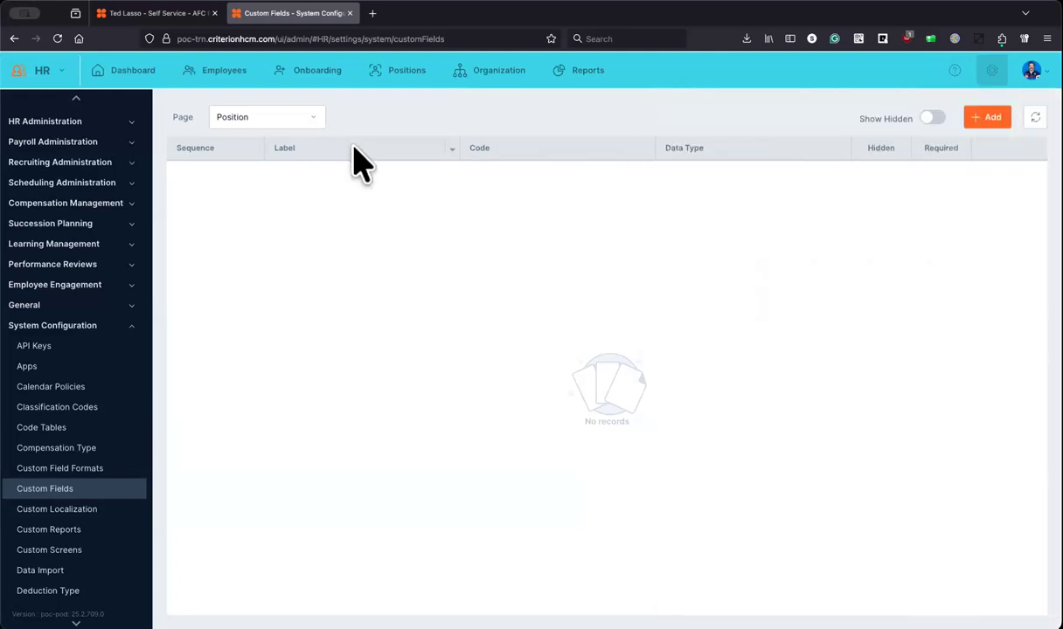
Step: Show the Employee Demographics custom fields and open Demographic Custom Field, toggling Hidden on and off, then cancel without saving
left_click(313, 119)
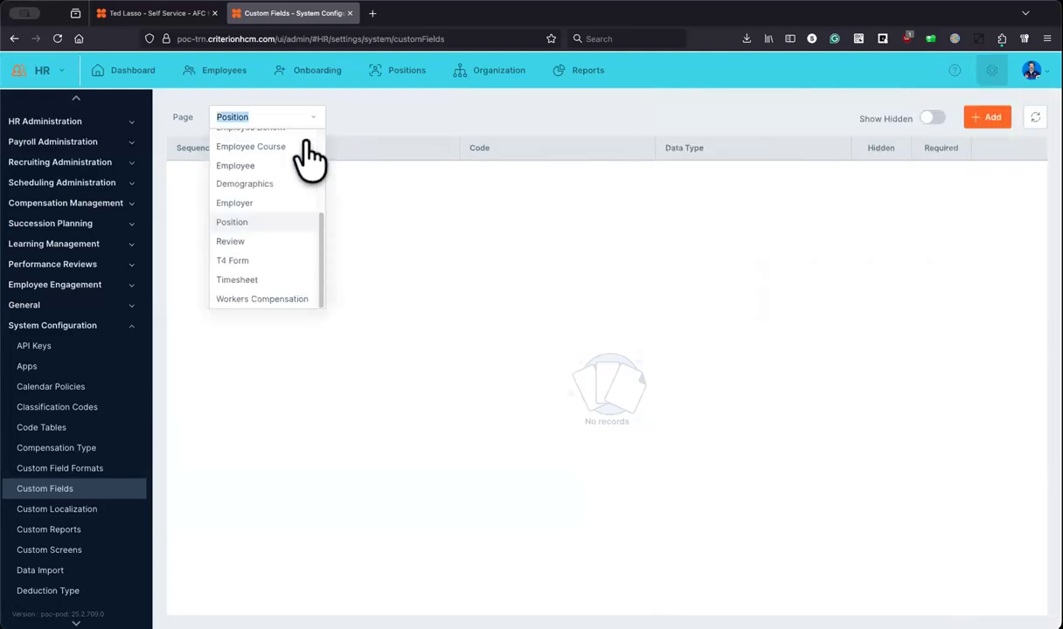
left_click(277, 185)
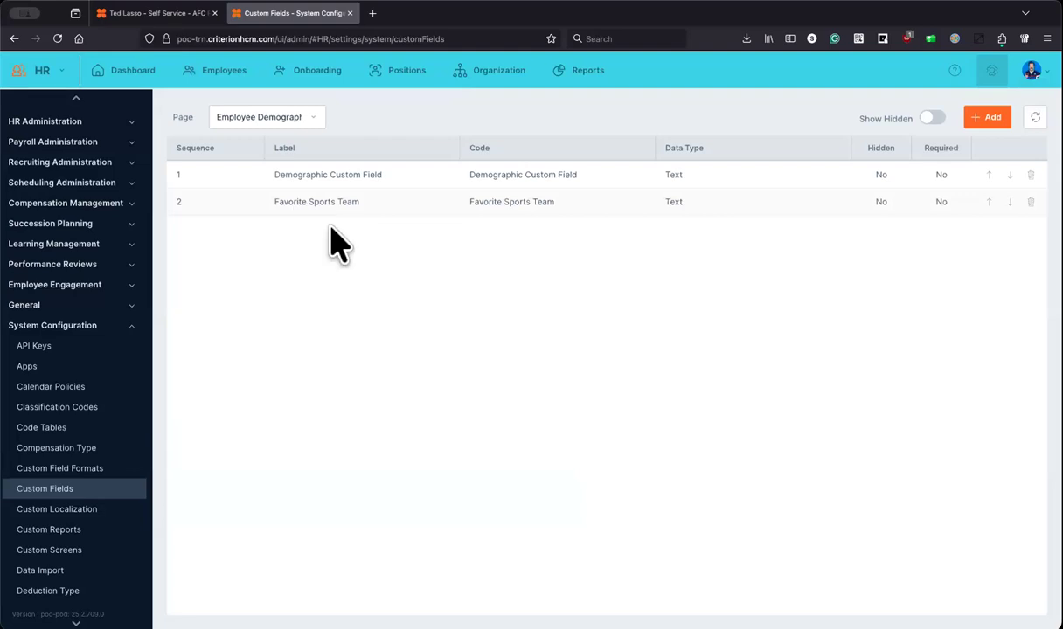
left_click(350, 192)
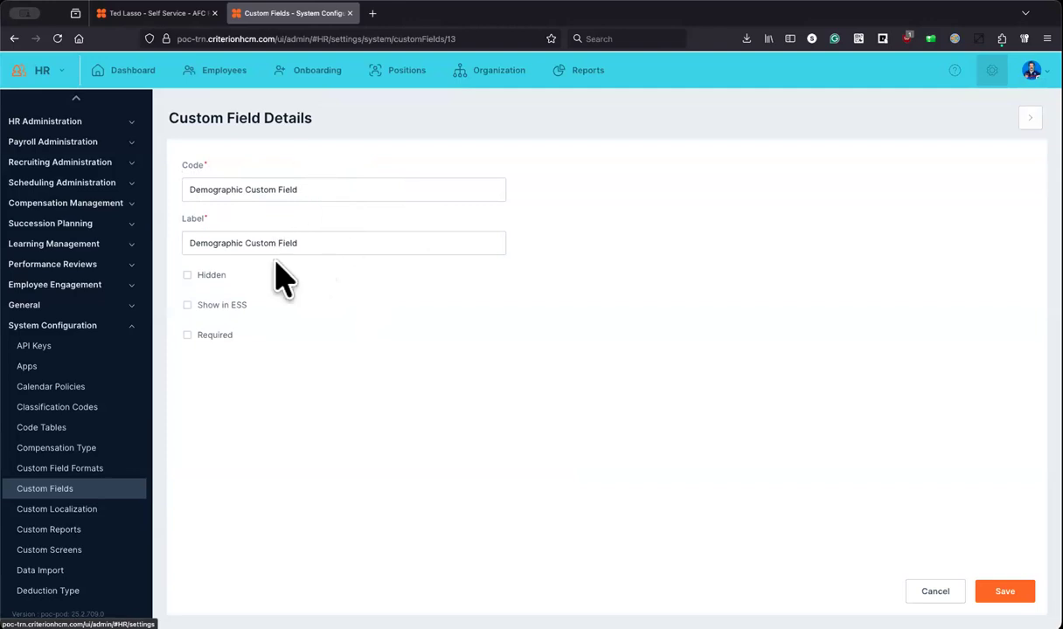
left_click(219, 278)
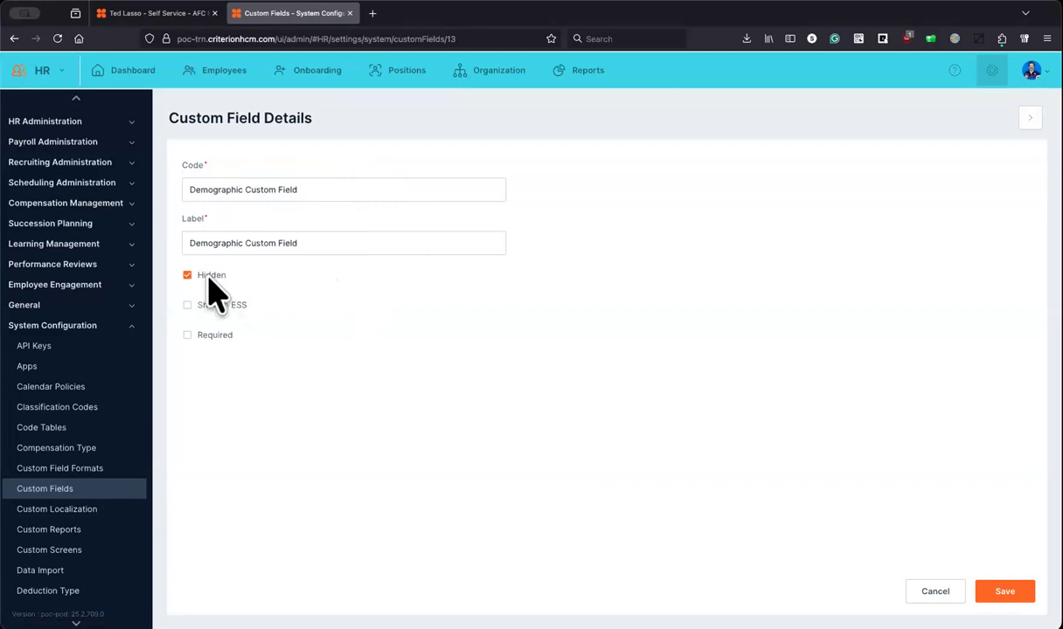
left_click(209, 277)
left_click(934, 591)
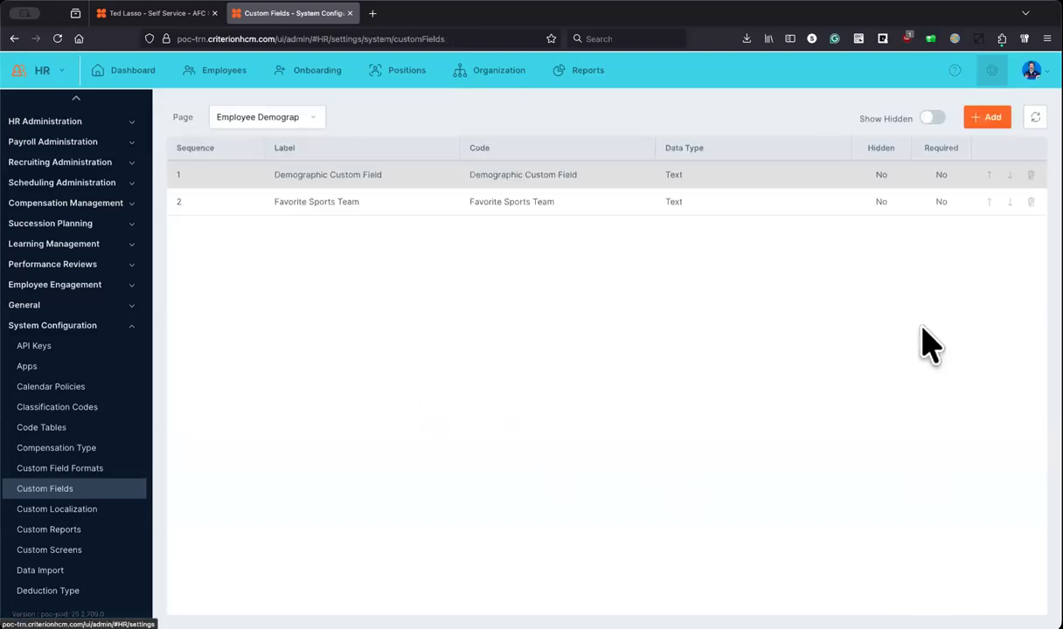
left_click(988, 122)
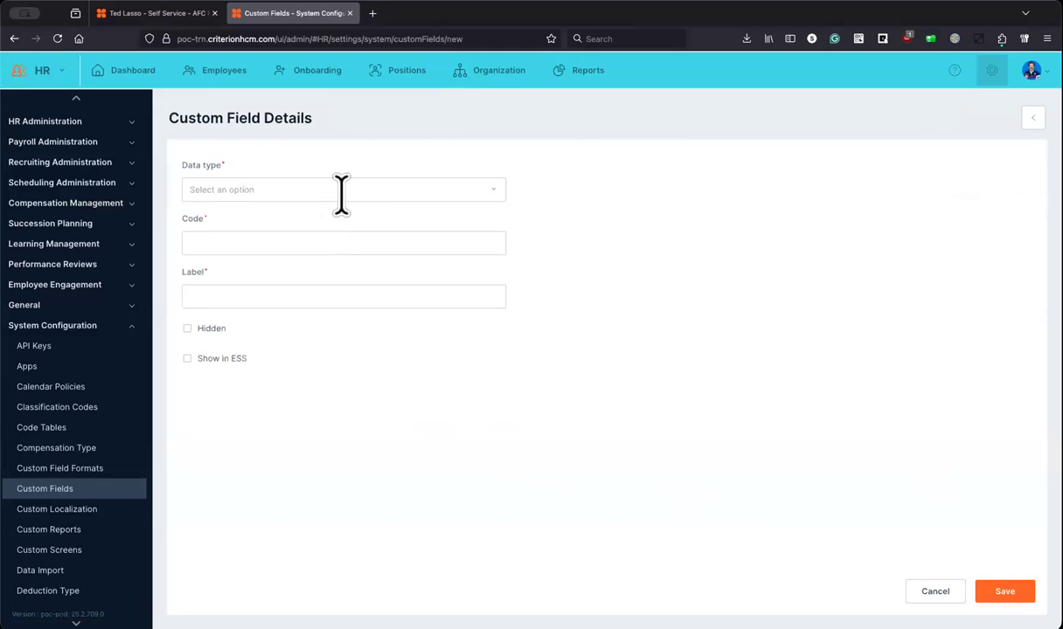
Step: Choose Dropdown as the new field's data type, revealing the Code, Label and Code Table fields
left_click(496, 192)
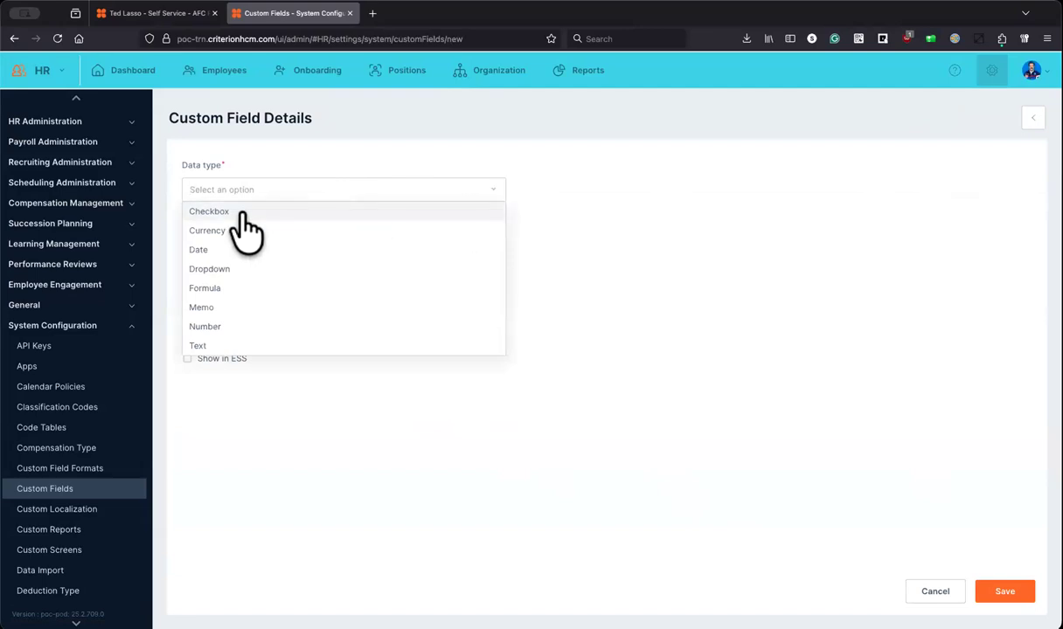
left_click(198, 395)
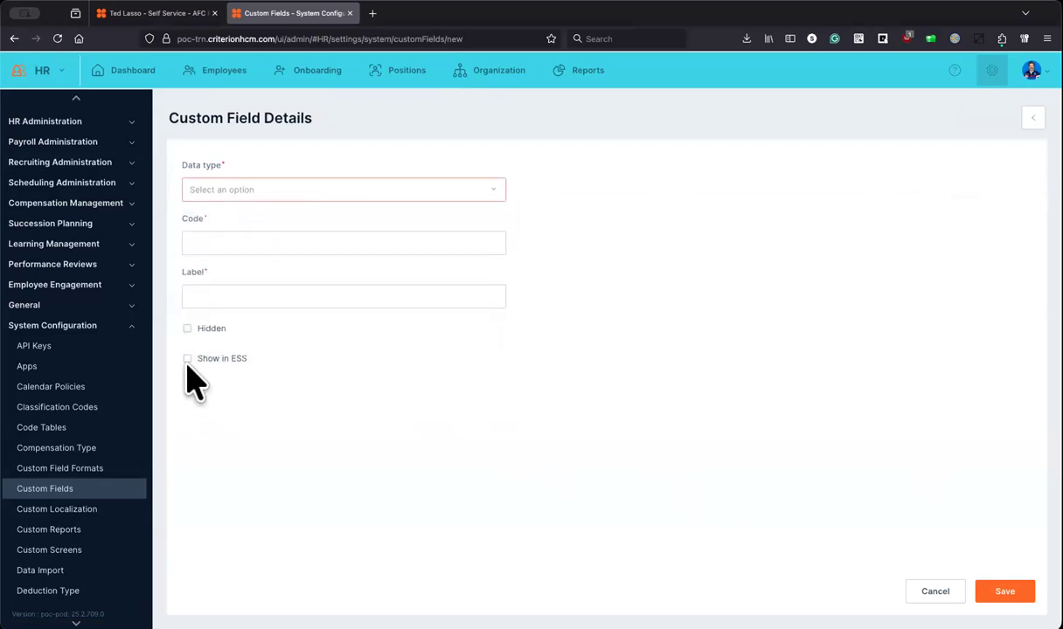
left_click(296, 188)
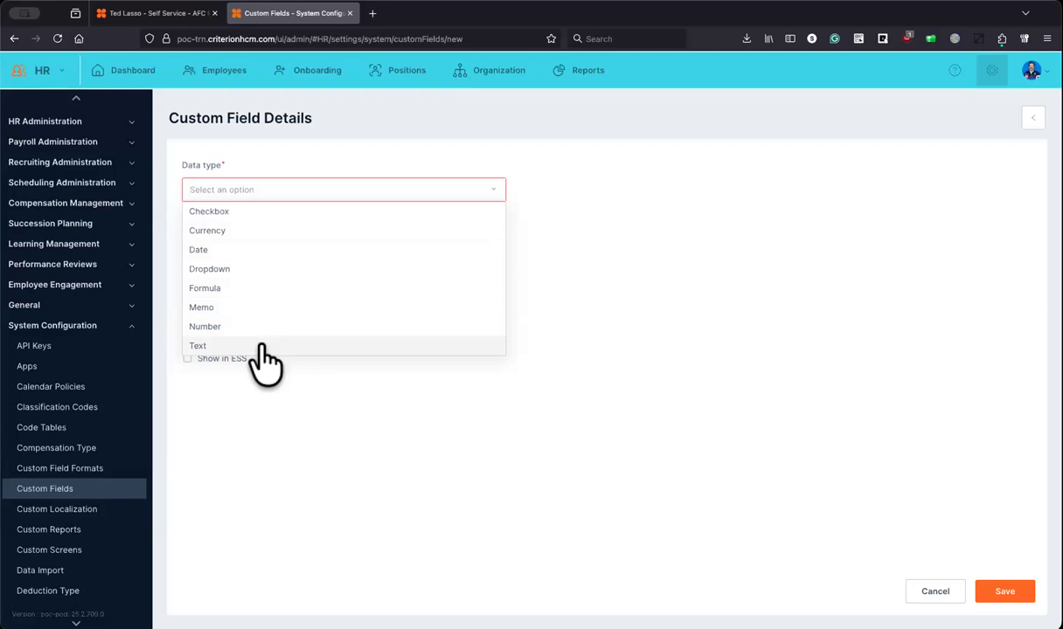
left_click(233, 269)
Step: Enter 'TShirt Menu' as the new custom field's code and label
left_click(318, 241)
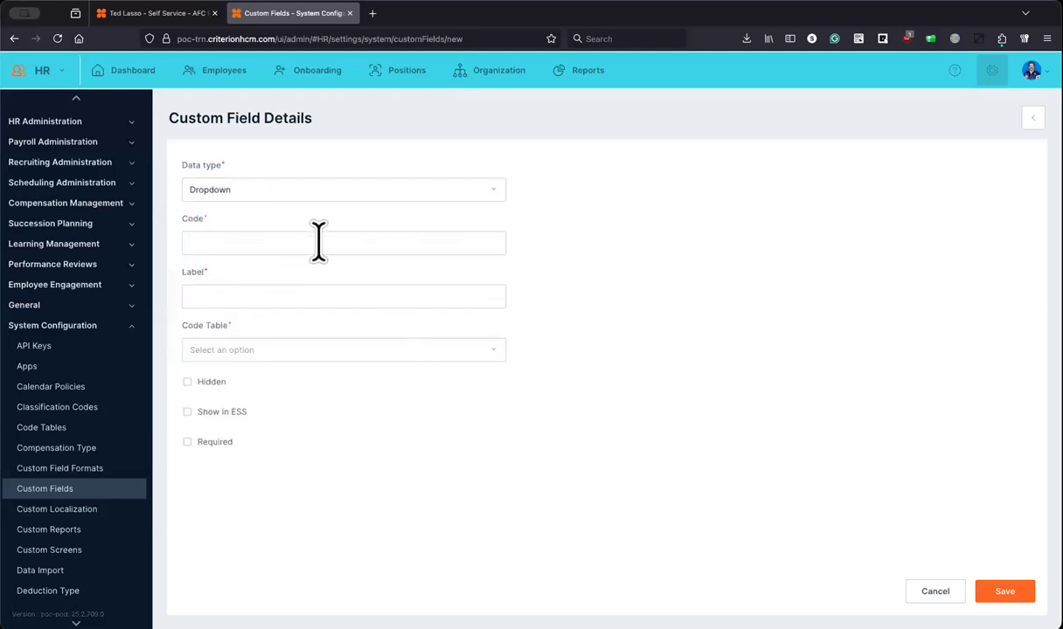
type("TShirt Menu")
left_click(287, 293)
type("TShirt Menu")
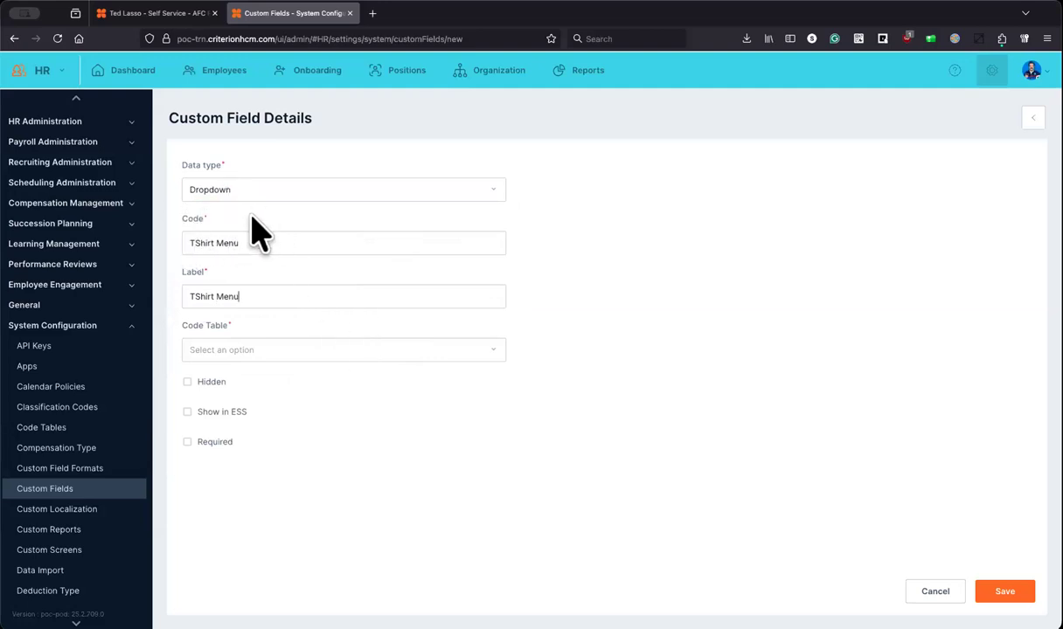
Step: Link the field to the T-Shirt Size code table, show it in ESS (not required), and save
left_click(496, 353)
scroll(440, 394, "down", 5)
scroll(443, 406, "down", 5)
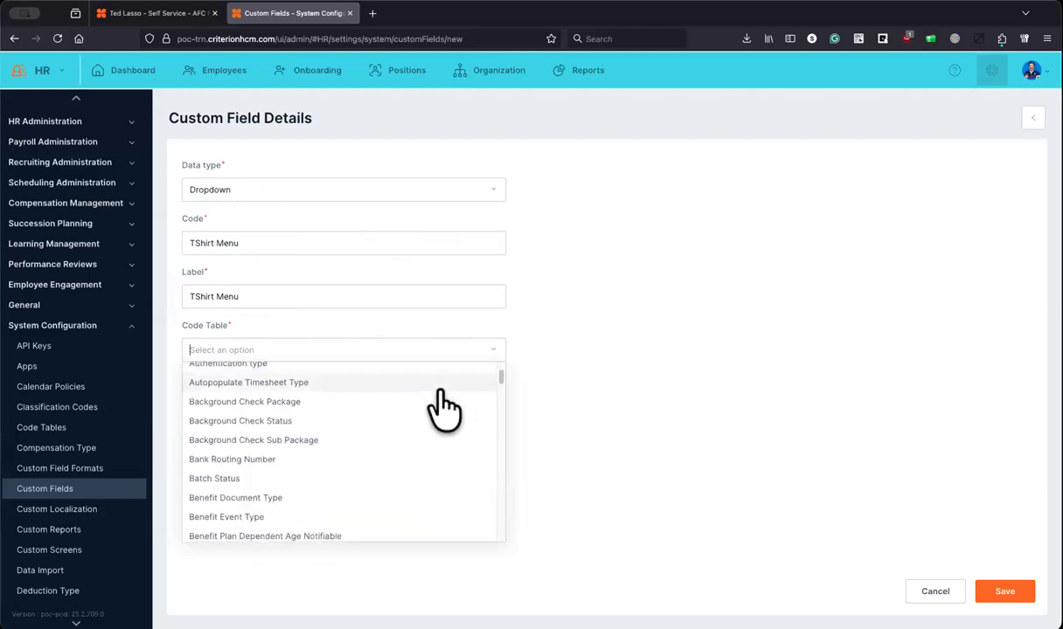
scroll(443, 406, "down", 3)
scroll(442, 408, "down", 5)
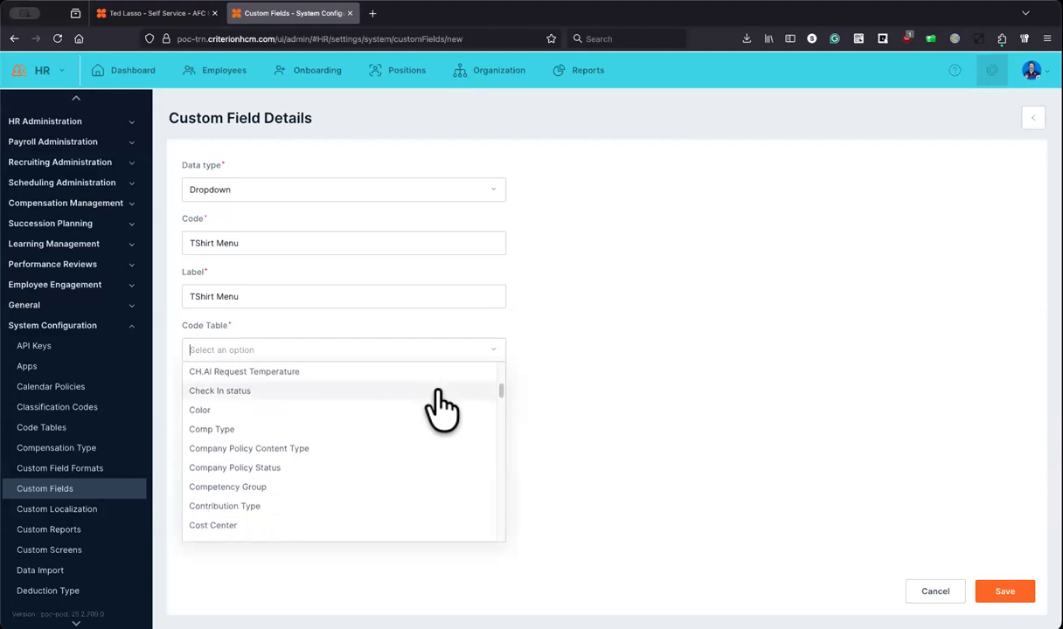
left_click_drag(494, 400, 482, 507)
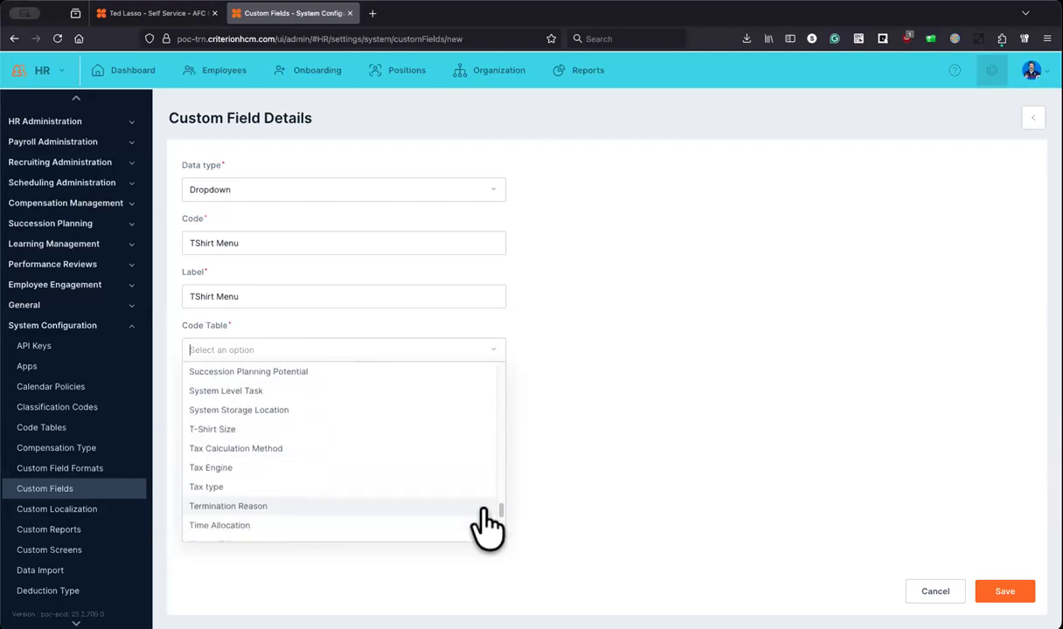
left_click(229, 434)
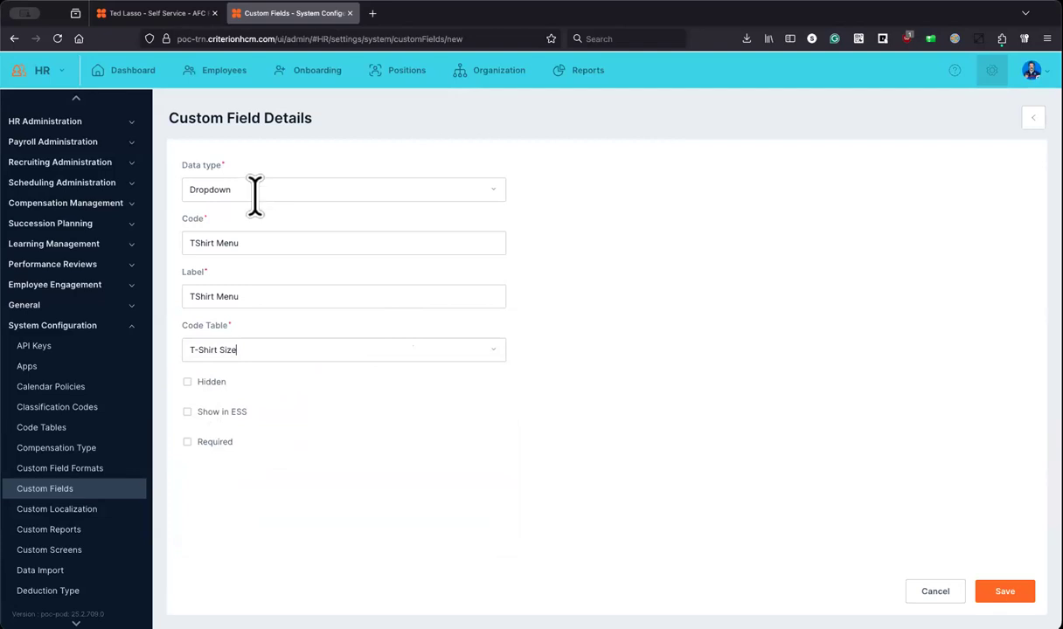
left_click(204, 416)
left_click(206, 437)
left_click(210, 411)
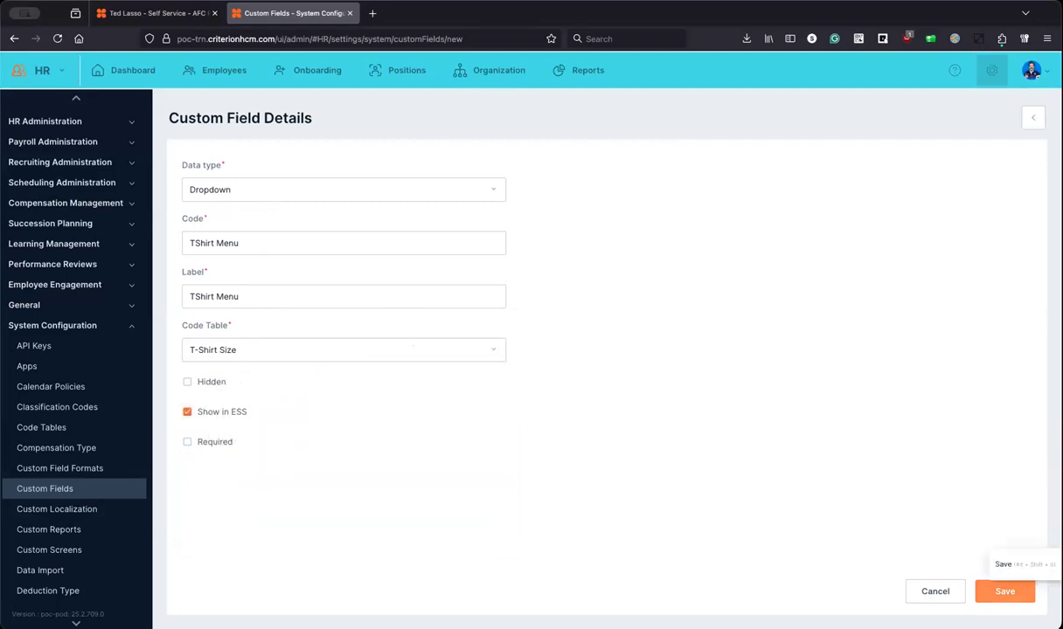
left_click(1005, 591)
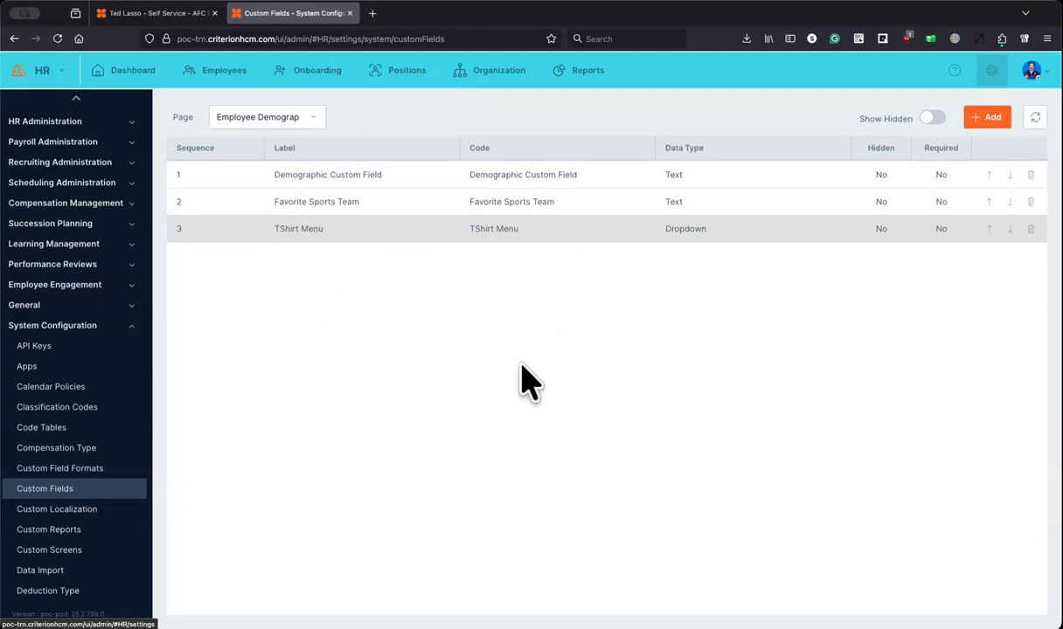
Step: Move TShirt Menu to the top of the field order and attempt to delete Demographic Custom Field
left_click(988, 229)
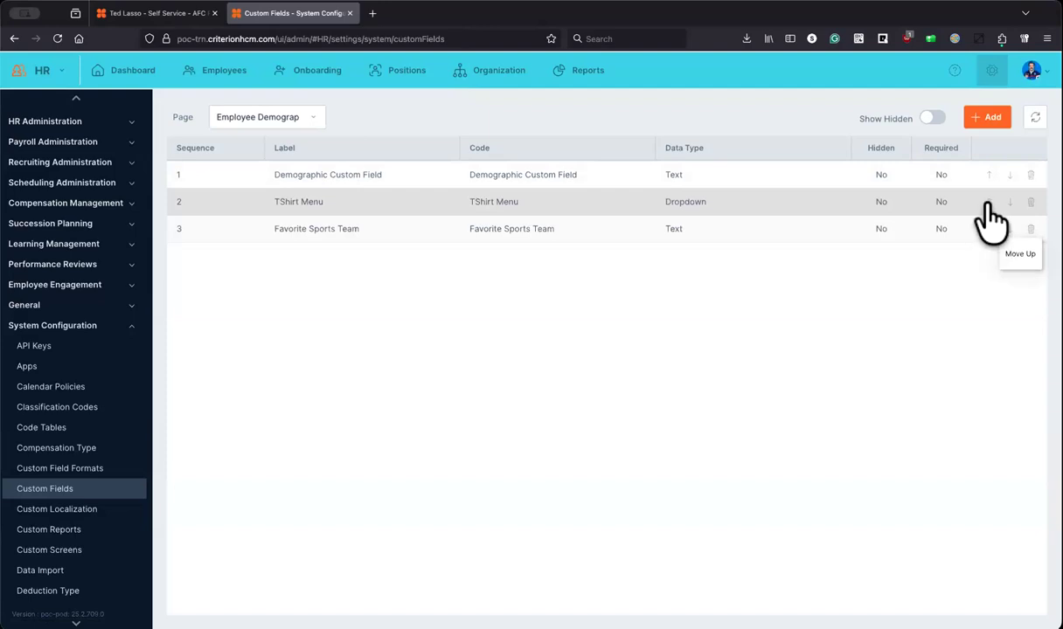
left_click(988, 202)
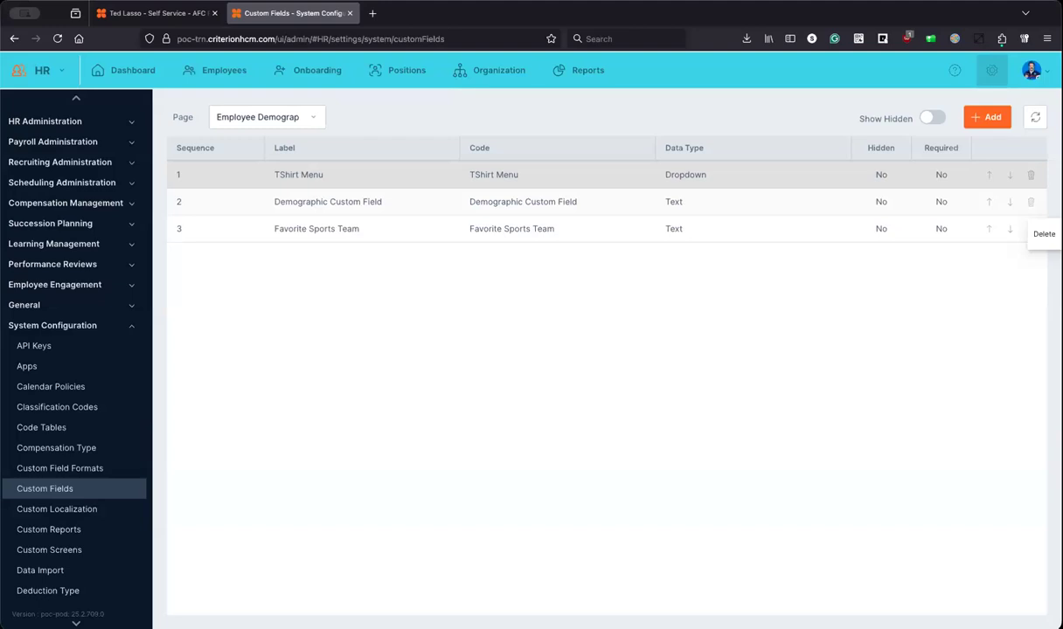
left_click(1030, 228)
left_click(517, 386)
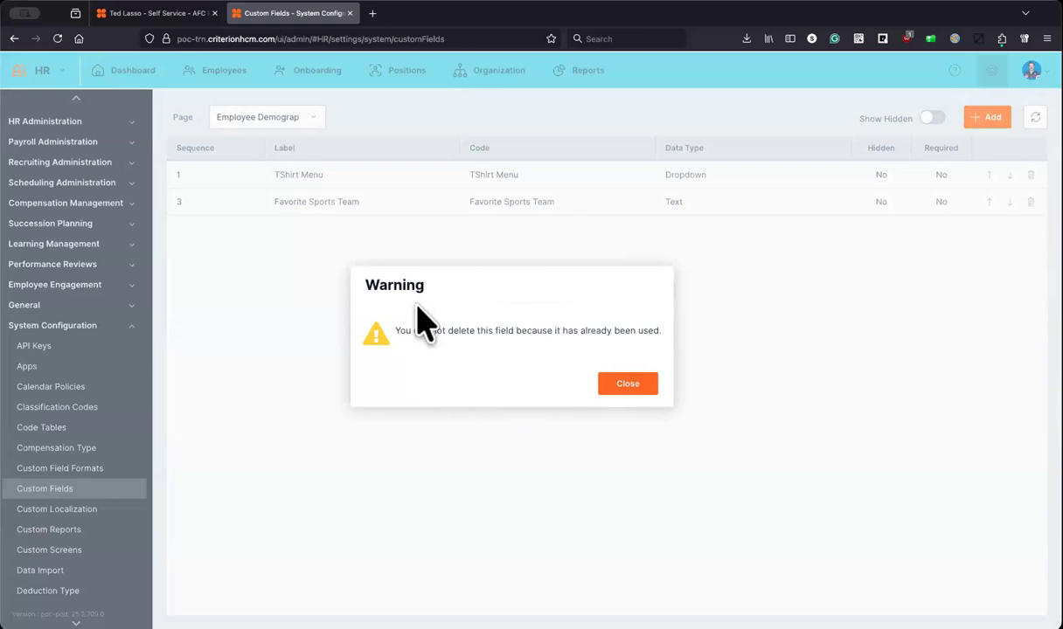
Step: Dismiss the warning, save Demographic Custom Field as Hidden, check Show Hidden, then go to Self Service
left_click(622, 386)
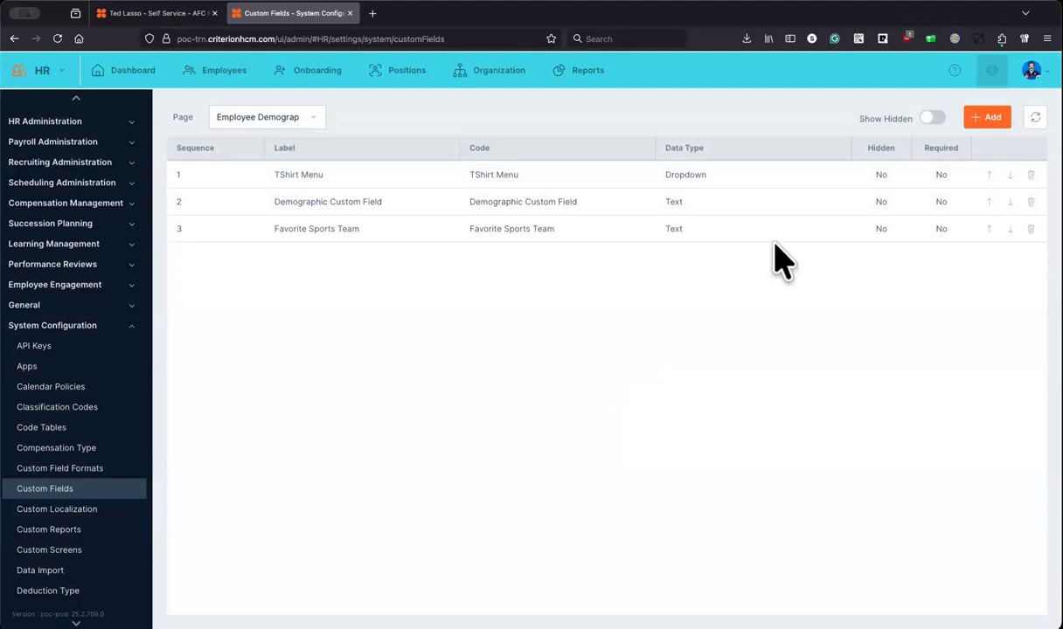
left_click(774, 202)
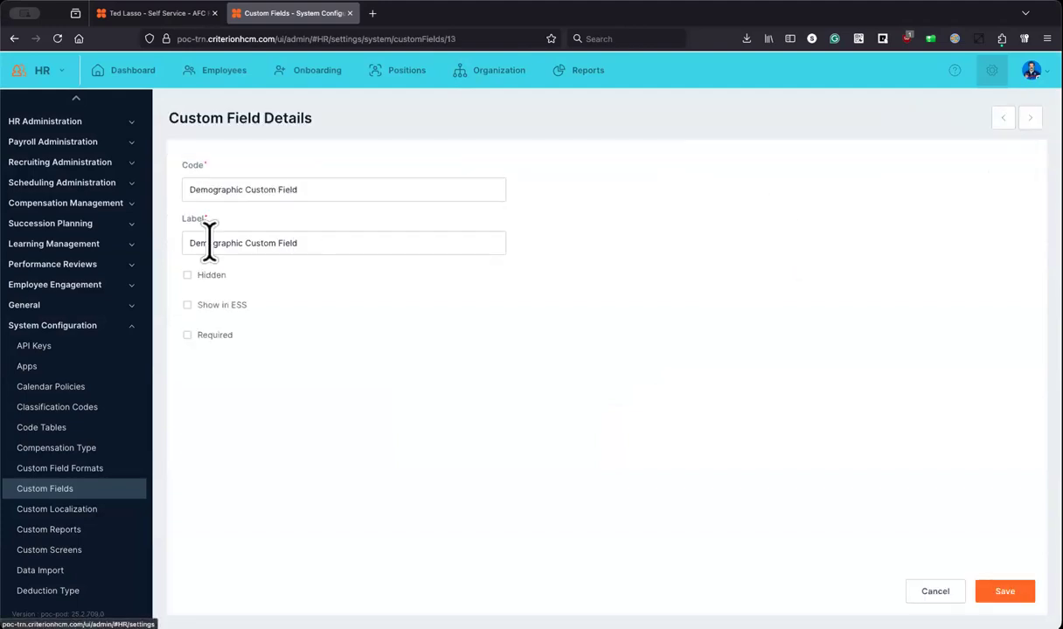
left_click(1003, 590)
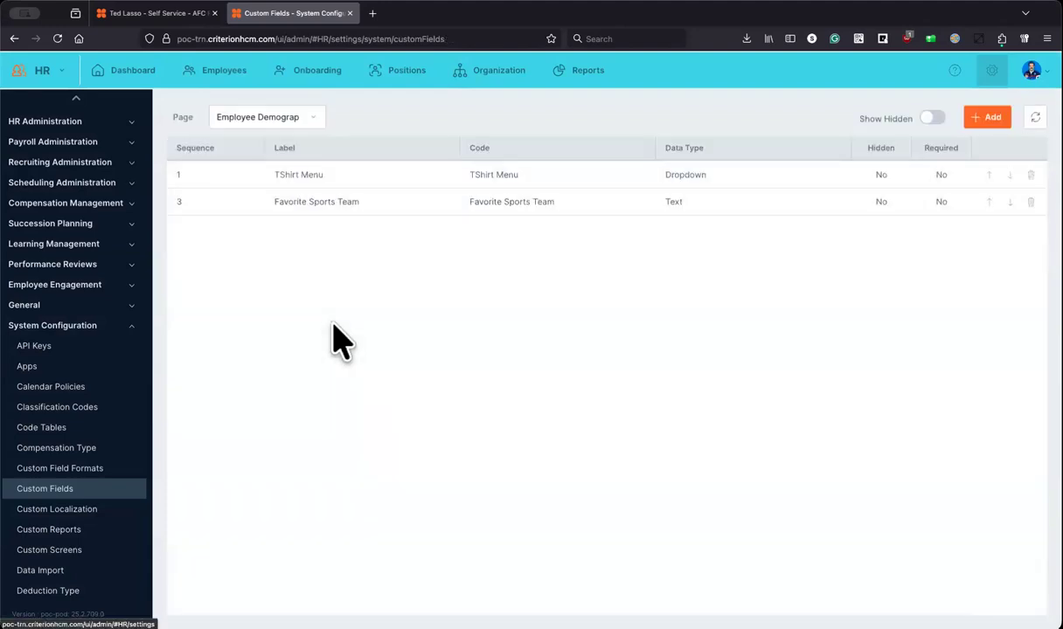
left_click(933, 119)
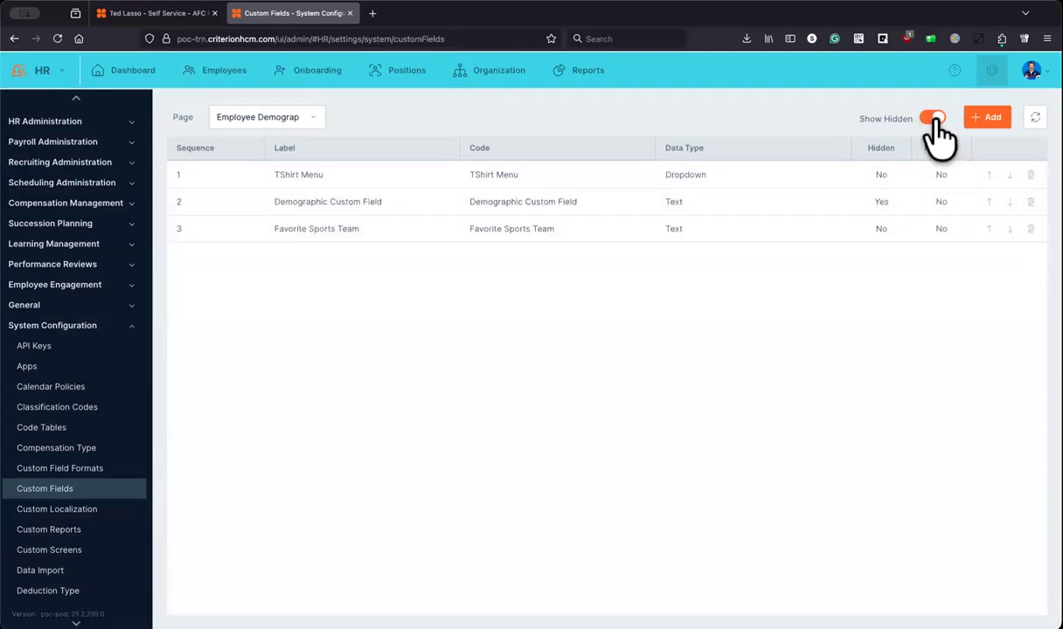
left_click(935, 120)
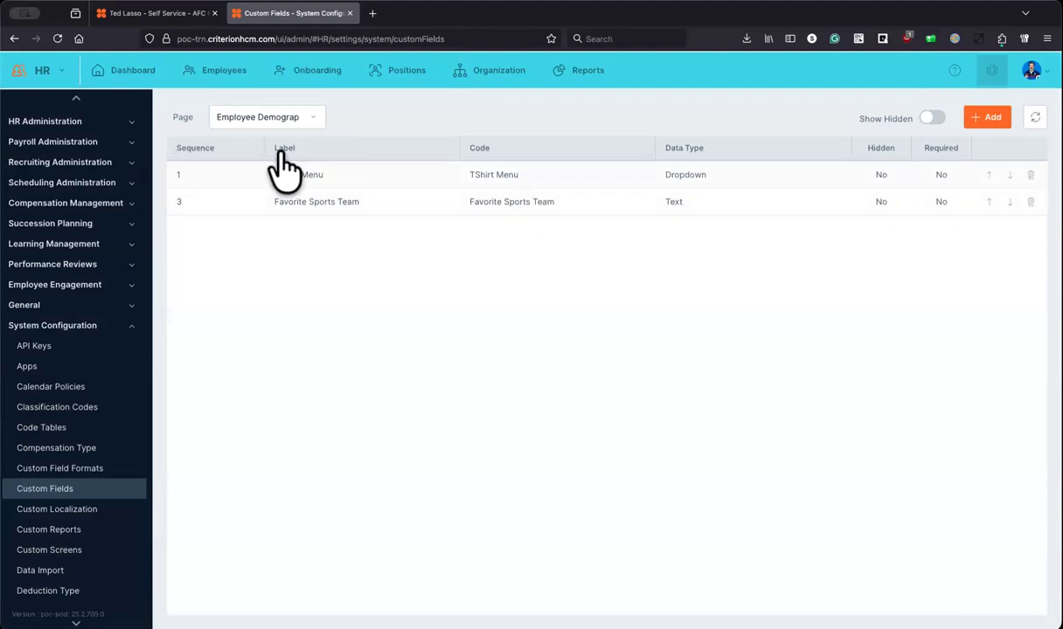
left_click(157, 14)
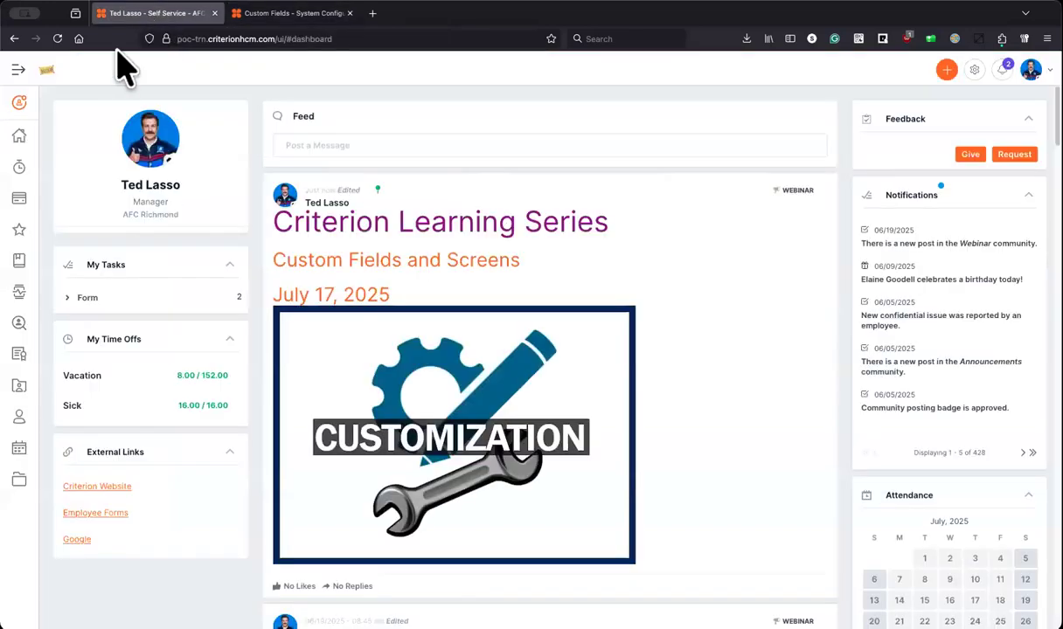
Step: Refresh the Self Service dashboard page so the new custom field settings load
left_click(57, 38)
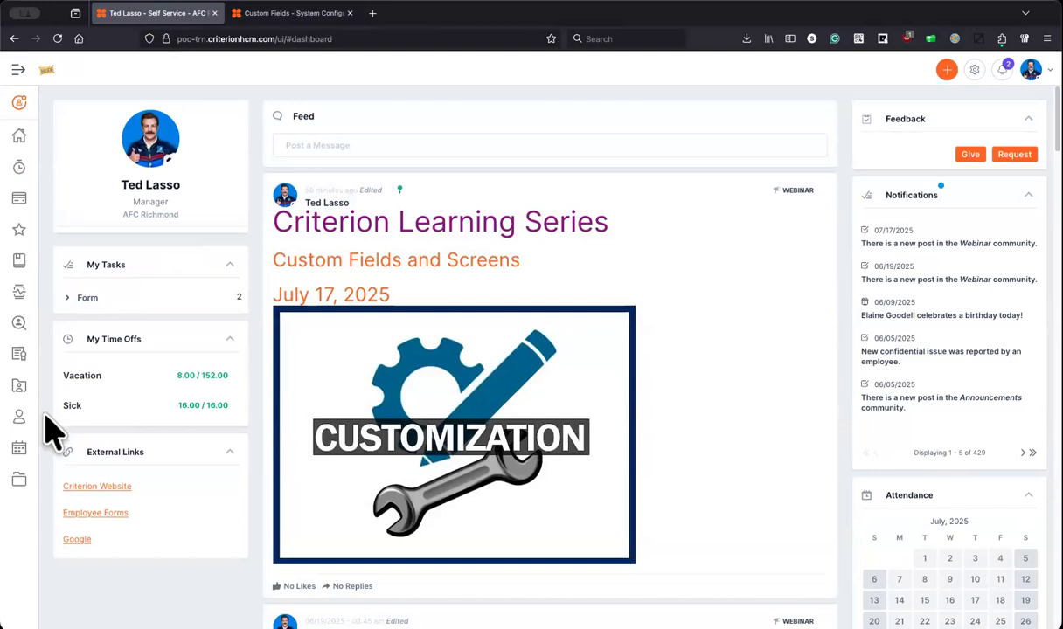
Step: On the self-service Demographics page, update TShirt Menu to Large and submit the change
mouse_move(19, 416)
left_click(57, 448)
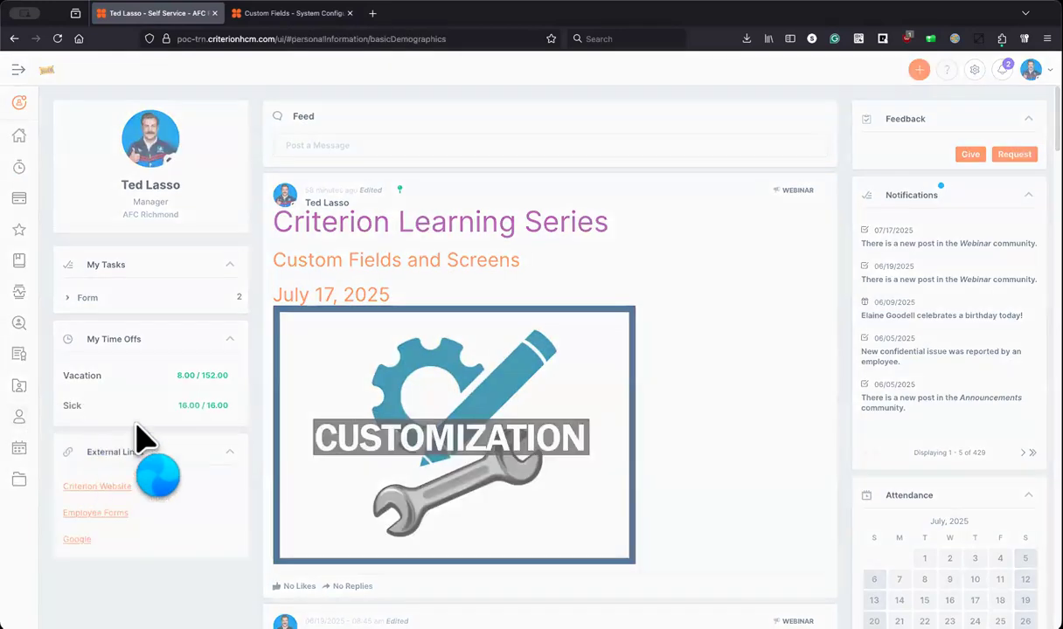
scroll(358, 288, "down", 5)
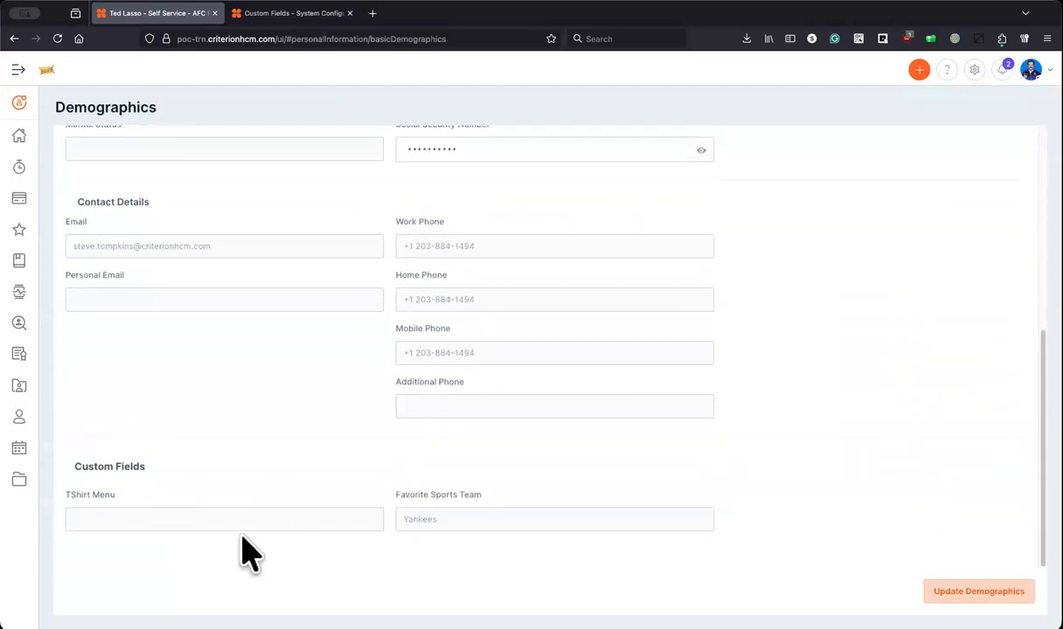
left_click(977, 590)
left_click(374, 518)
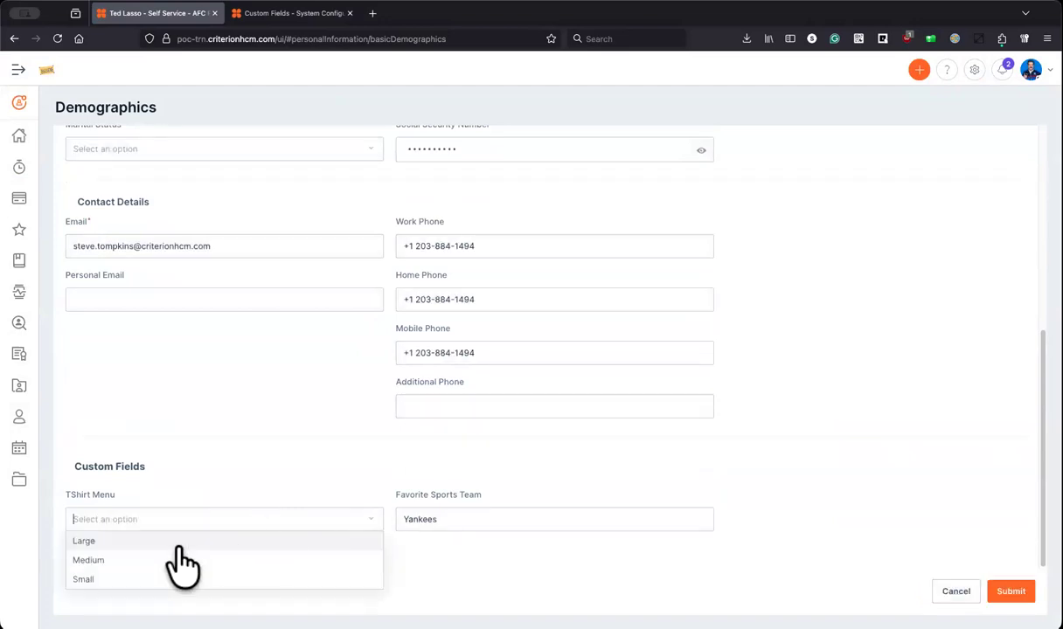
left_click(96, 539)
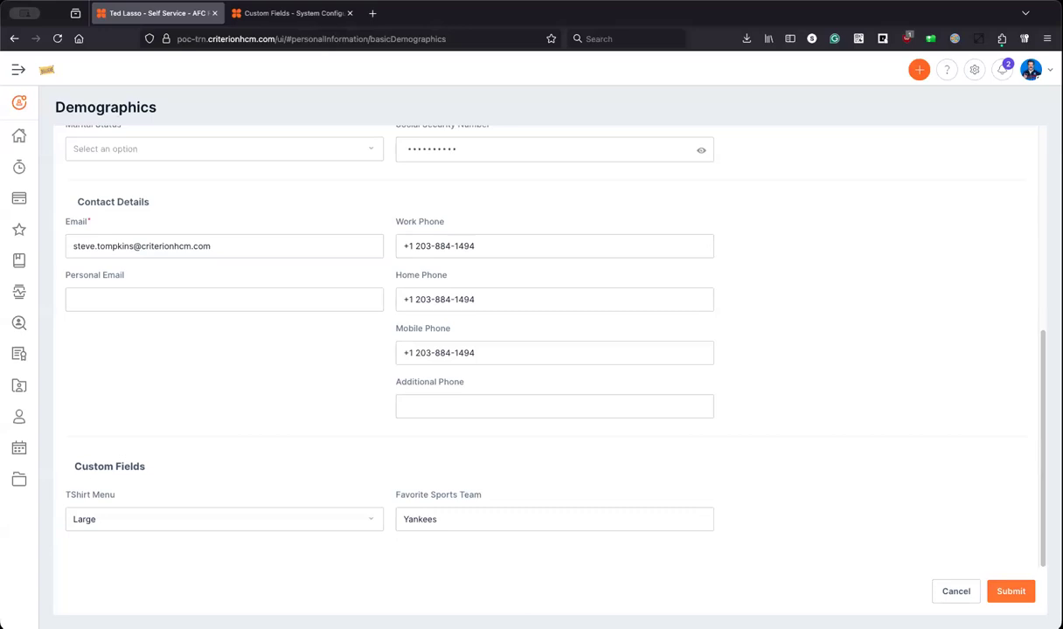
scroll(209, 451, "up", 4)
scroll(209, 451, "up", 3)
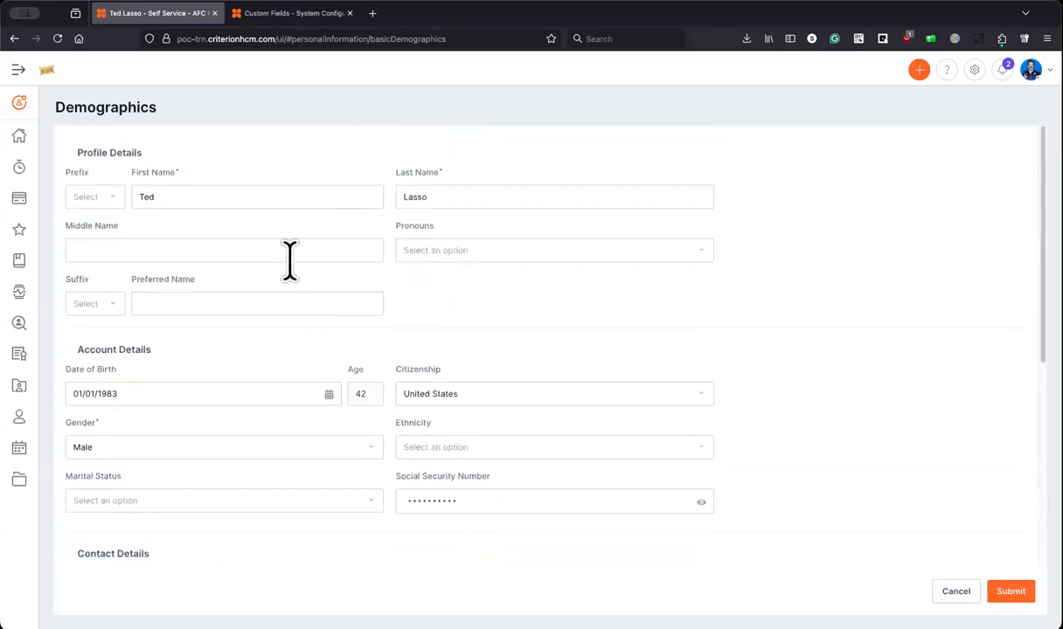
scroll(328, 449, "down", 1)
scroll(328, 450, "down", 6)
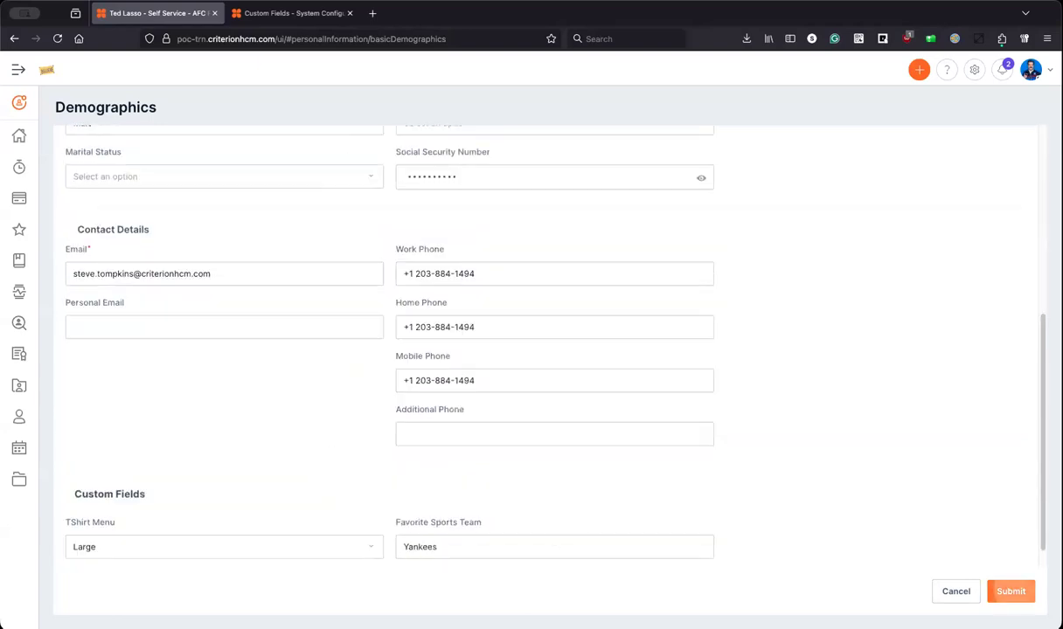
scroll(367, 426, "down", 1)
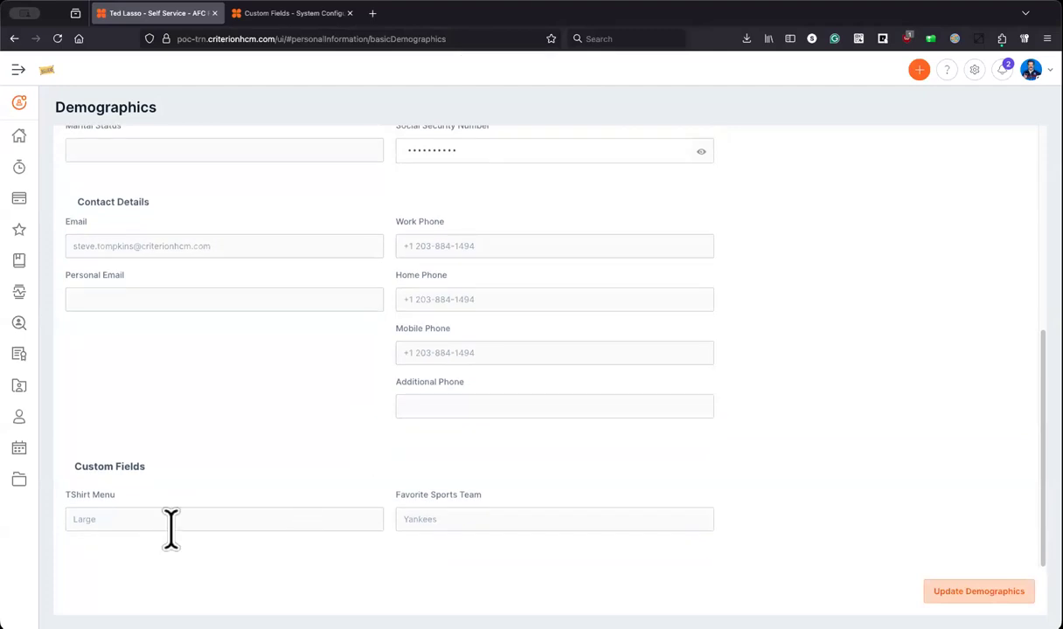
left_click(279, 14)
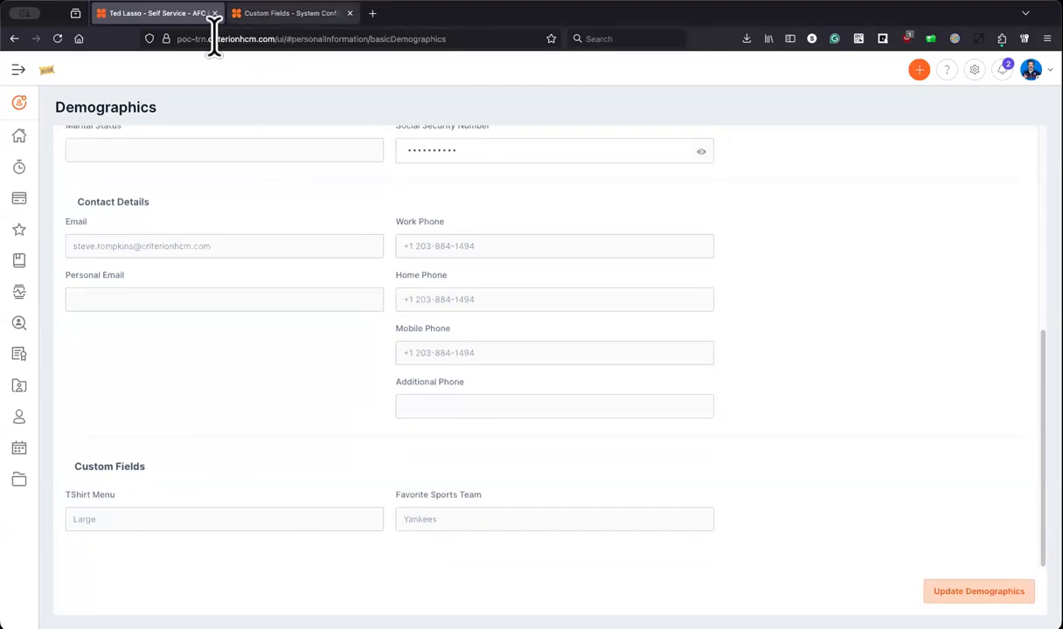
Step: Look up the self-service employee's HR demographics record, then return to the custom field settings
left_click(223, 75)
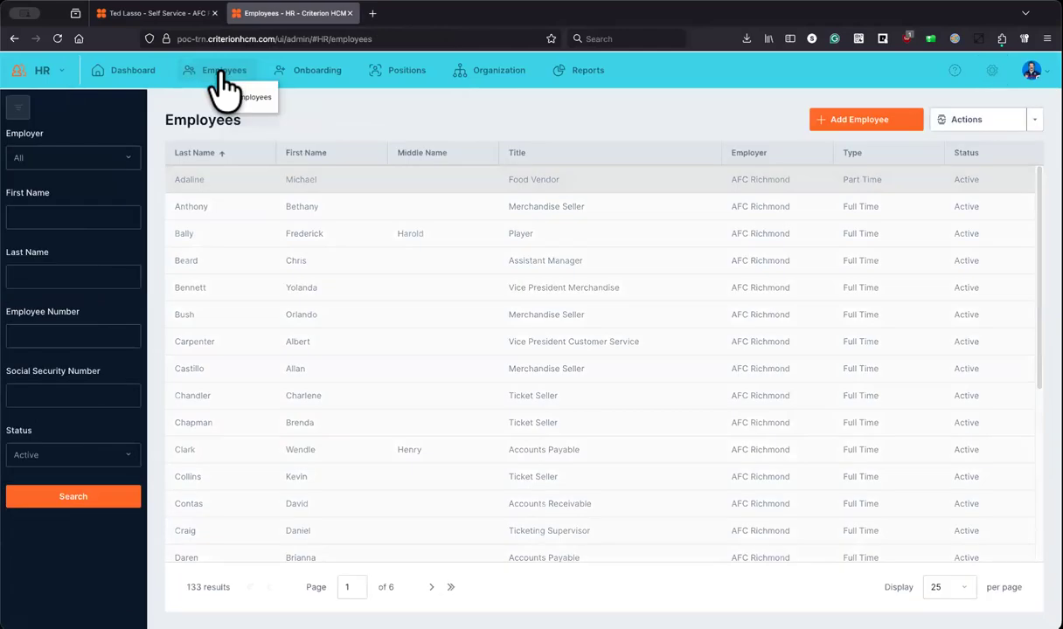
left_click(212, 215)
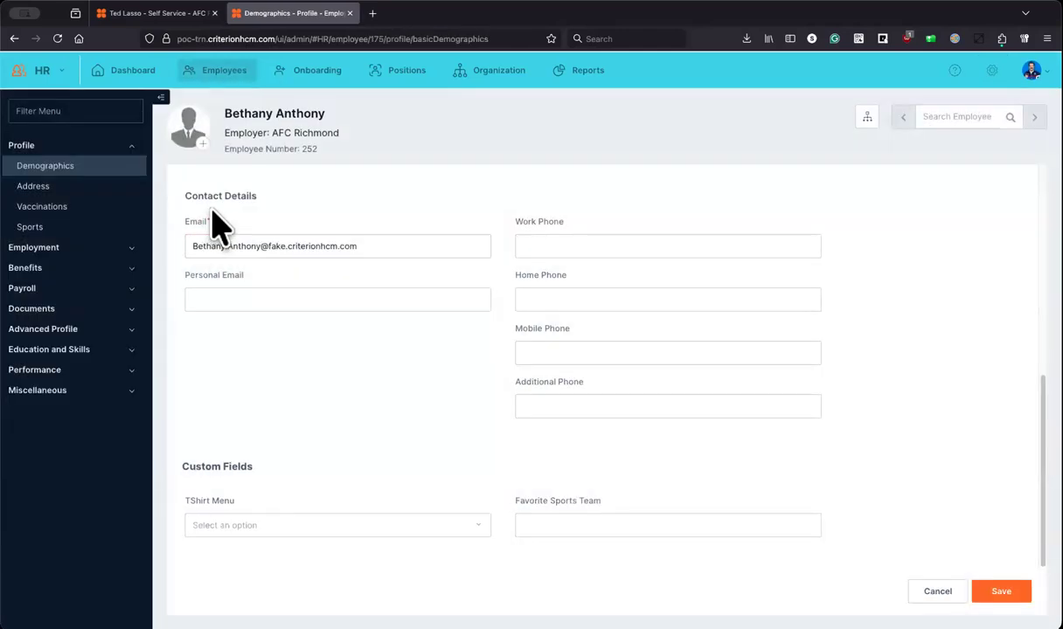
left_click(949, 116)
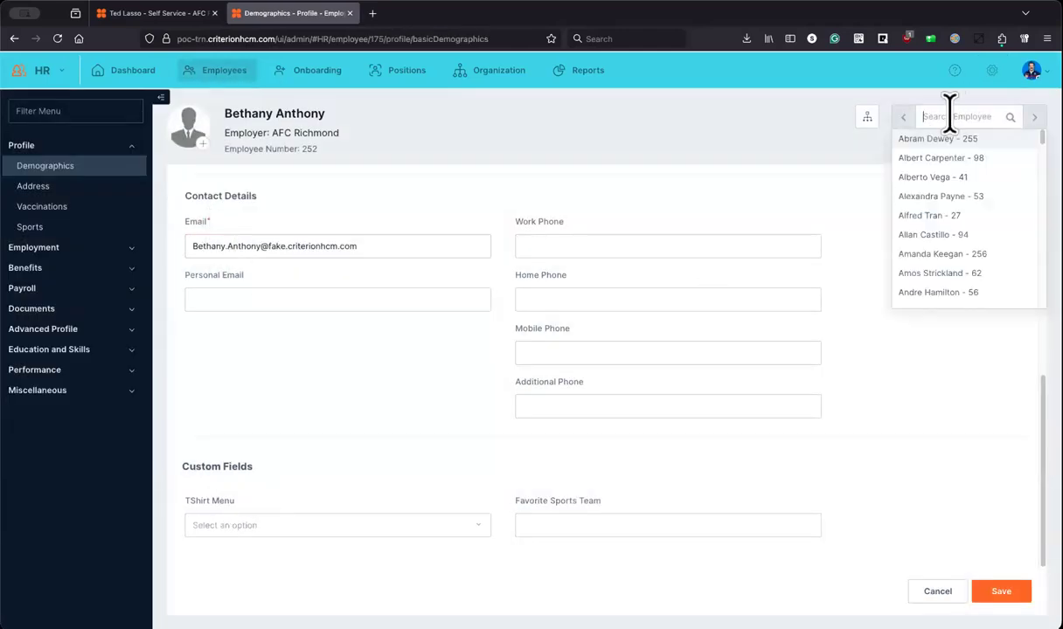
type("lasso")
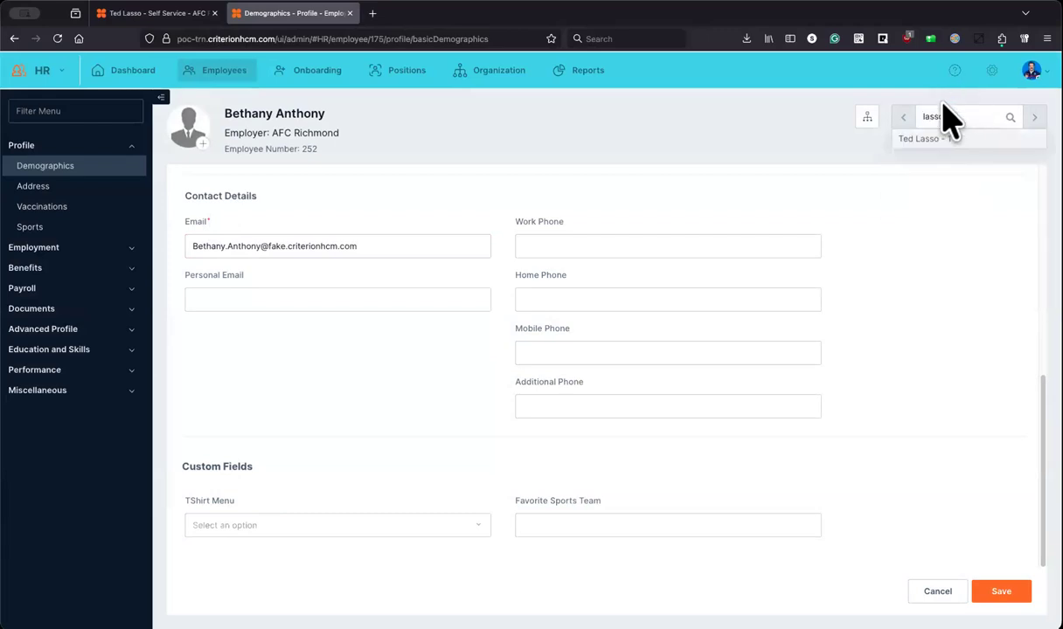
left_click(935, 138)
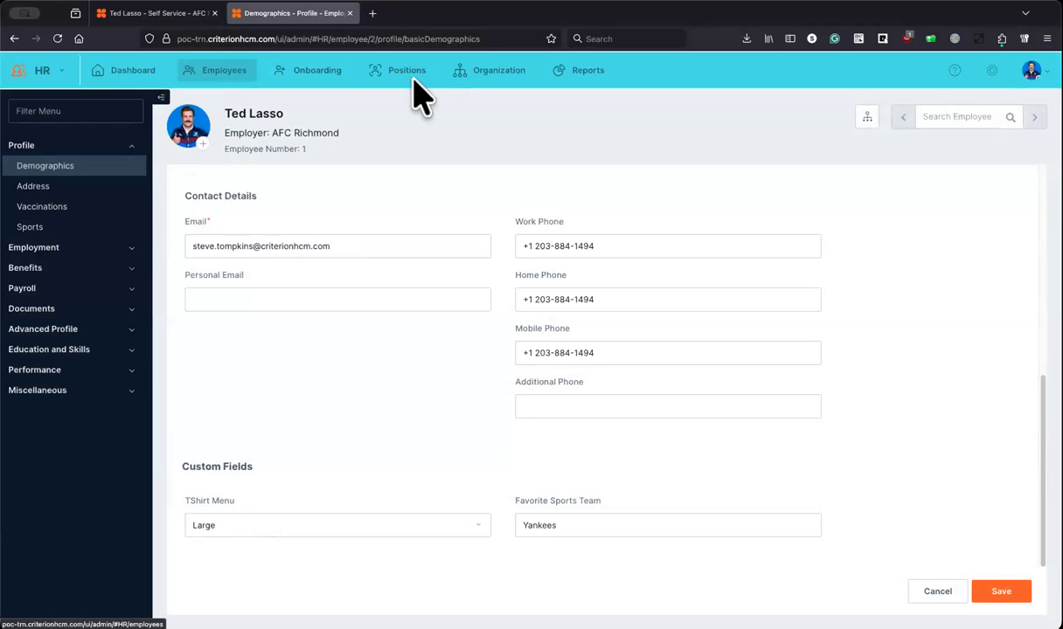
left_click(989, 72)
left_click(321, 123)
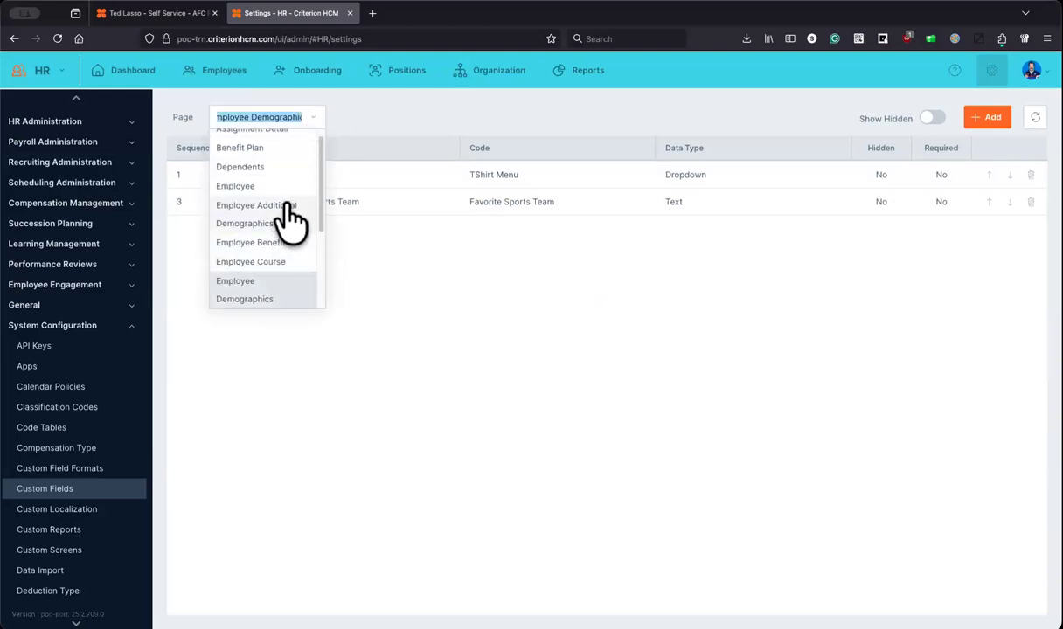
Step: Close the Page list unchanged and go to the Custom Screens settings under System Configuration
scroll(291, 220, "up", 1)
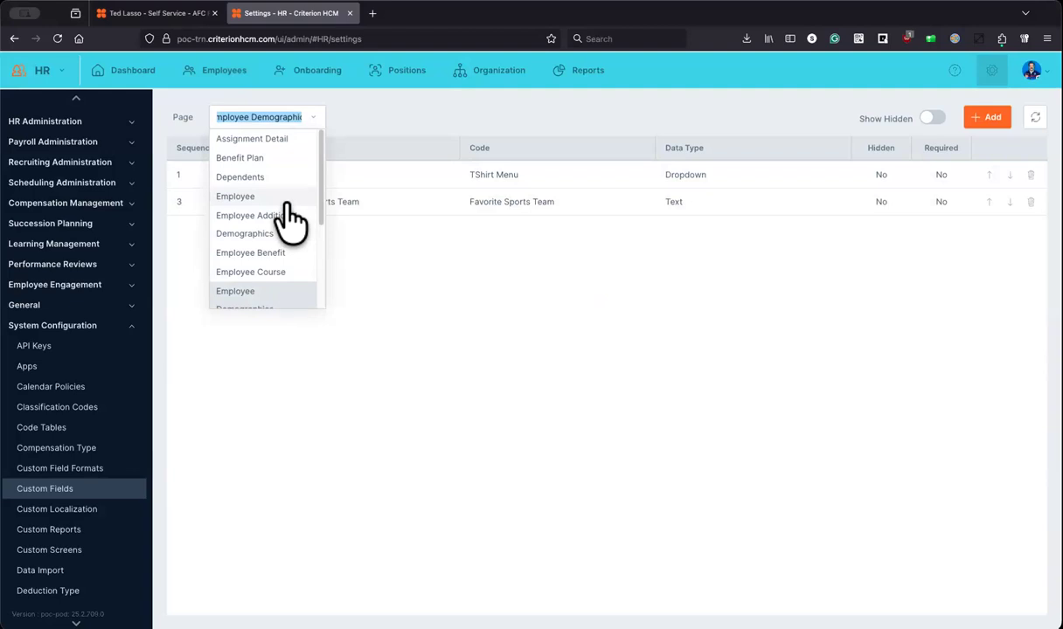
left_click(498, 127)
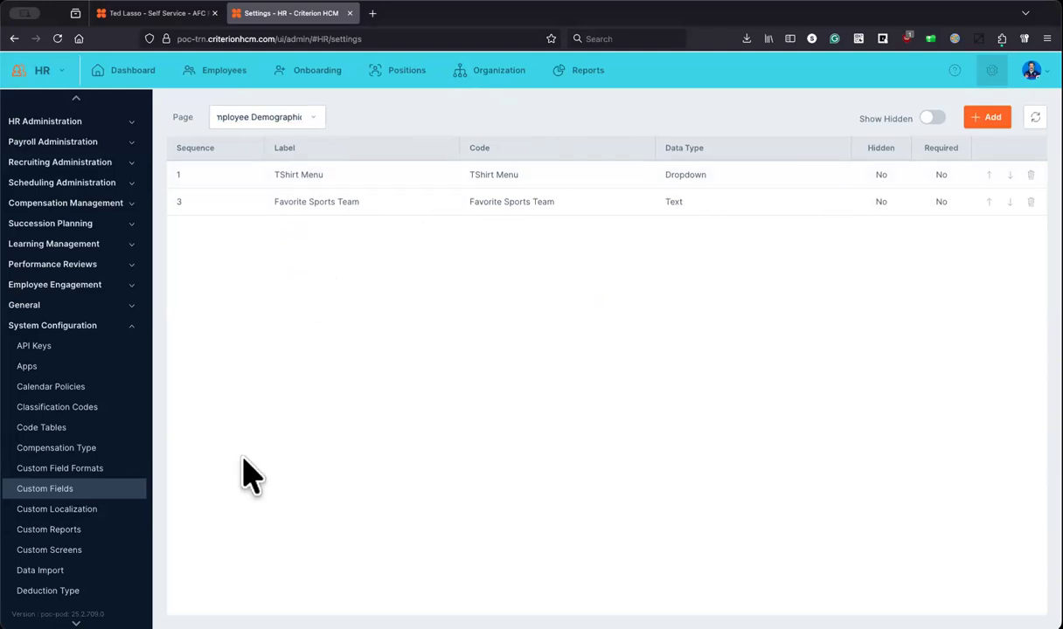
left_click(73, 553)
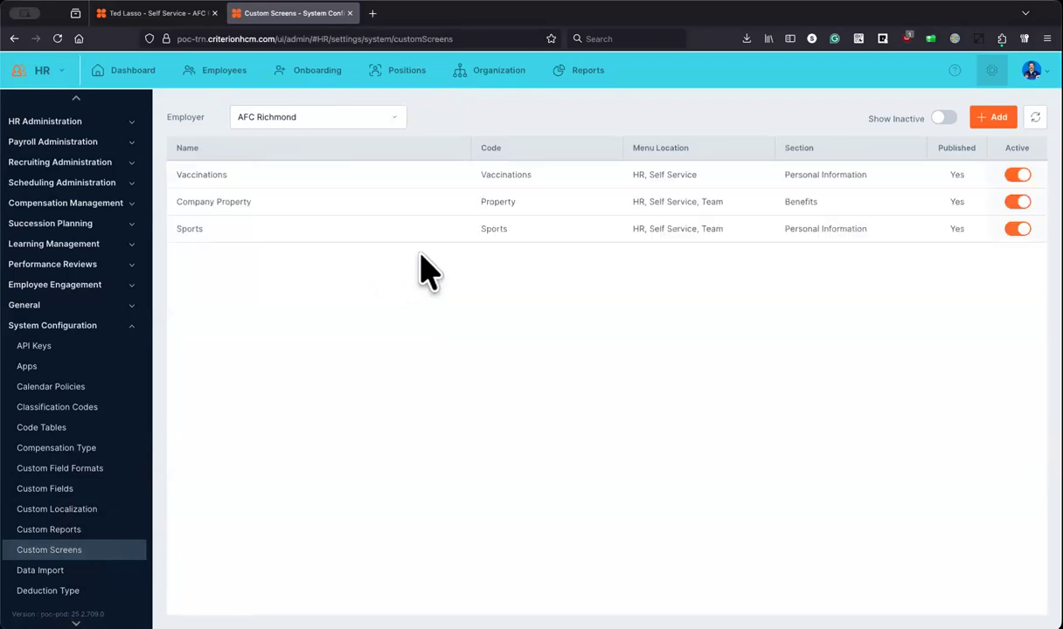
Step: Collapse System Configuration, hide inactive screens, and start a new AFC Richmond custom screen
left_click(92, 330)
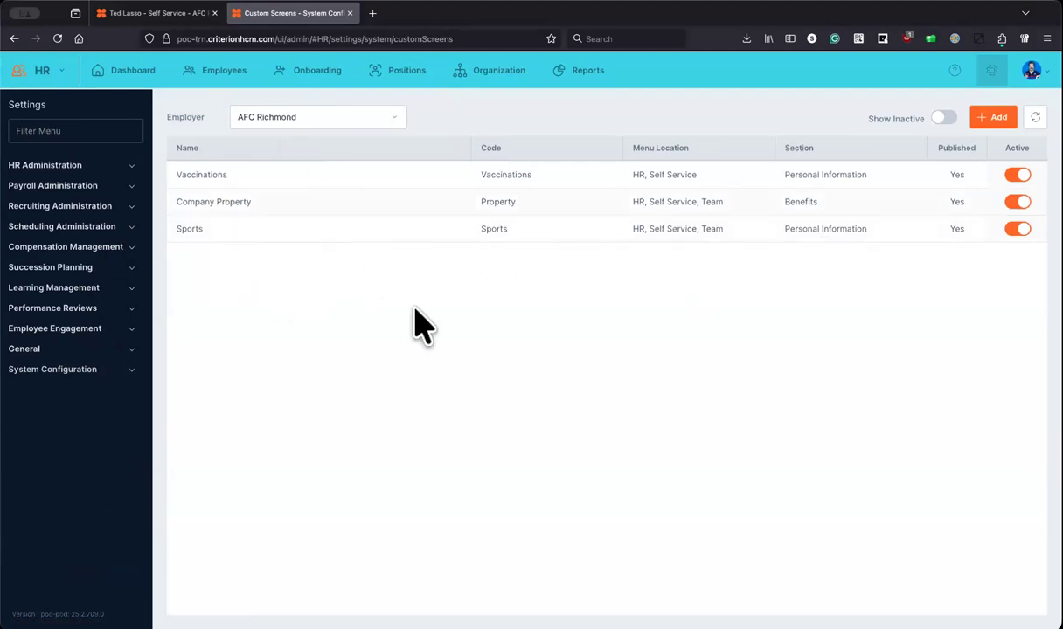
left_click(944, 118)
left_click(994, 117)
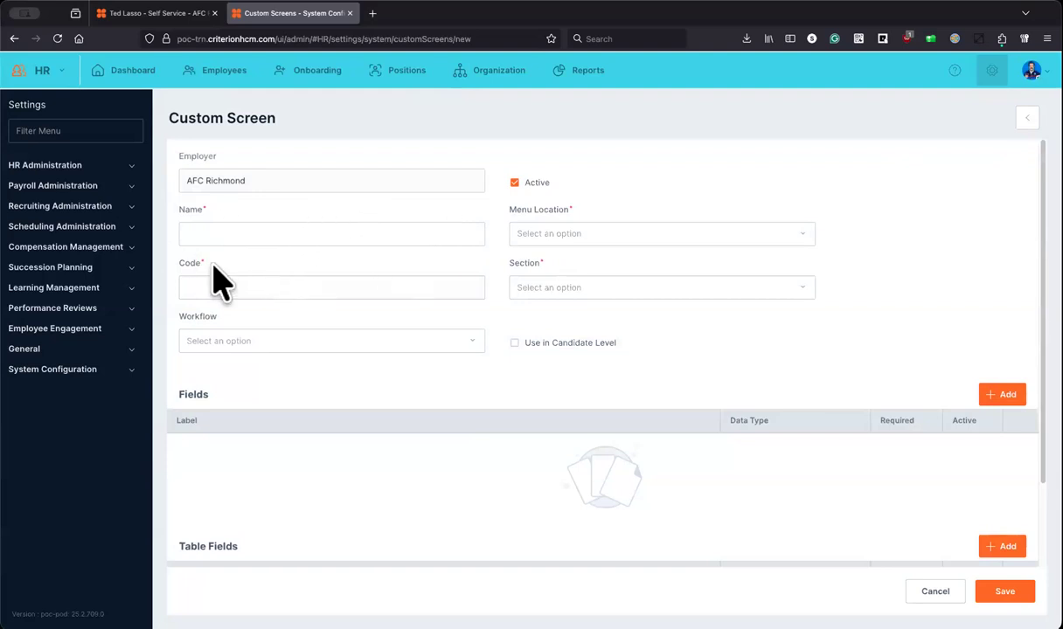
Step: Enter Bonus as the custom screen's code and name
left_click(237, 285)
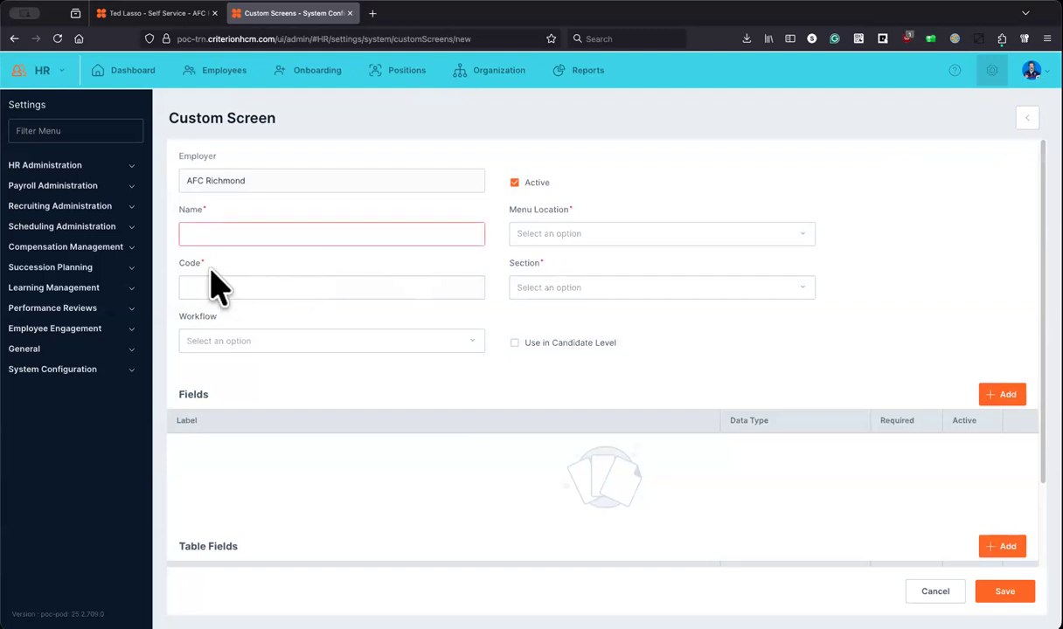
left_click(234, 283)
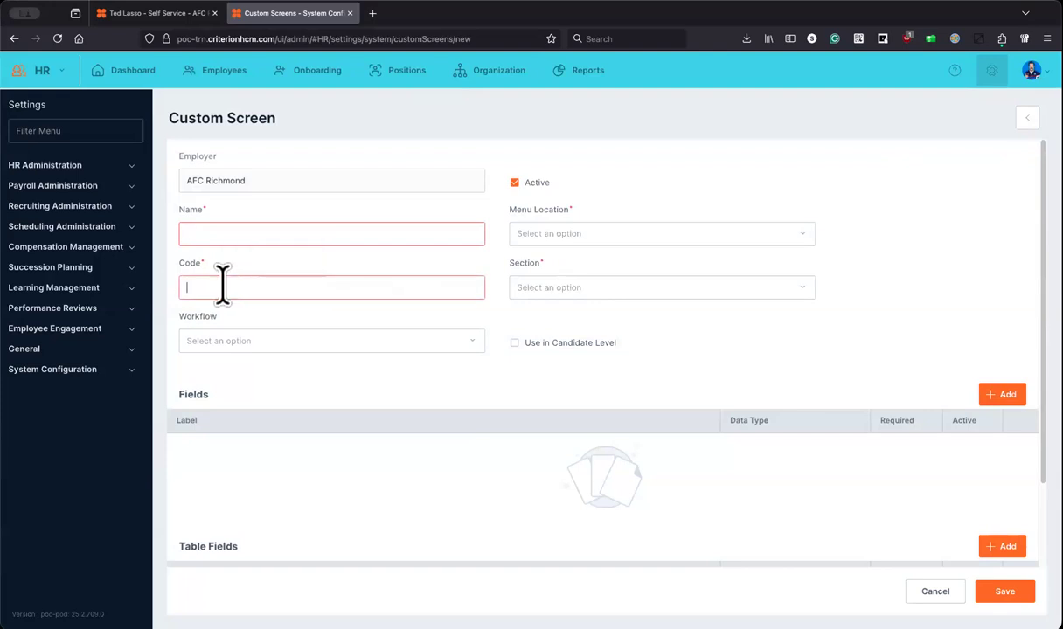
type("Bonus")
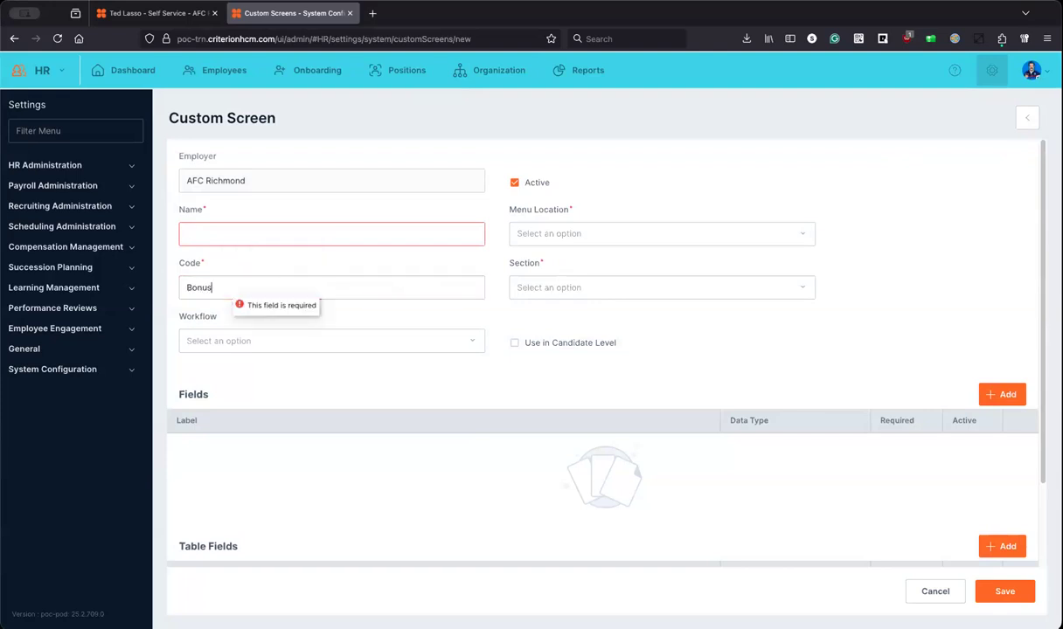
left_click(250, 231)
type("Bonus")
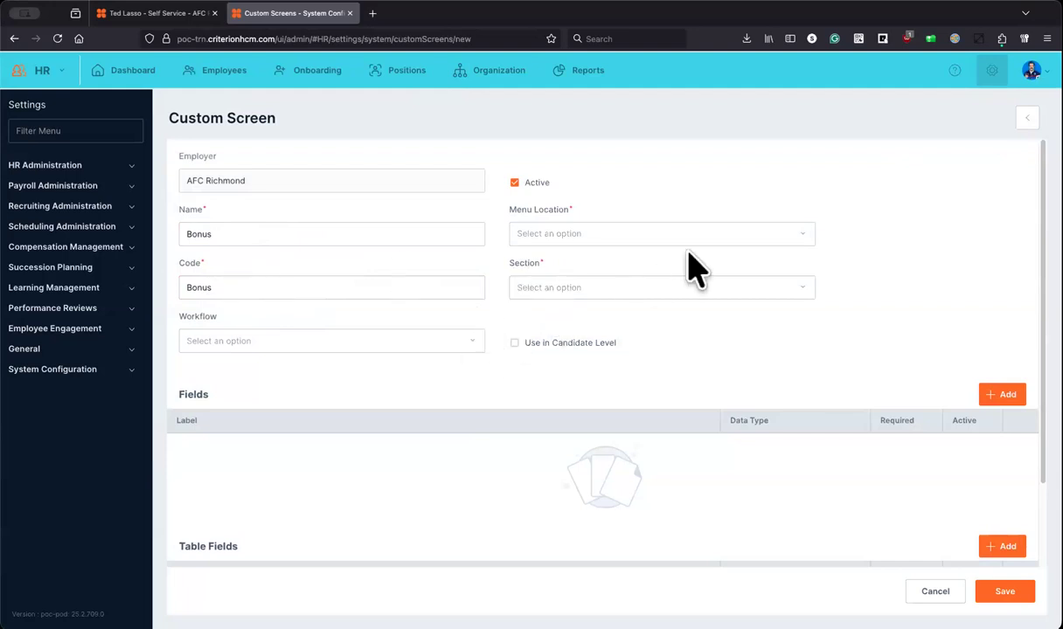
Step: Set the screen's menu locations to HR, Team and Self Service
left_click(793, 244)
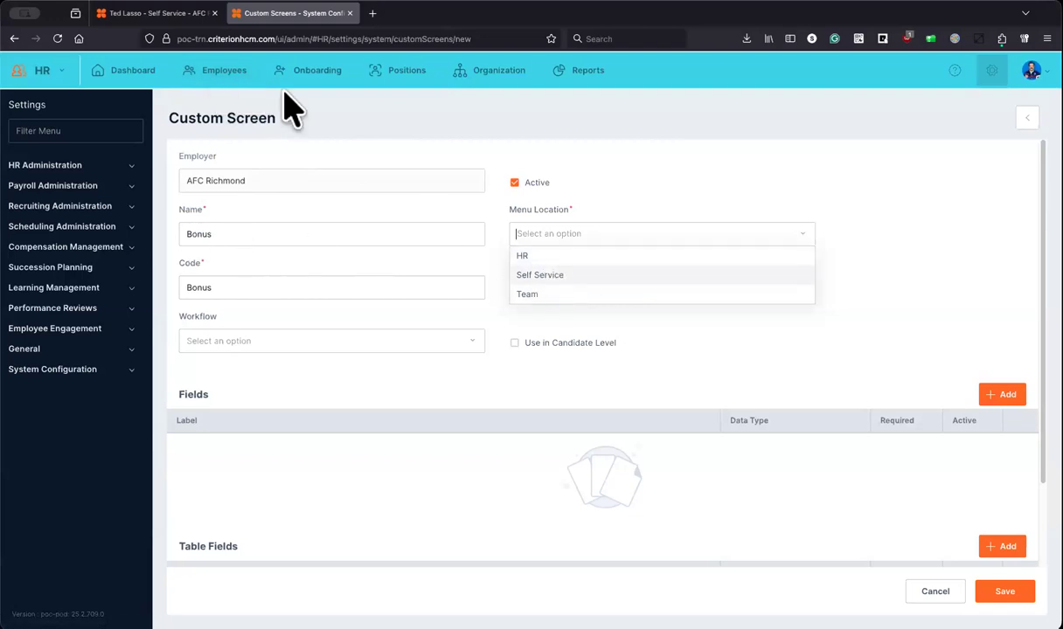
mouse_move(153, 27)
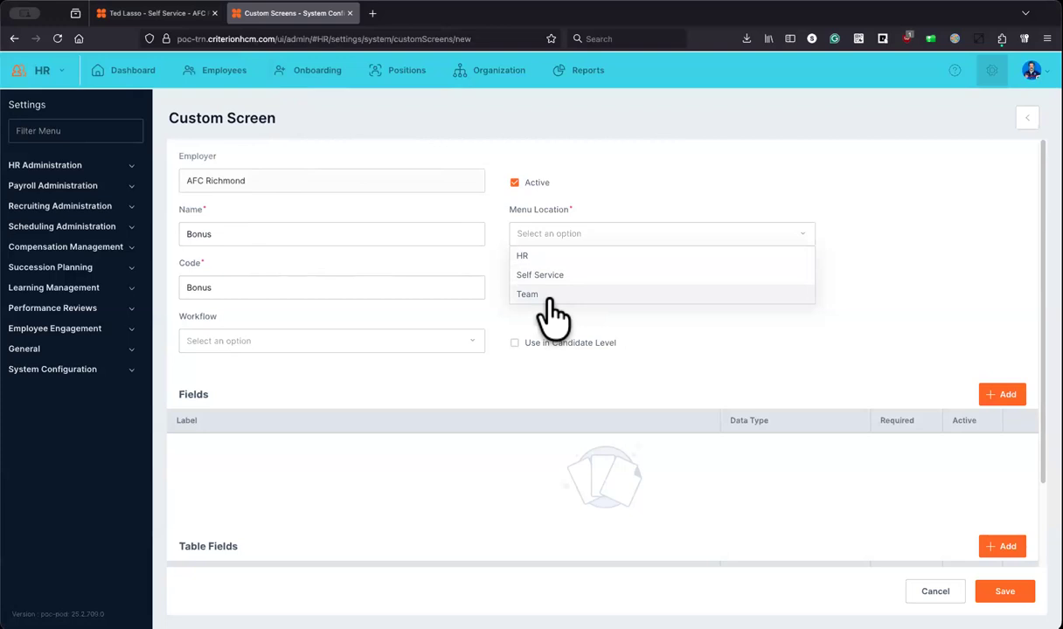
left_click(523, 256)
left_click(536, 274)
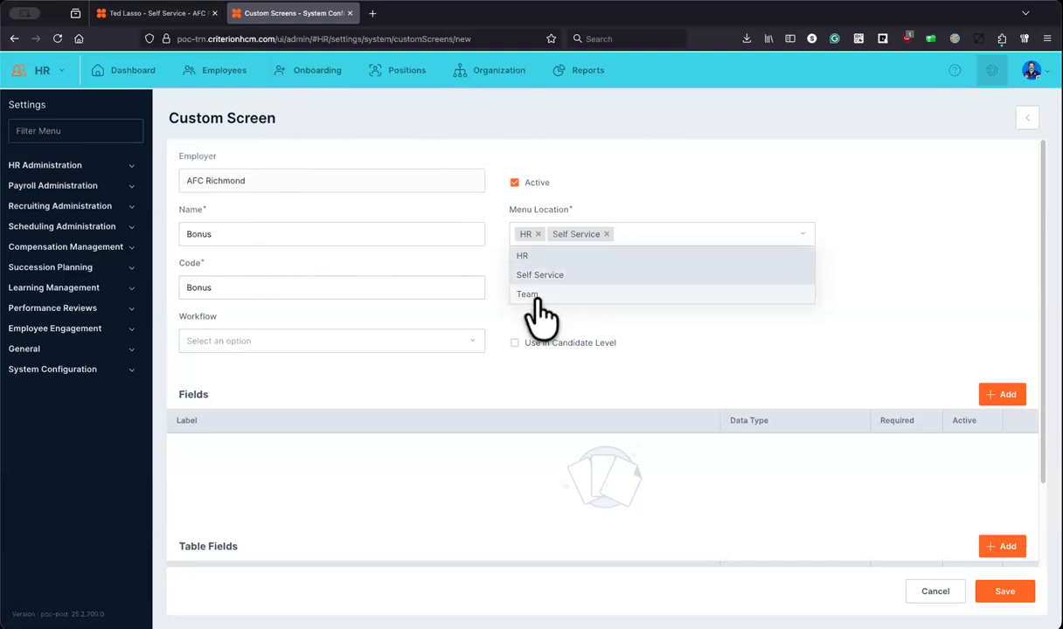
left_click(550, 293)
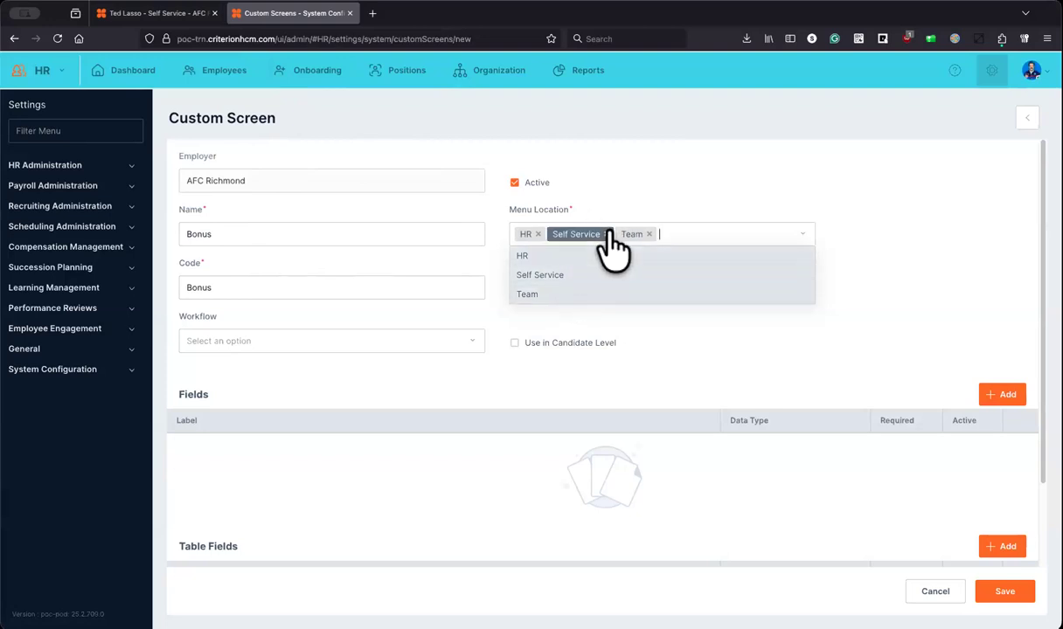
left_click(606, 234)
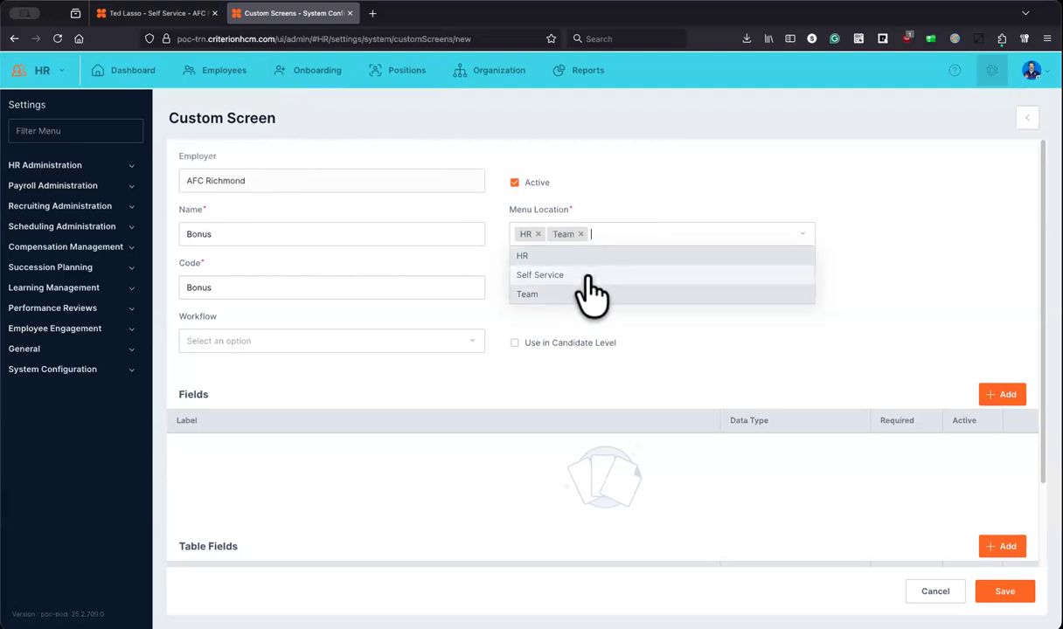
left_click(591, 277)
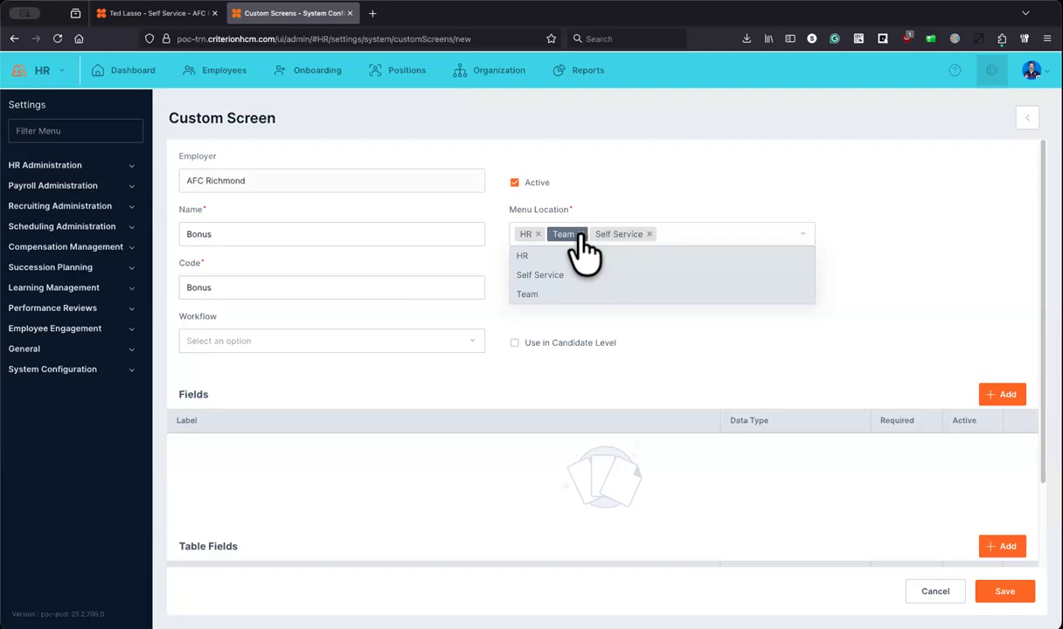
left_click(887, 245)
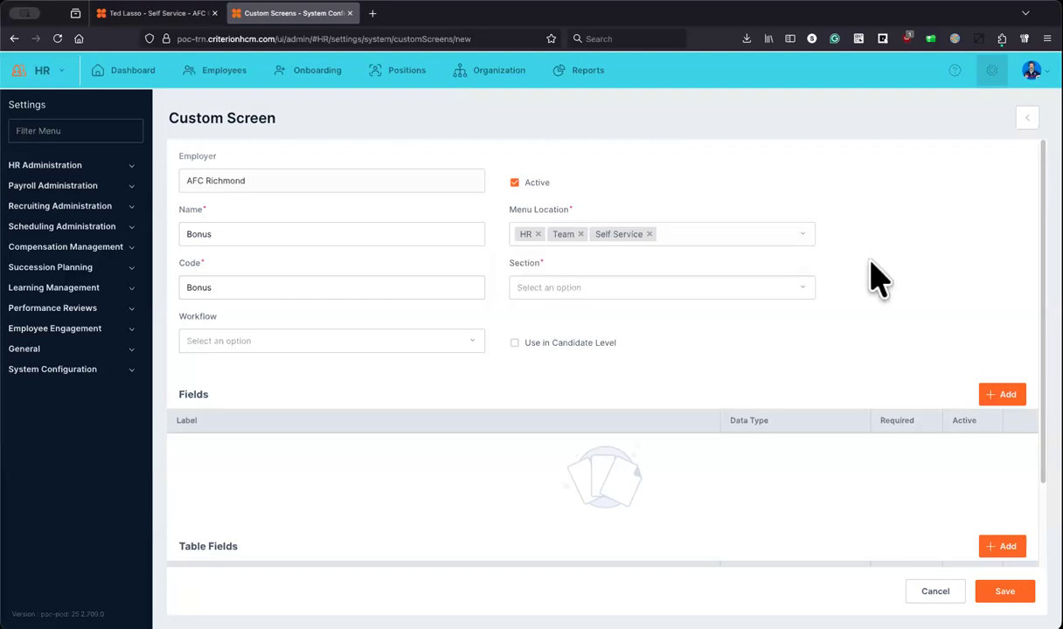
left_click(803, 291)
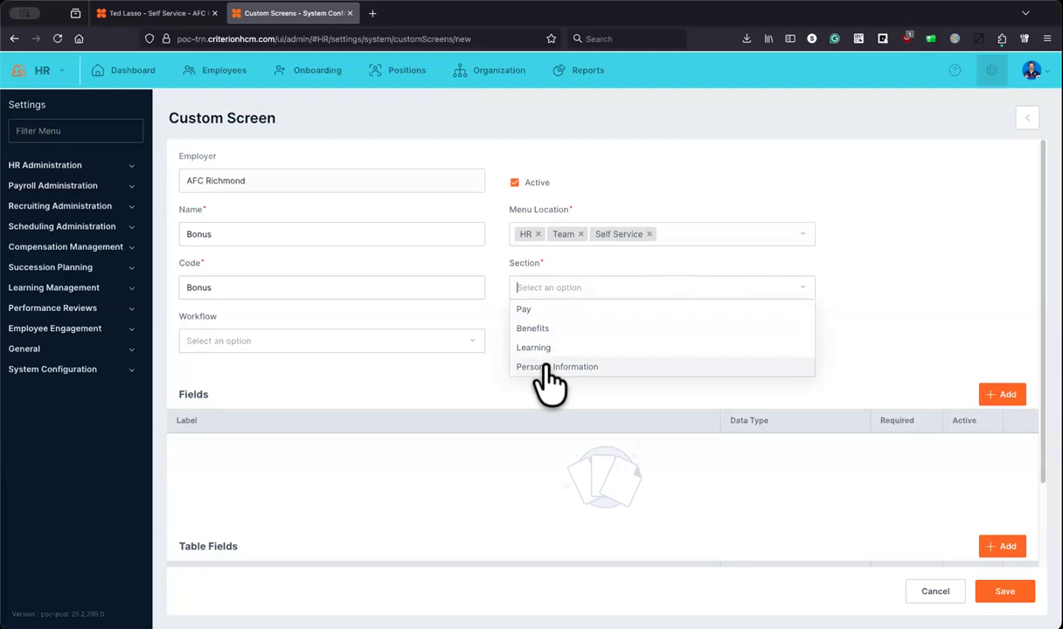
Step: Open an employee profile in a new tab to review its Payroll, Benefits and Education sections
right_click(223, 75)
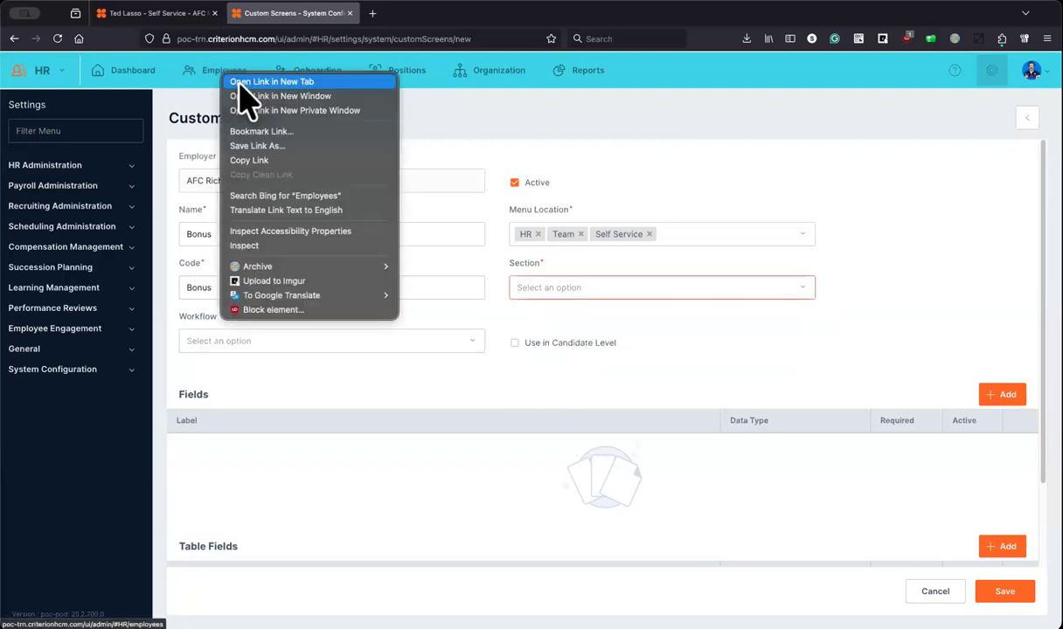
left_click(240, 83)
left_click(560, 281)
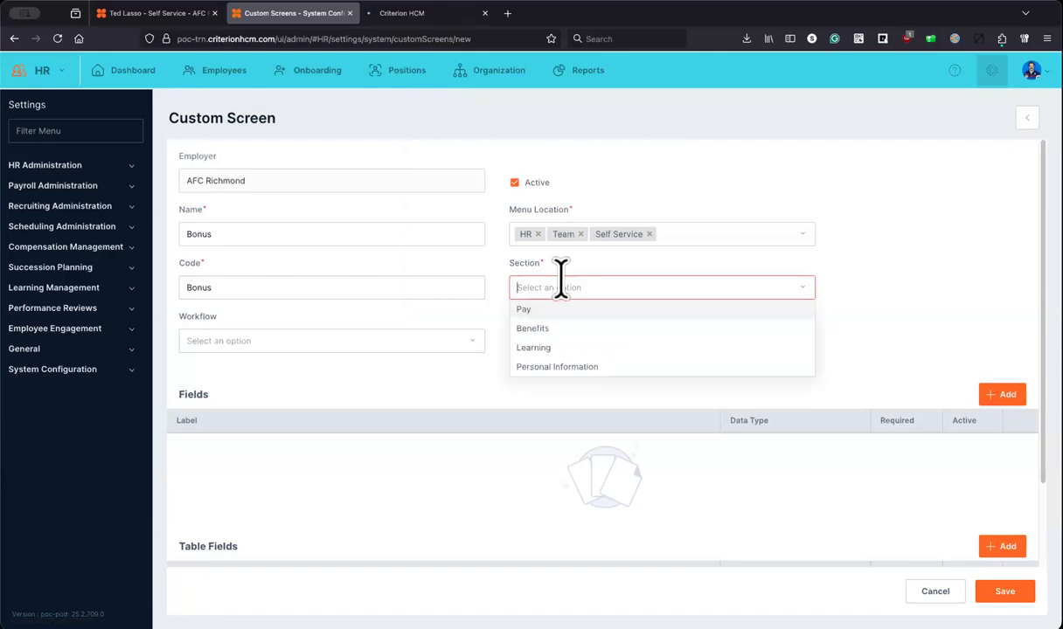
left_click(411, 14)
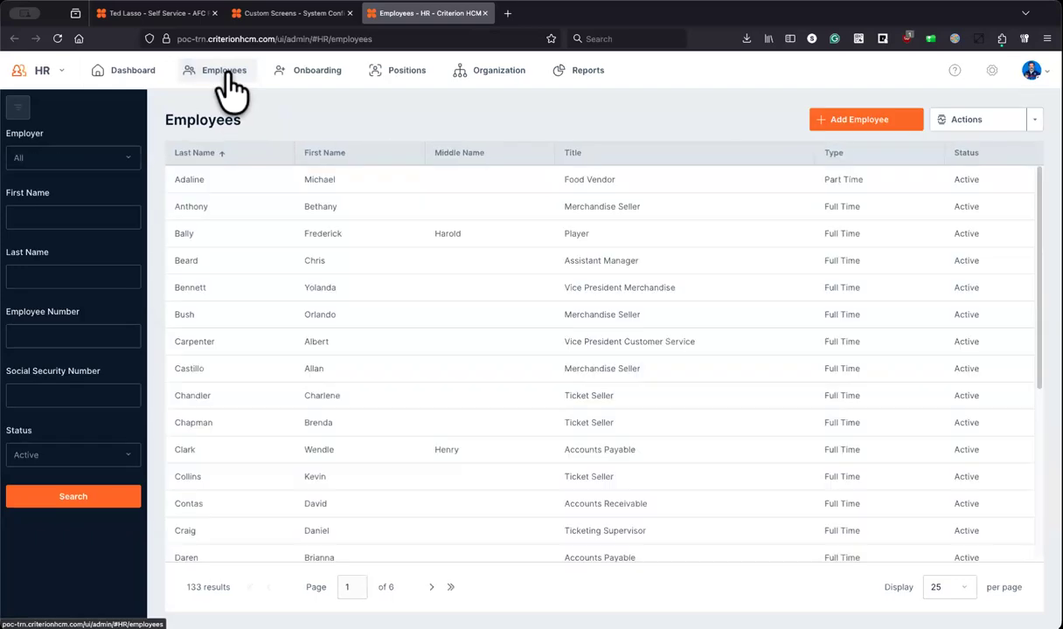
left_click(211, 181)
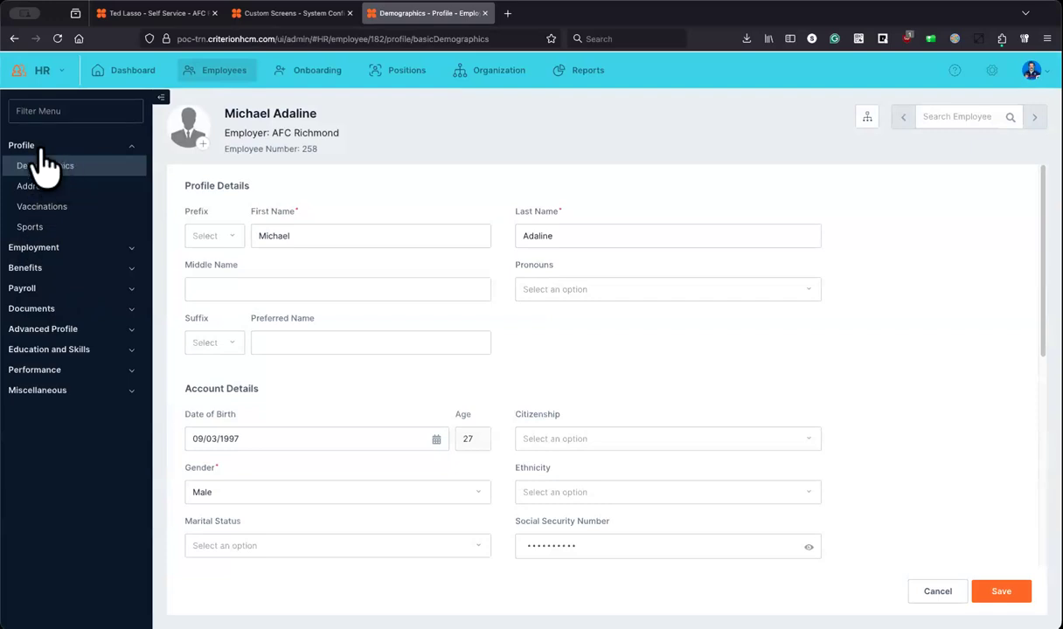
left_click(307, 16)
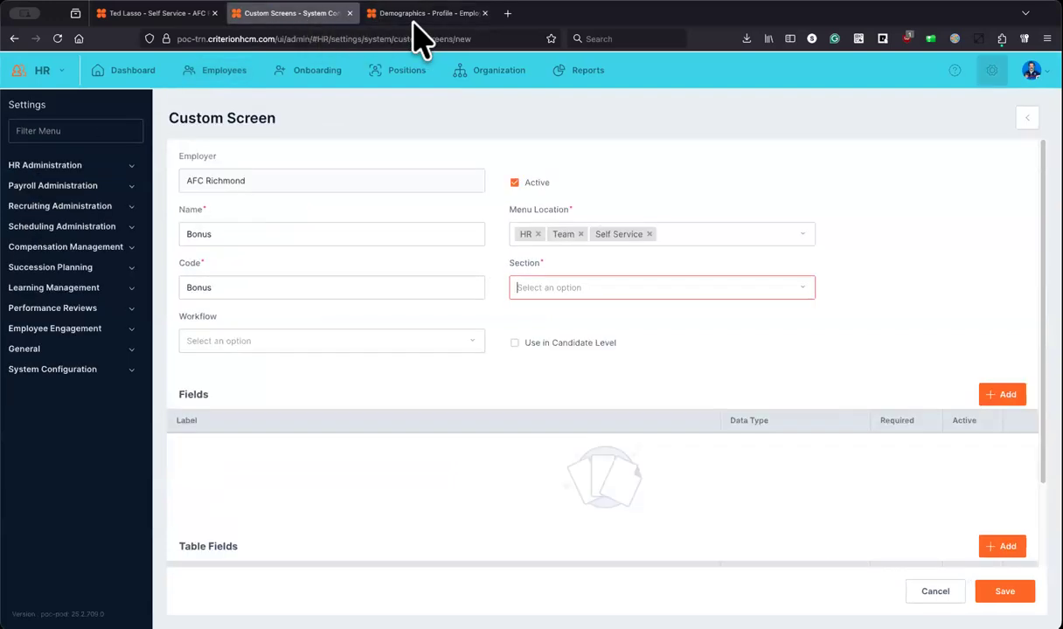
left_click(558, 288)
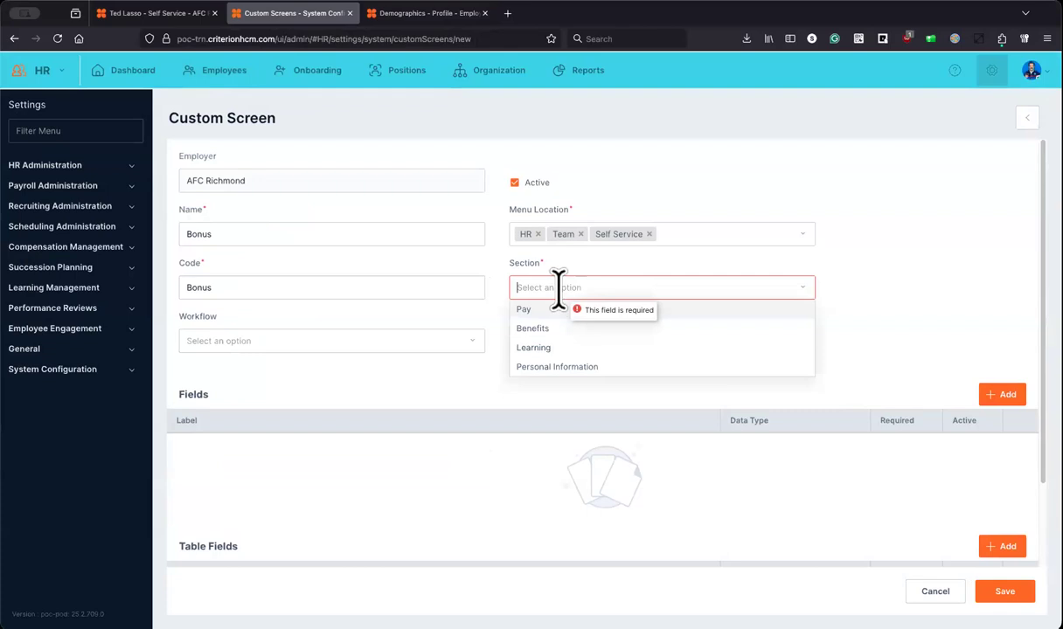
left_click(421, 16)
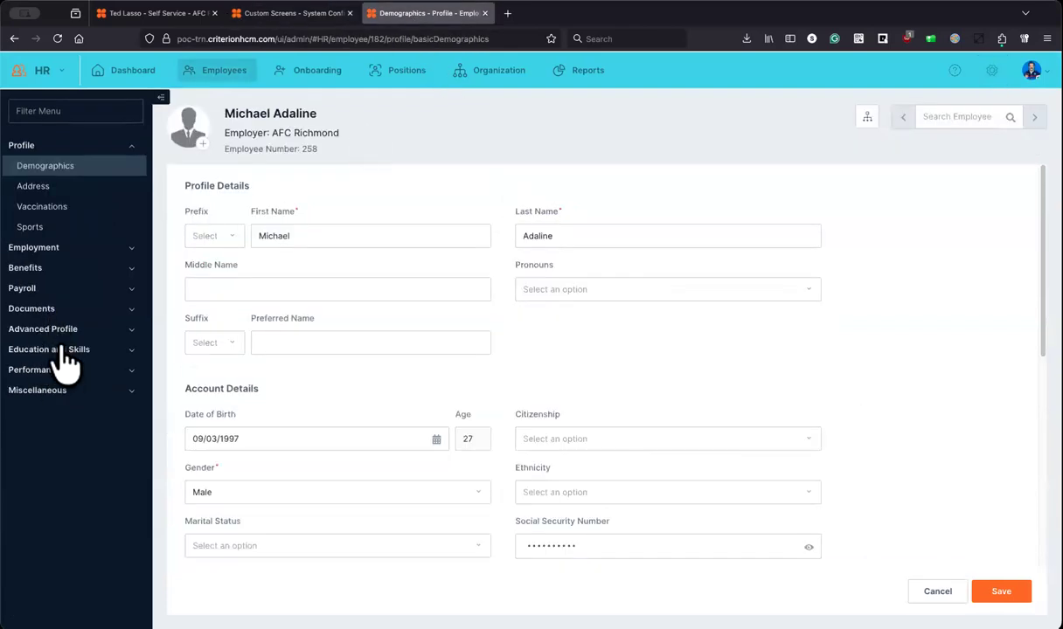
left_click(61, 351)
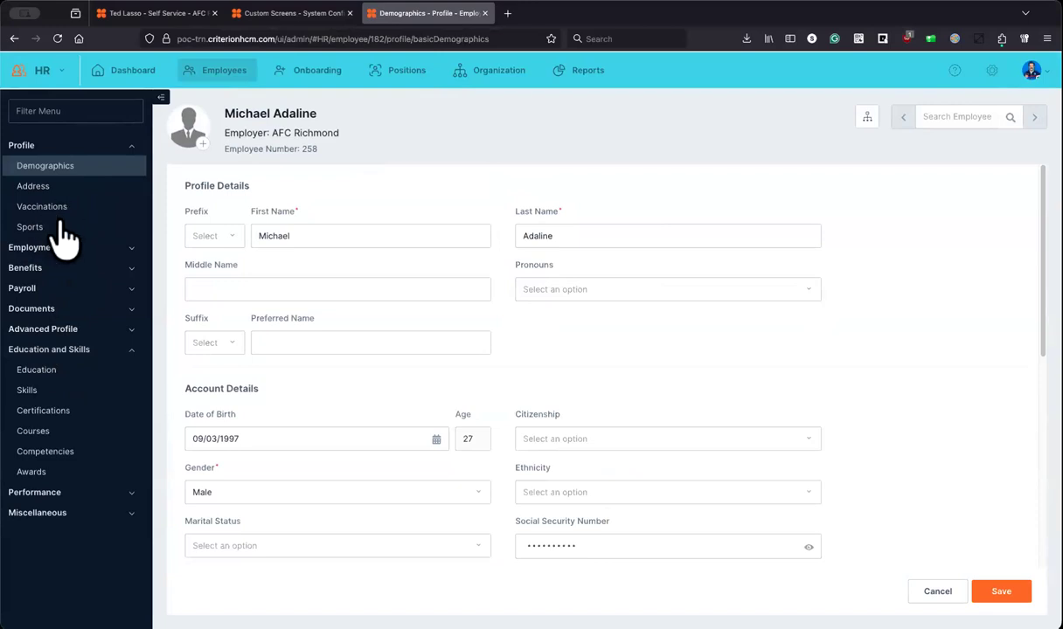
left_click(69, 288)
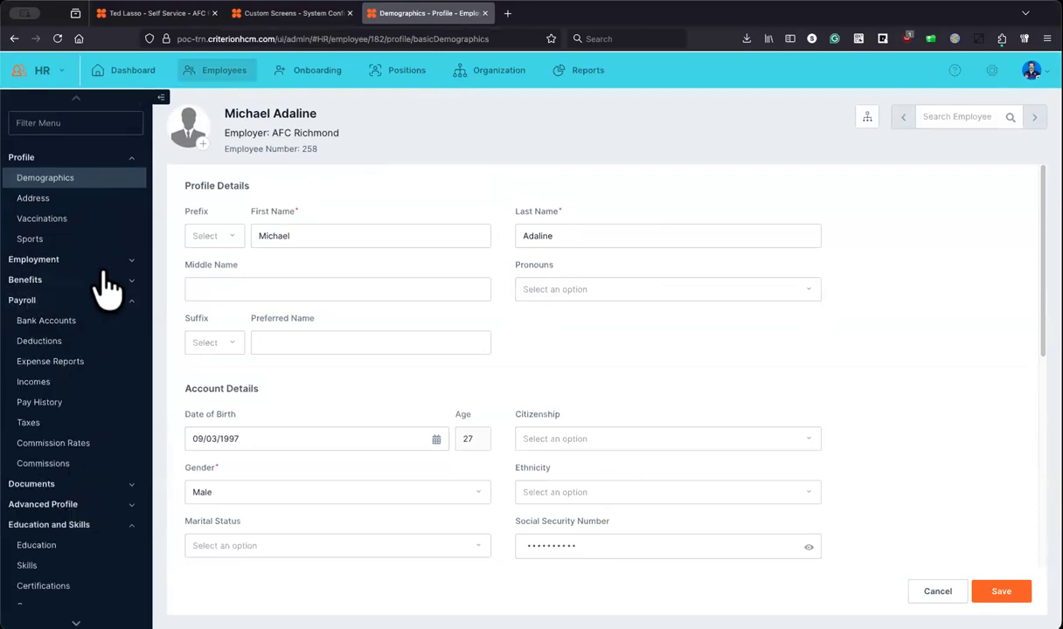
left_click(103, 281)
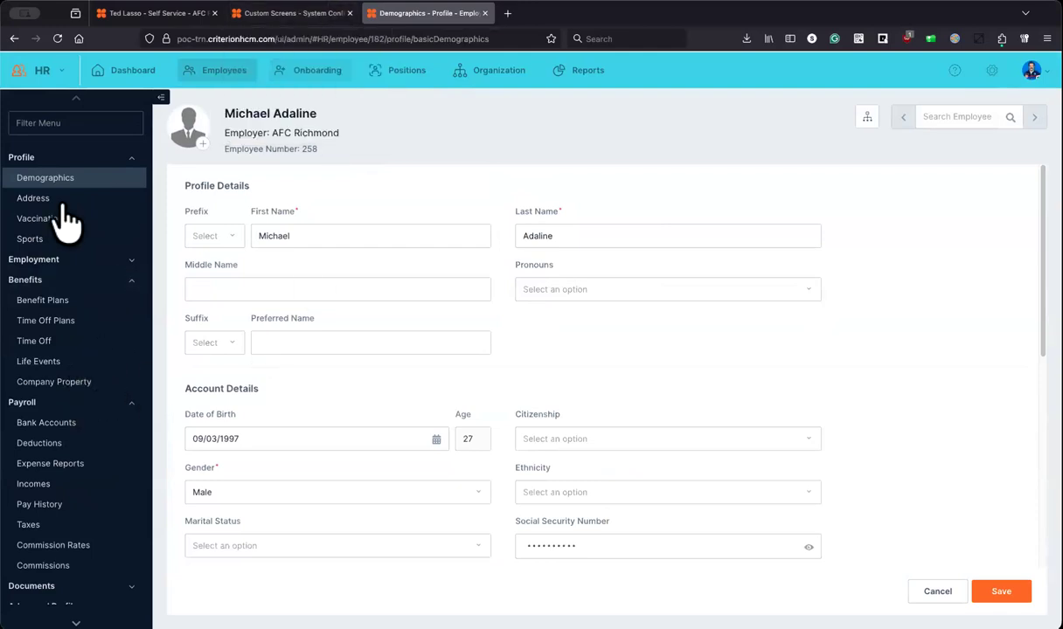
left_click(298, 19)
Step: Place the screen in Pay, disable candidate-level use, assign the Custom Screen workflow, and add a field
left_click(807, 297)
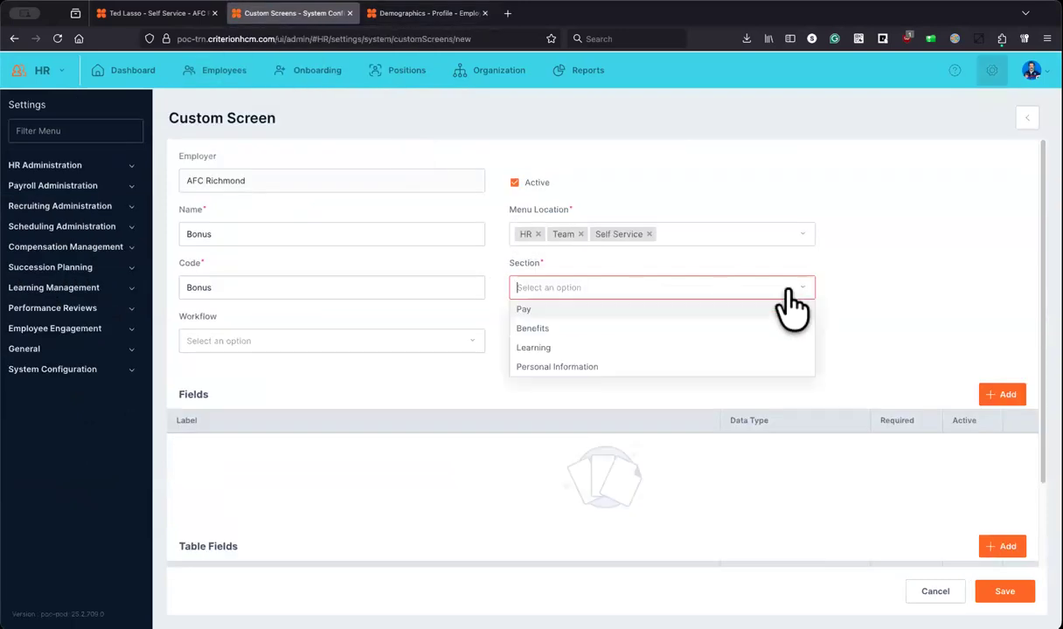
left_click(537, 306)
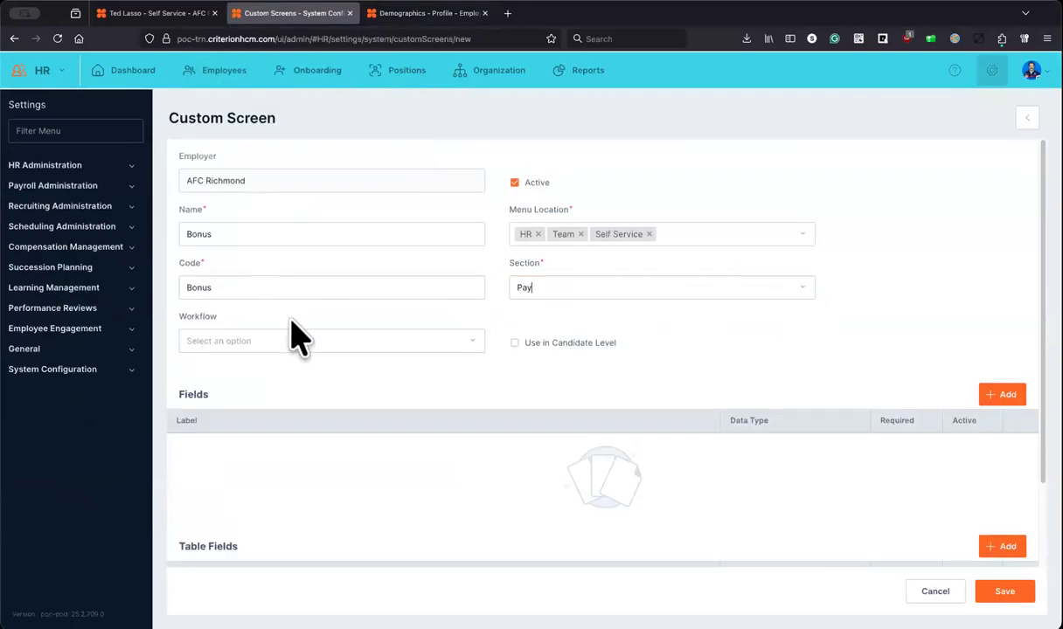
left_click(545, 345)
left_click(469, 340)
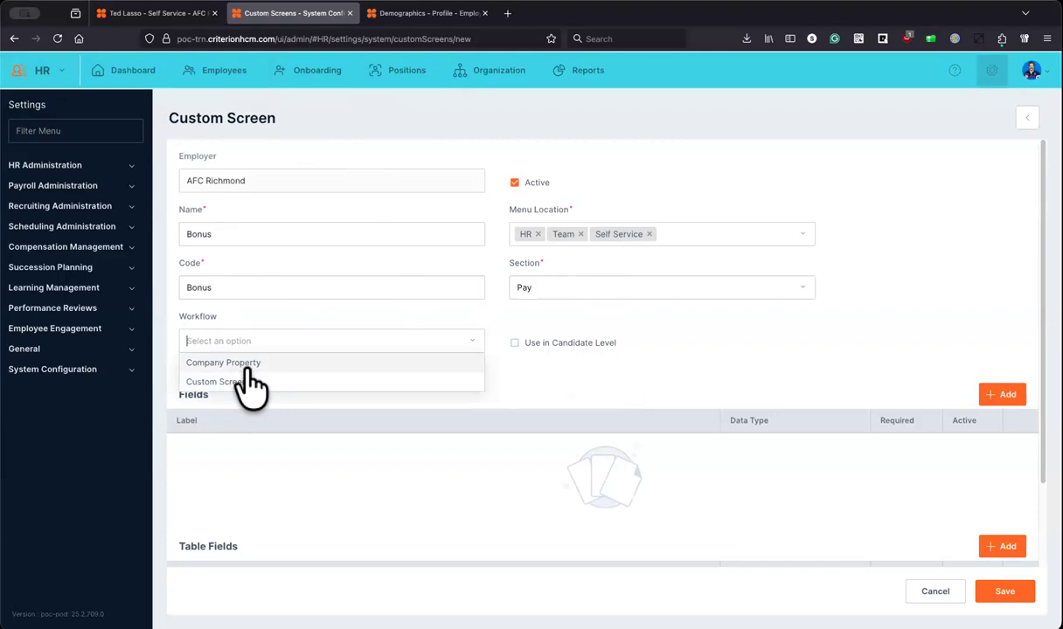
left_click(249, 385)
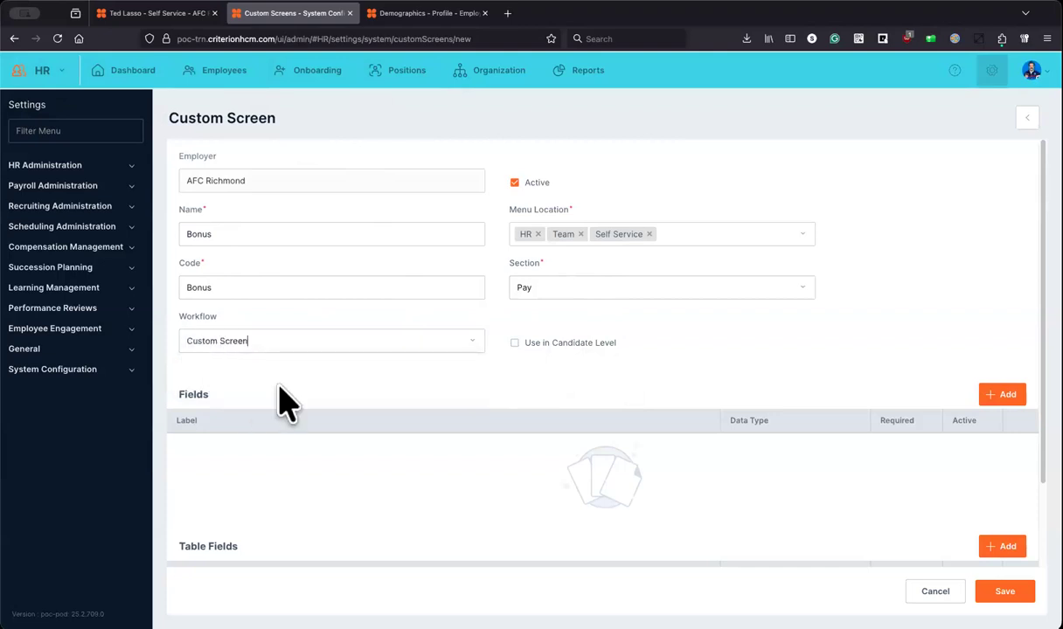
scroll(285, 402, "down", 3)
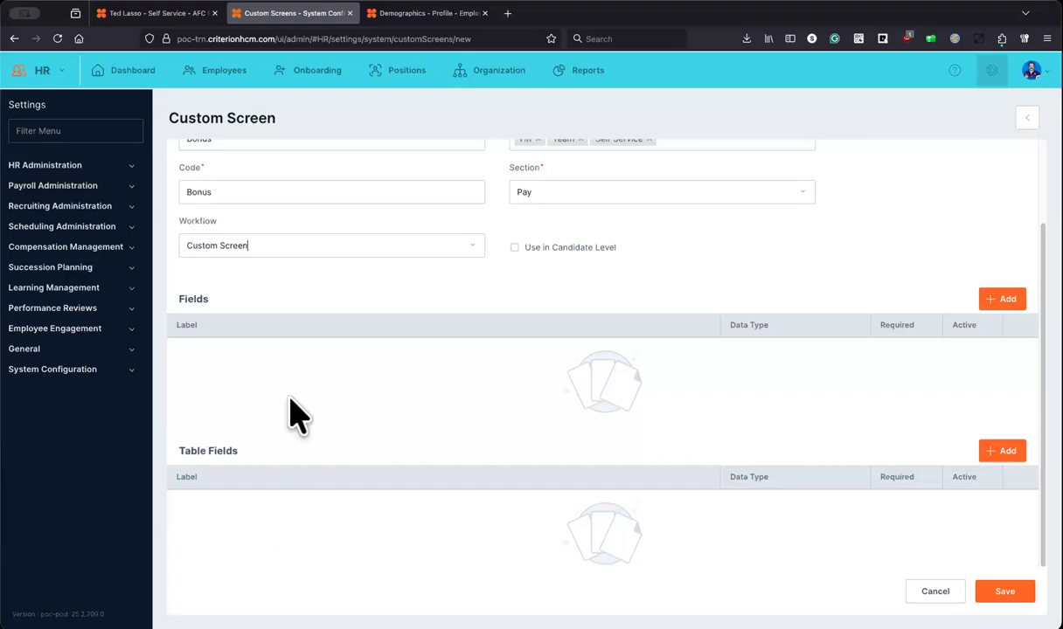
left_click(1001, 304)
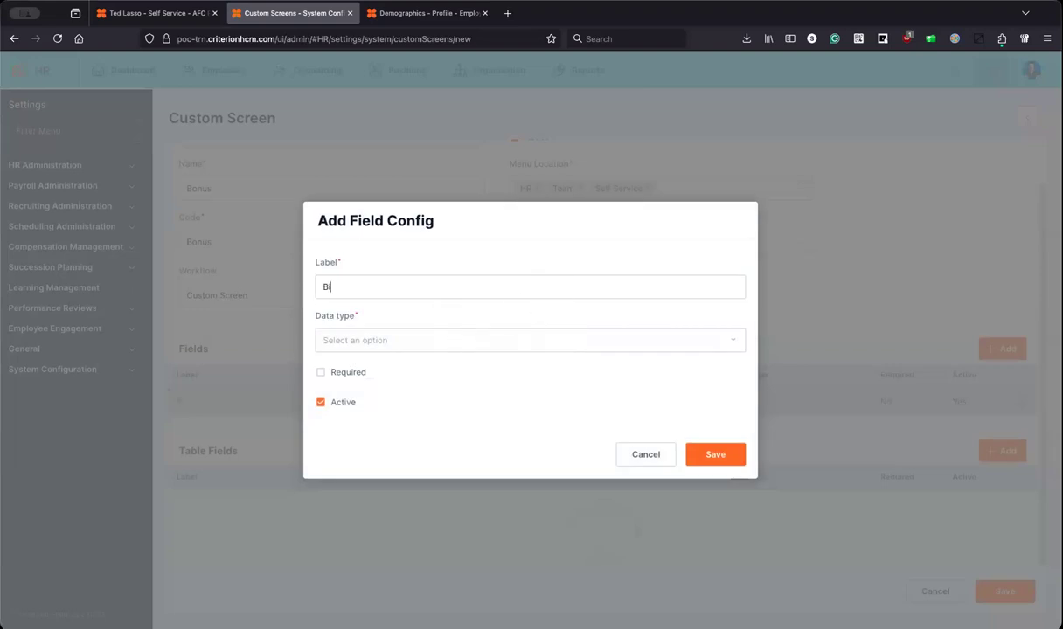
Step: Correct the field label to Bonus Date and set its data type to Date
left_click(327, 286)
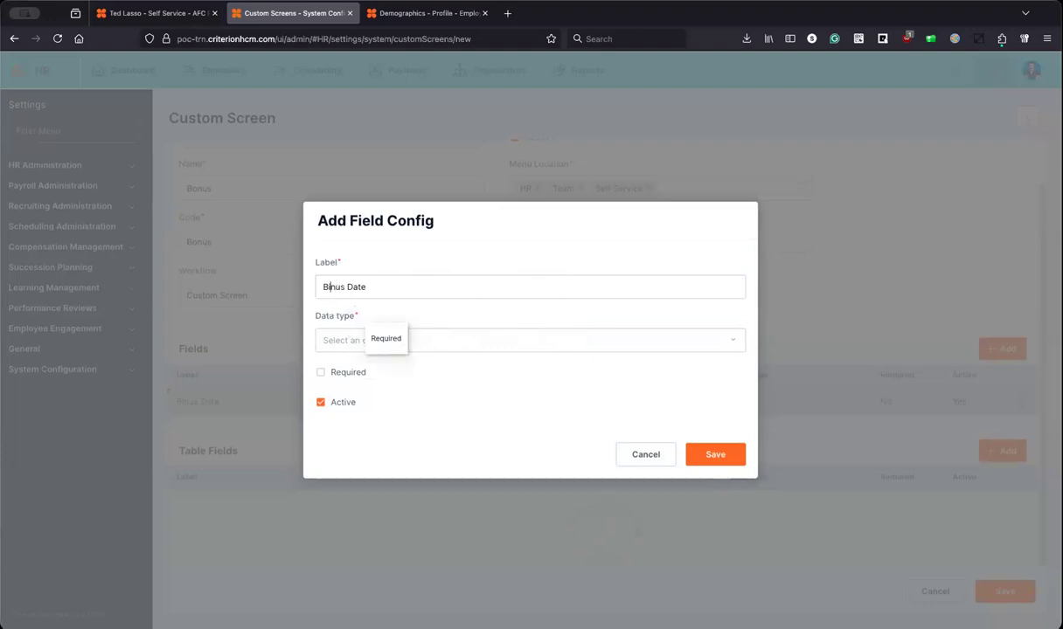
left_click(336, 340)
left_click(358, 399)
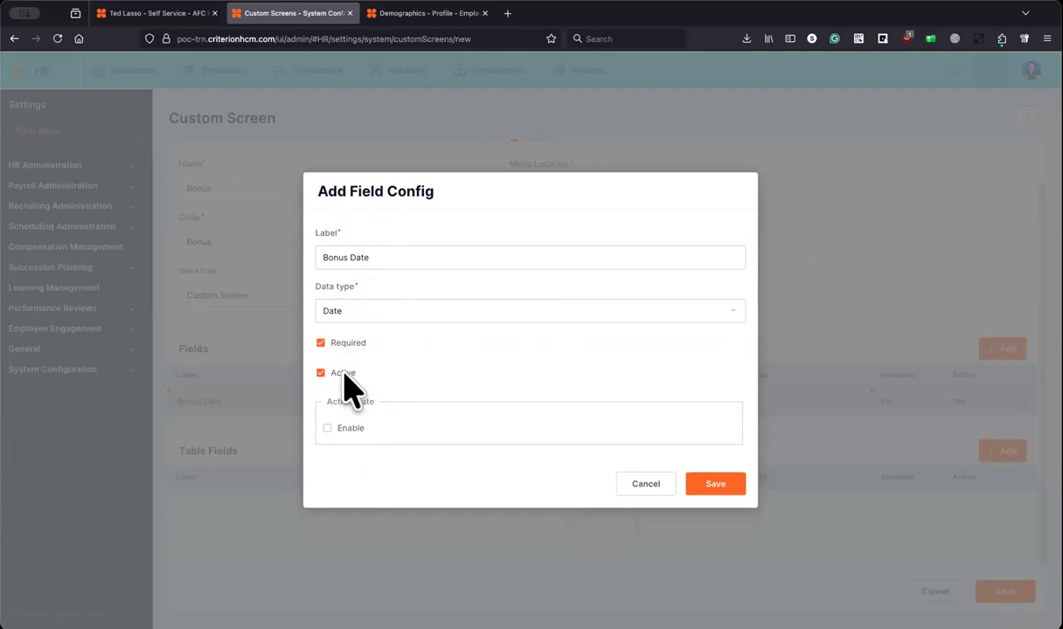
Step: Enable a Condition-based action date that notifies a number of Days Before the date
left_click(339, 427)
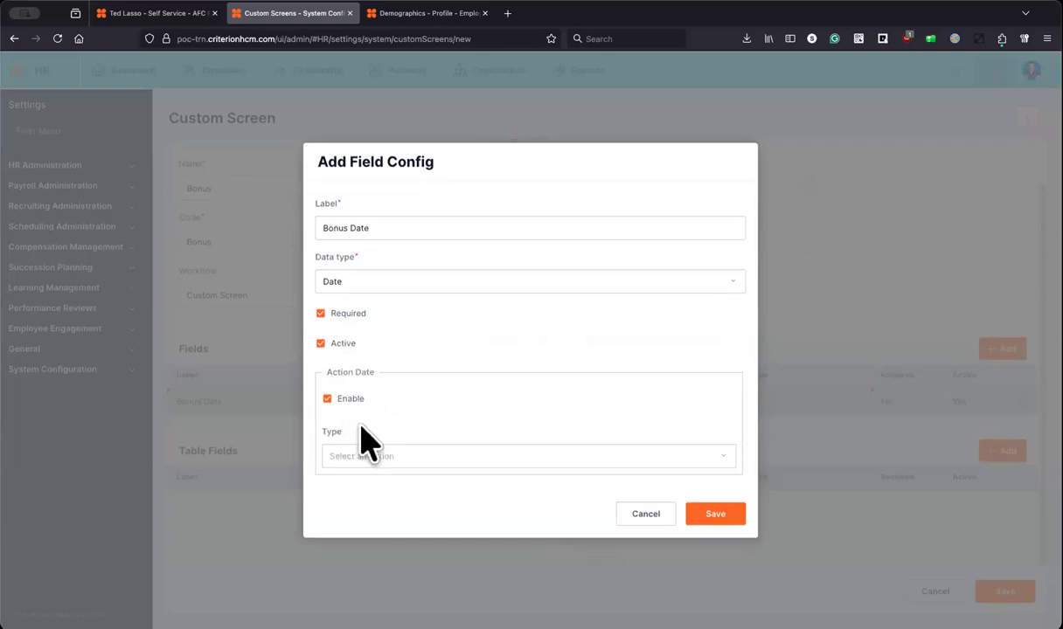
left_click(417, 454)
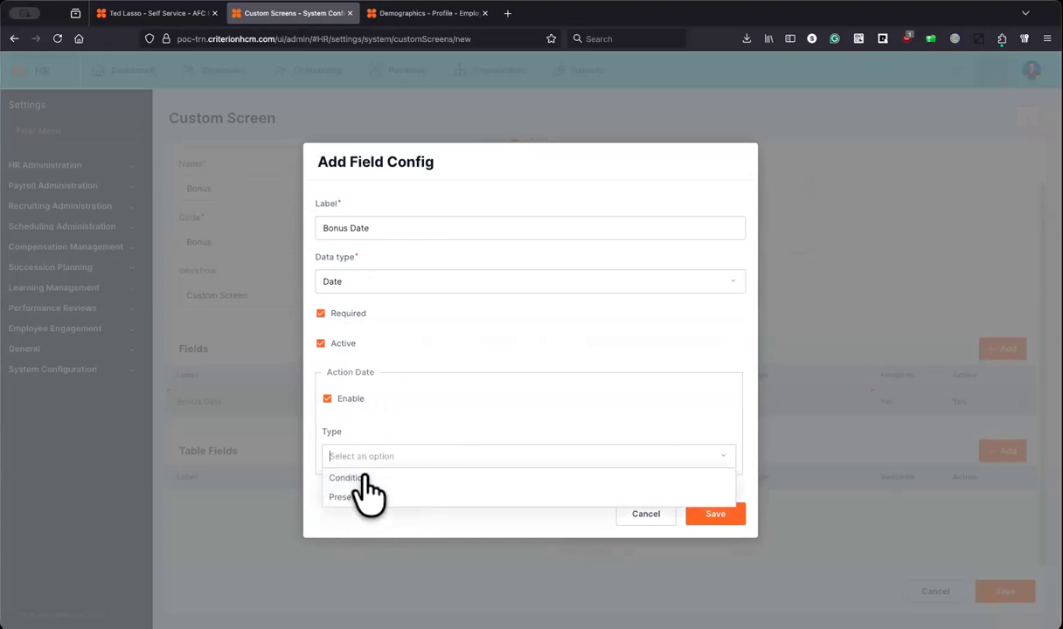
left_click(360, 478)
left_click(429, 485)
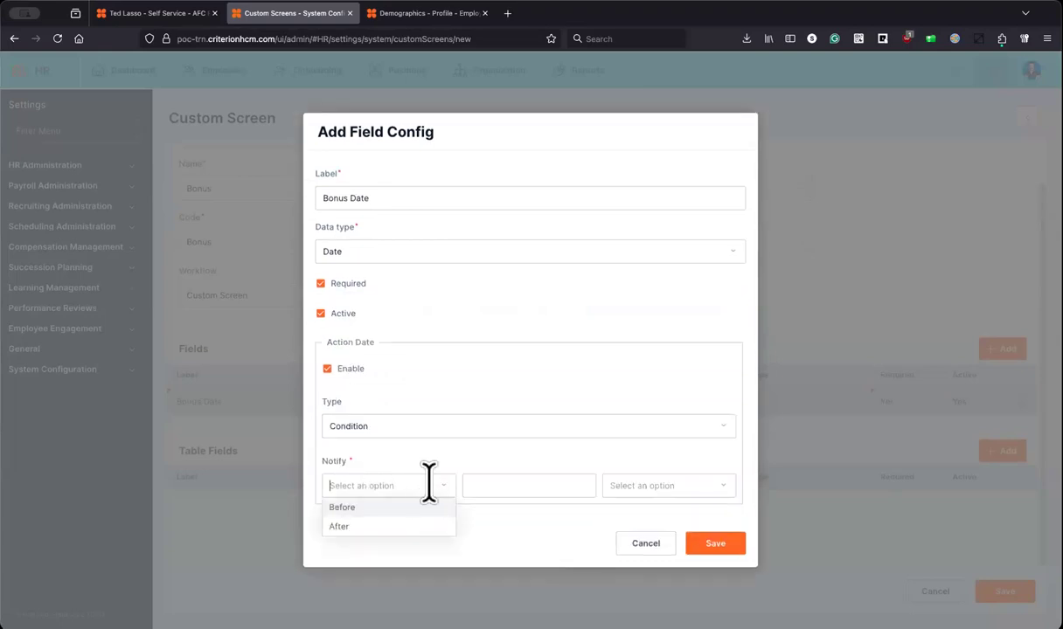
left_click(385, 508)
left_click(637, 486)
left_click(635, 503)
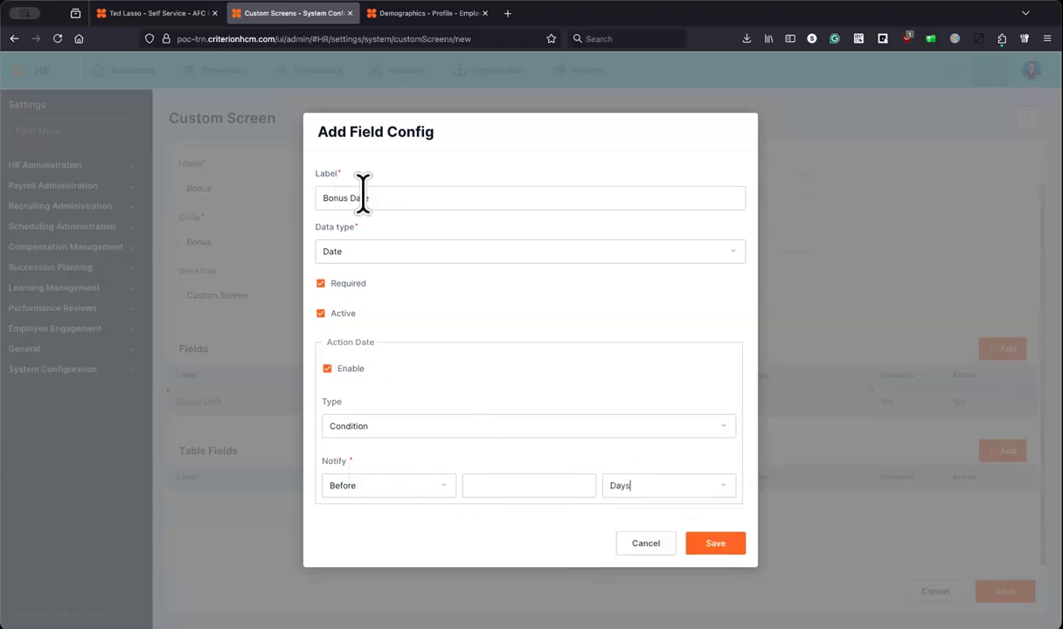
Step: Try After timing and a Preset type, then turn the action date off and save Bonus Date
left_click(437, 486)
left_click(368, 525)
left_click(370, 425)
left_click(374, 465)
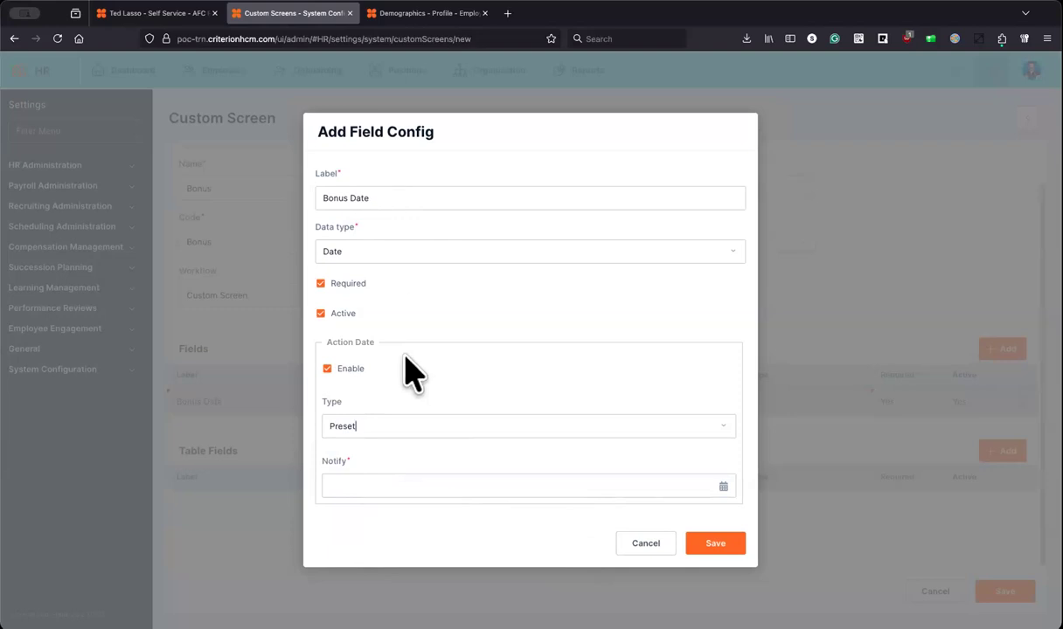
left_click(350, 368)
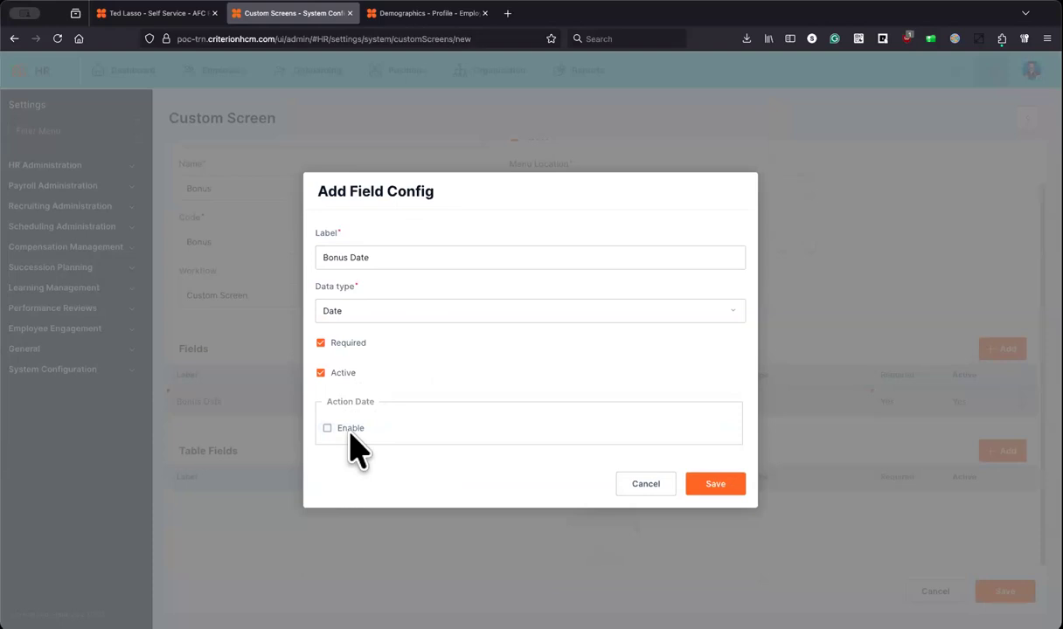
left_click(699, 485)
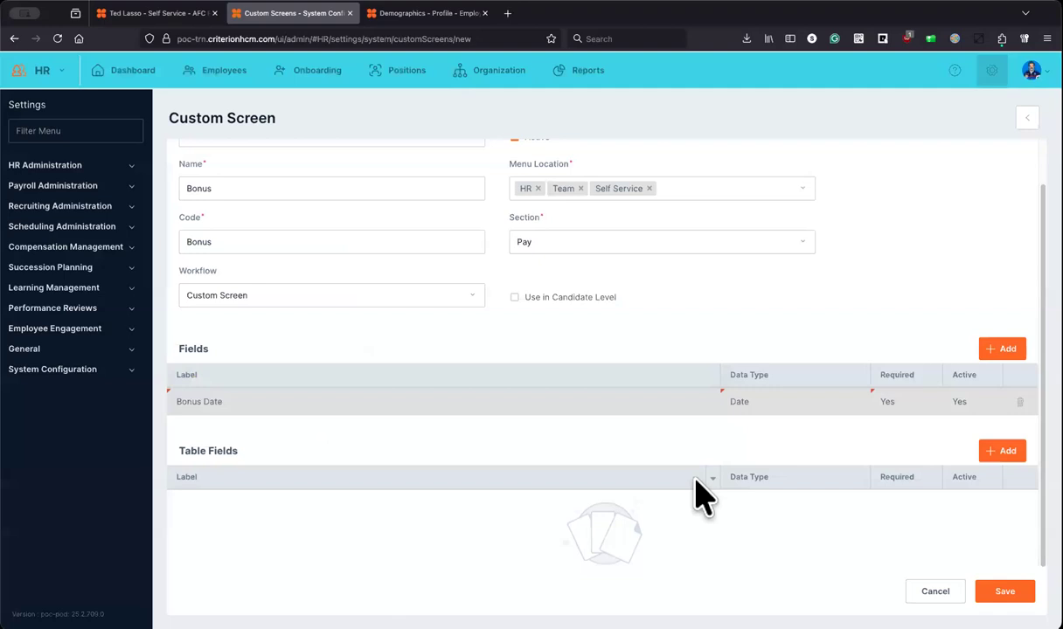
left_click(1005, 349)
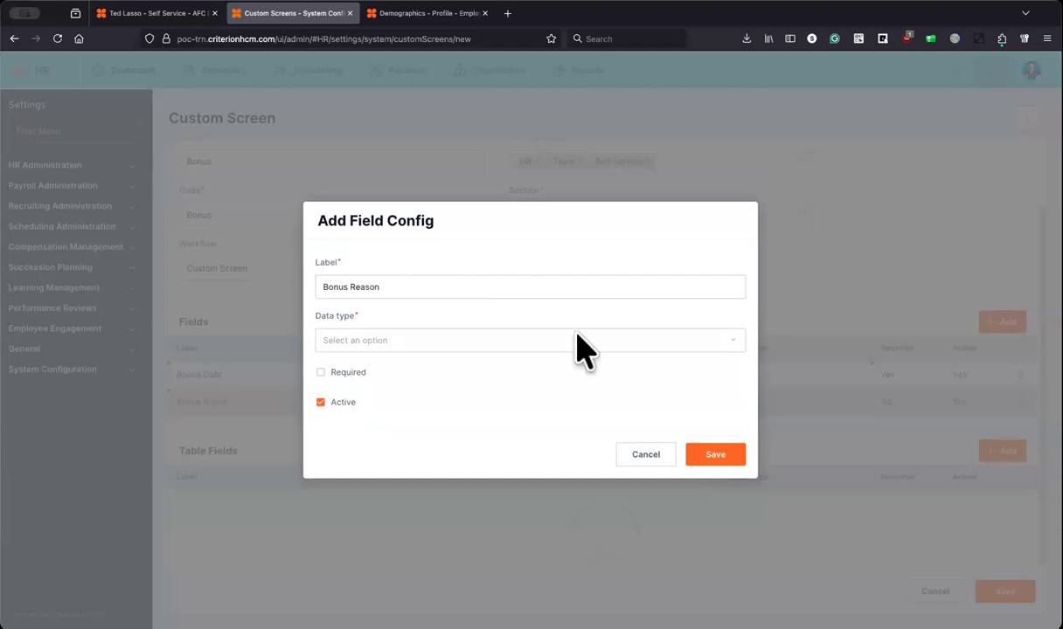
Step: Choose Standard as the Bonus Reason data type so the System Field choice appears
left_click(736, 341)
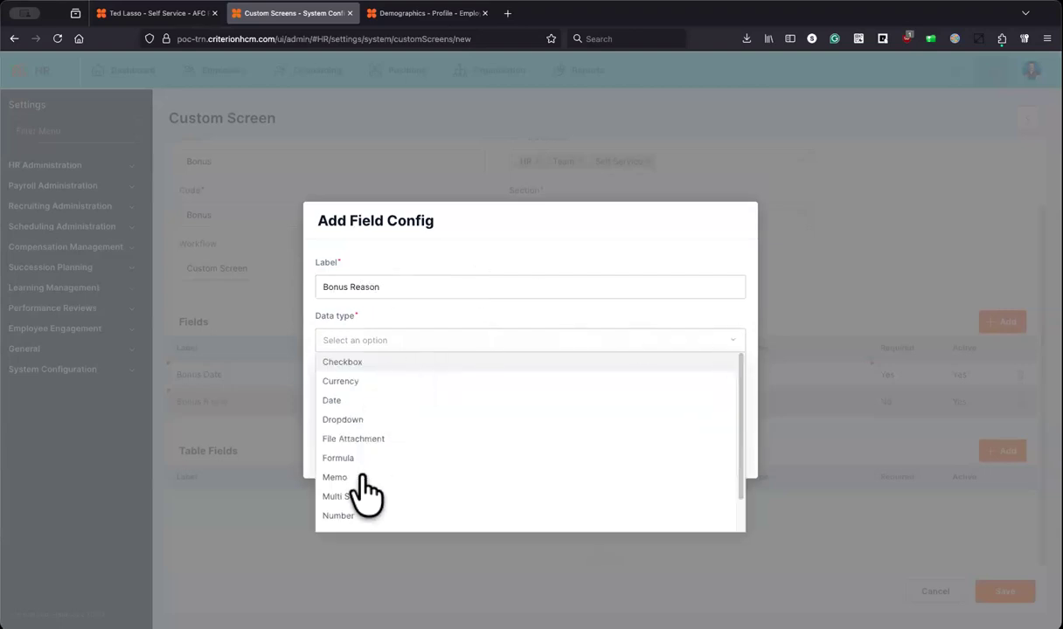
scroll(365, 505, "down", 2)
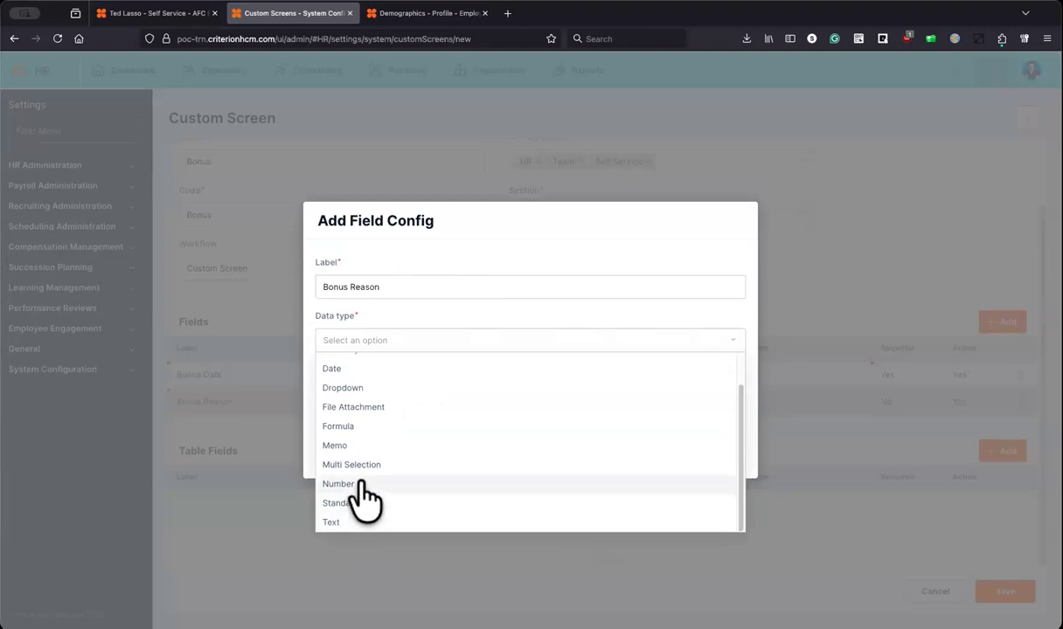
scroll(367, 455, "up", 2)
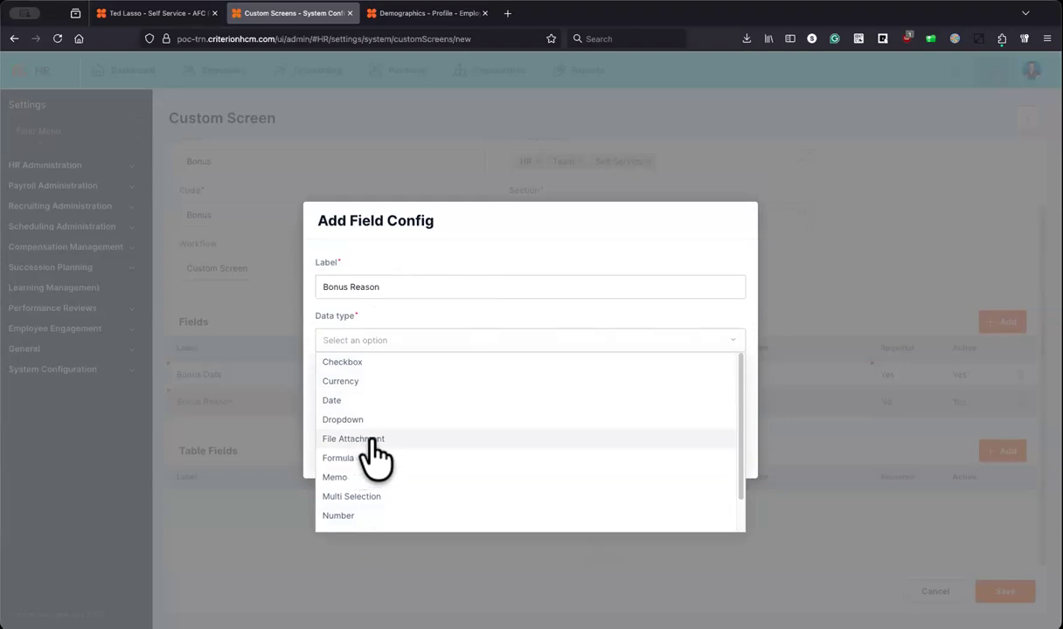
scroll(356, 447, "down", 2)
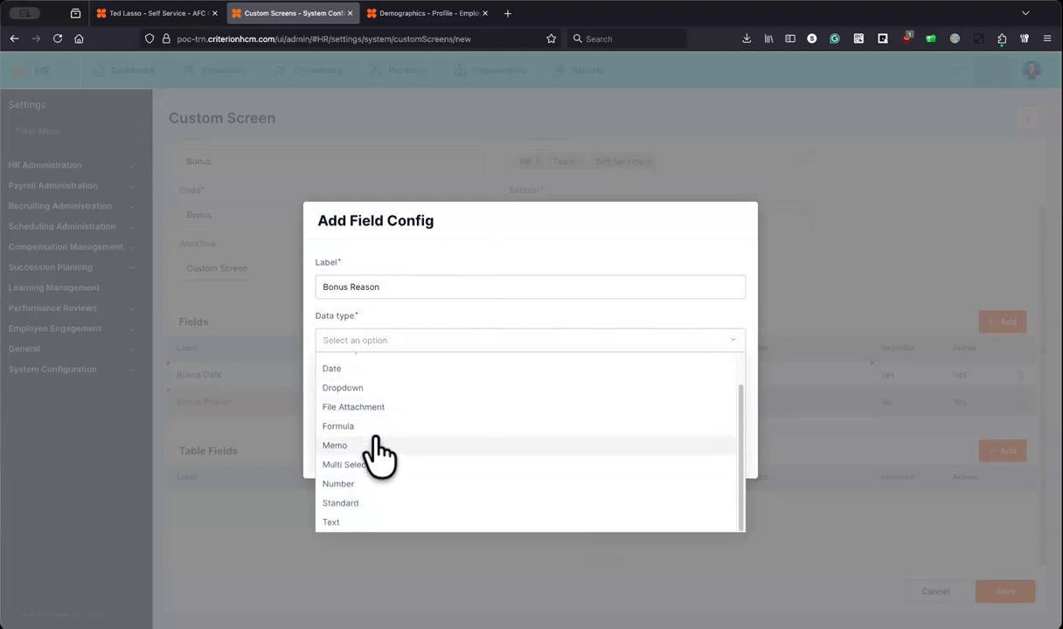
left_click(341, 503)
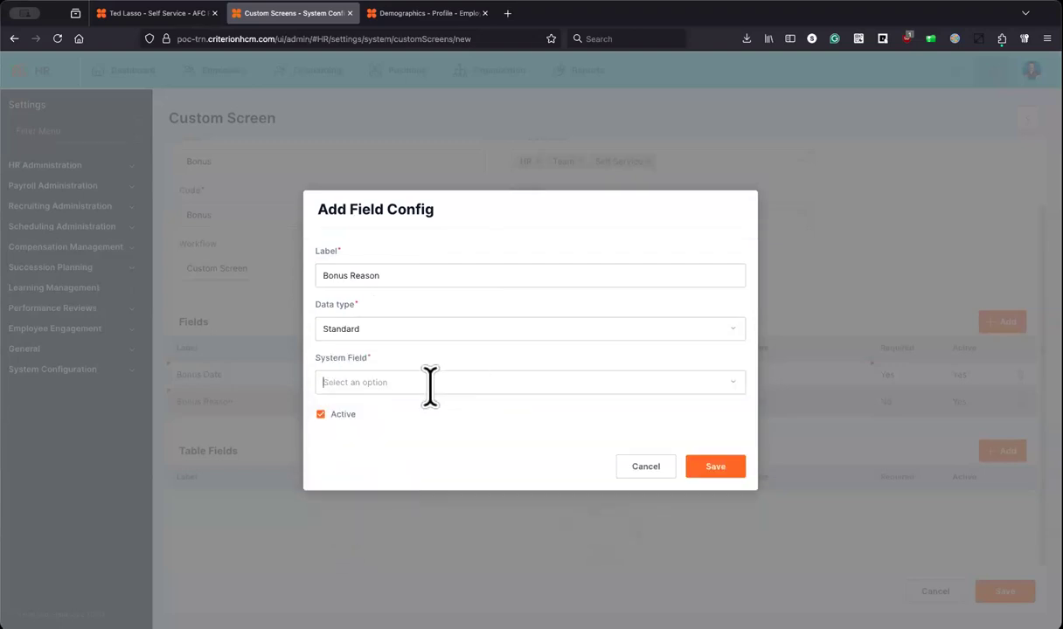
Step: Browse the system field list, then recheck the data type and keep Standard
left_click(429, 384)
scroll(429, 496, "down", 5)
scroll(429, 496, "down", 10)
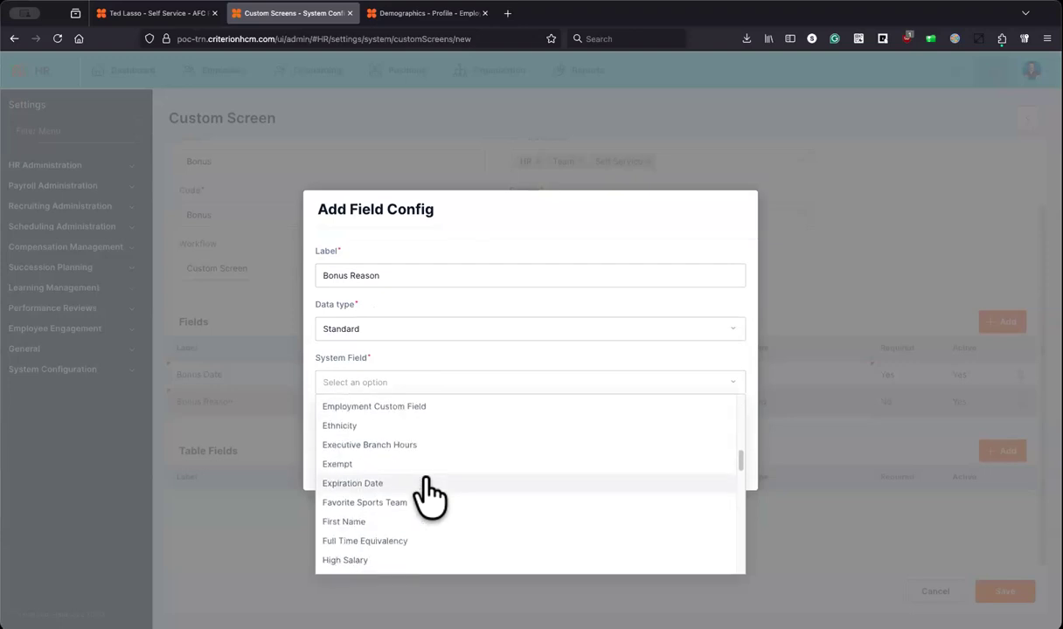
scroll(429, 495, "down", 8)
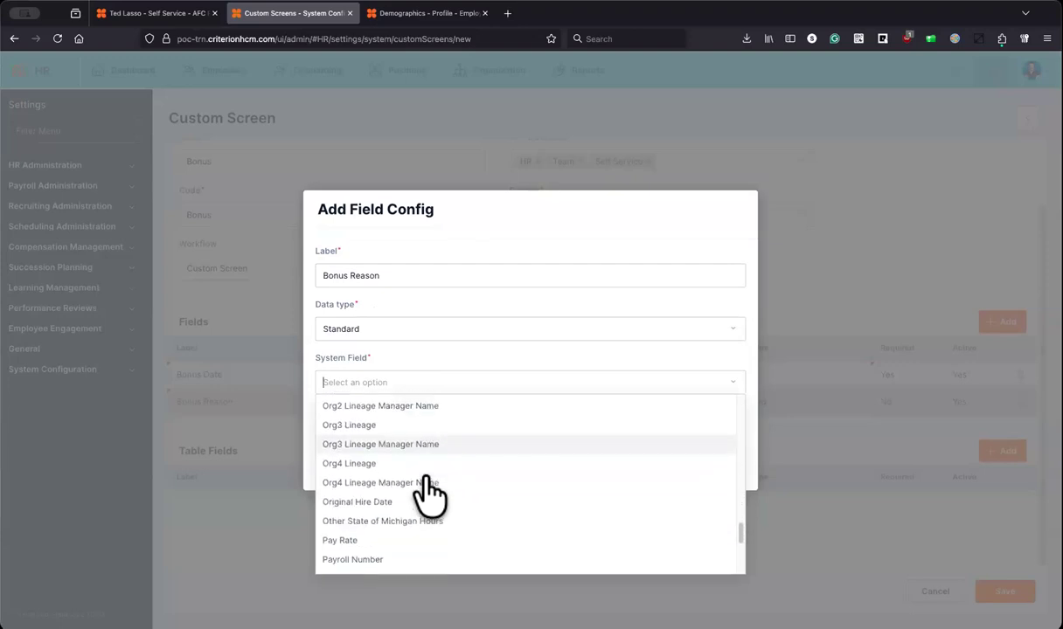
scroll(429, 494, "up", 10)
scroll(426, 498, "up", 15)
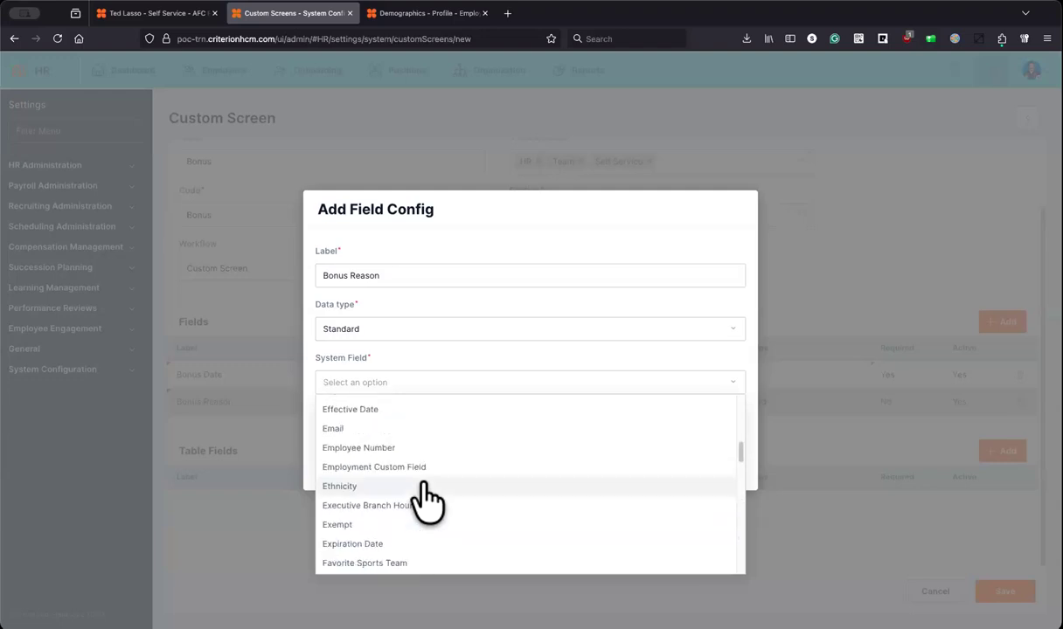
left_click(483, 306)
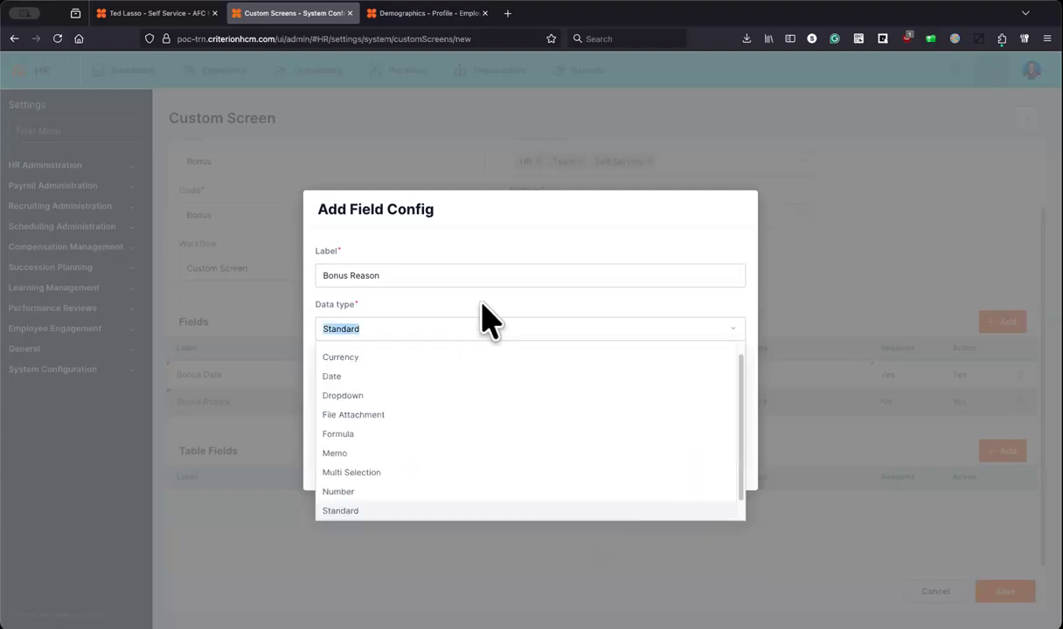
left_click(595, 229)
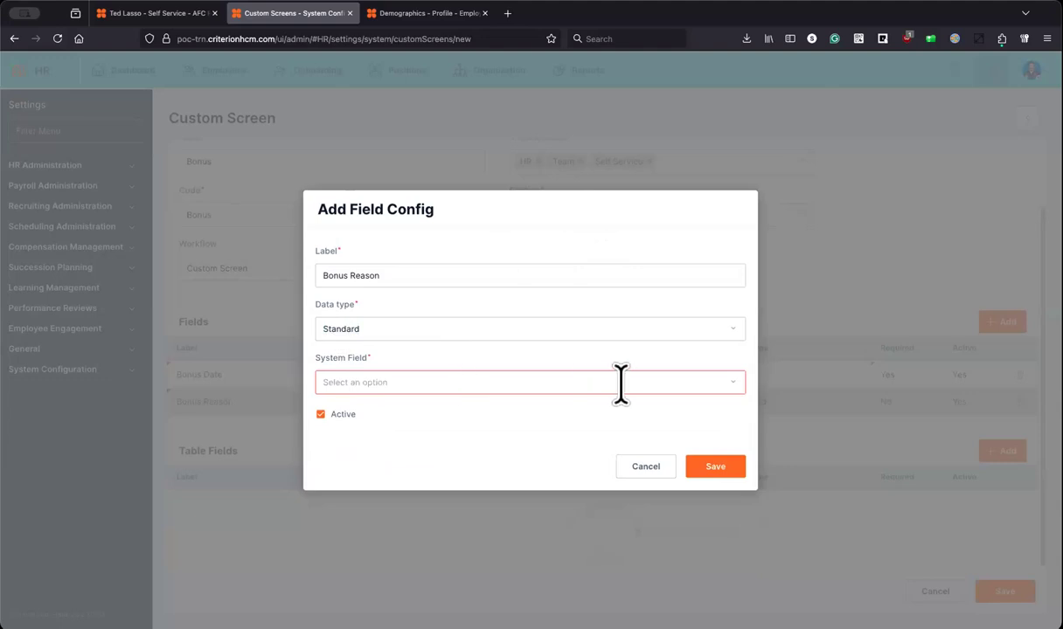
Step: Scroll through the system fields again and close the list without picking one
left_click(694, 382)
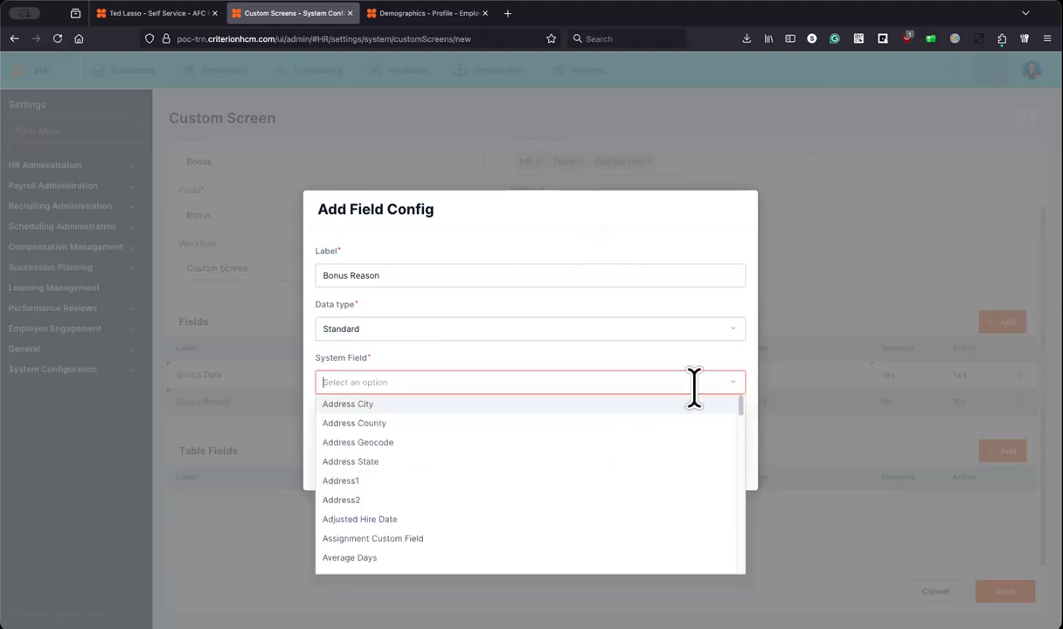
scroll(405, 444, "down", 5)
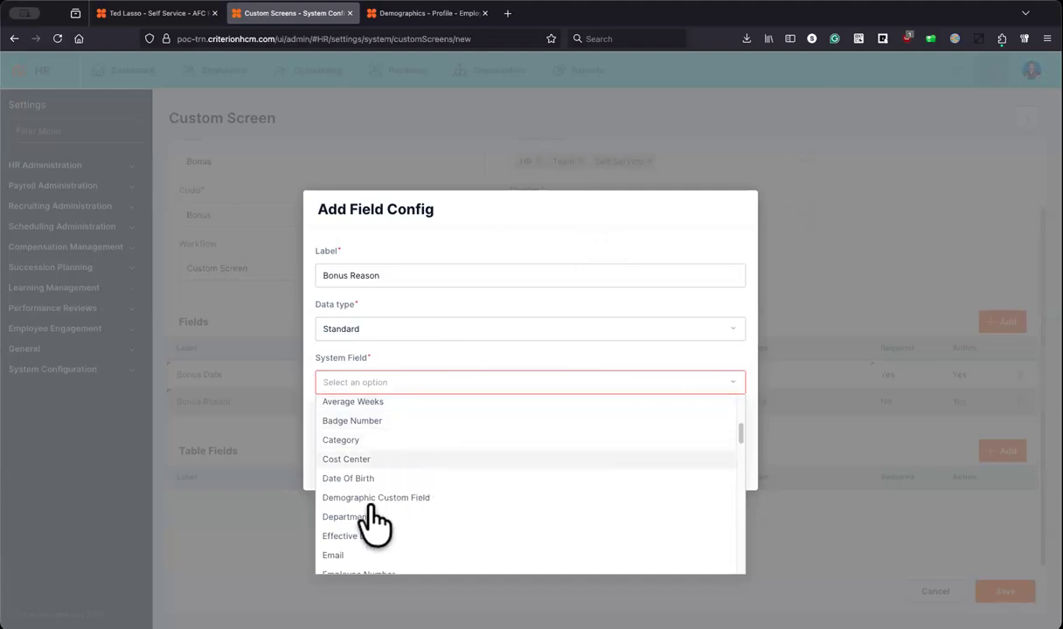
scroll(468, 515, "down", 1)
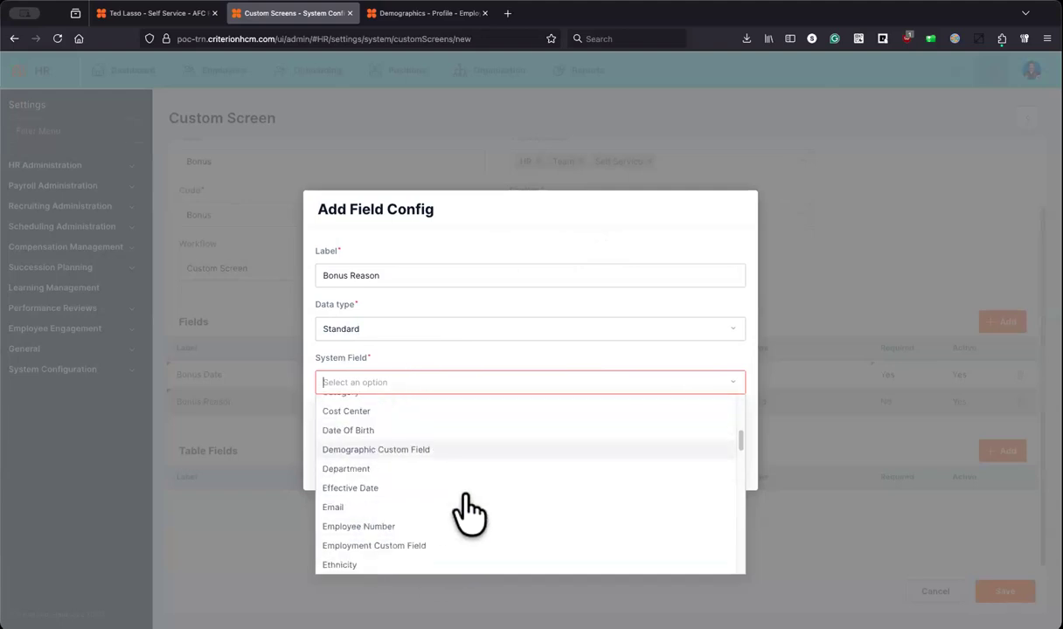
scroll(471, 512, "down", 2)
scroll(481, 485, "down", 1)
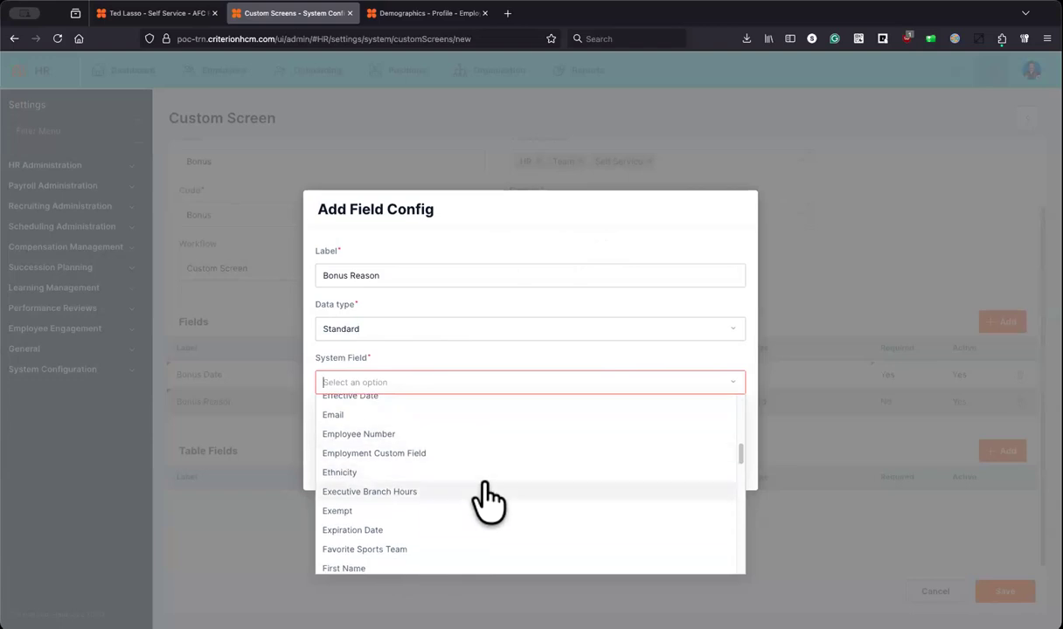
scroll(487, 499, "down", 2)
scroll(486, 491, "down", 2)
scroll(483, 490, "down", 2)
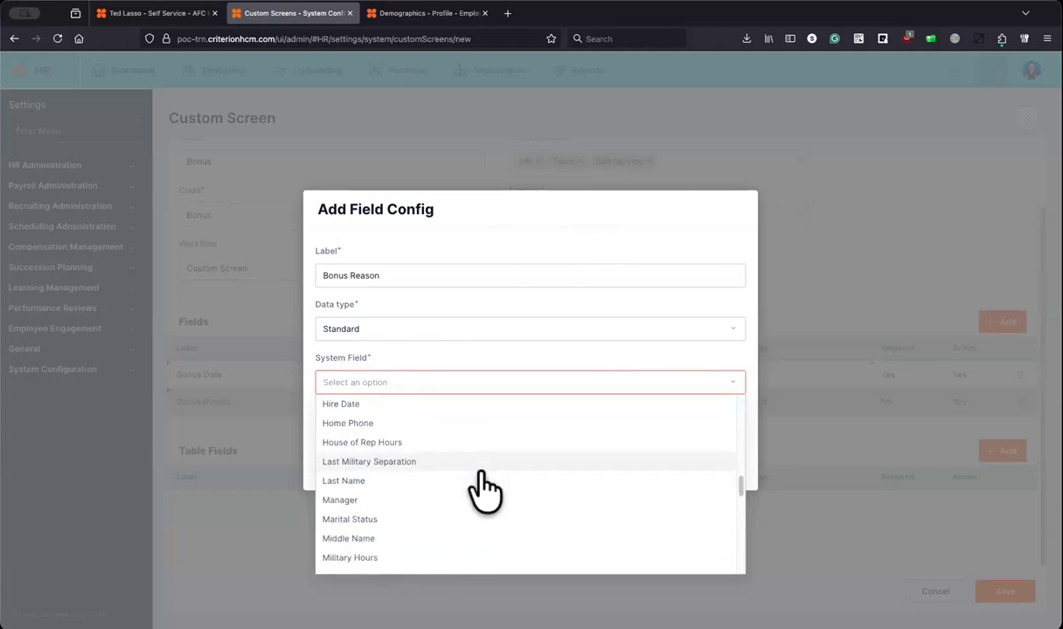
scroll(456, 462, "down", 5)
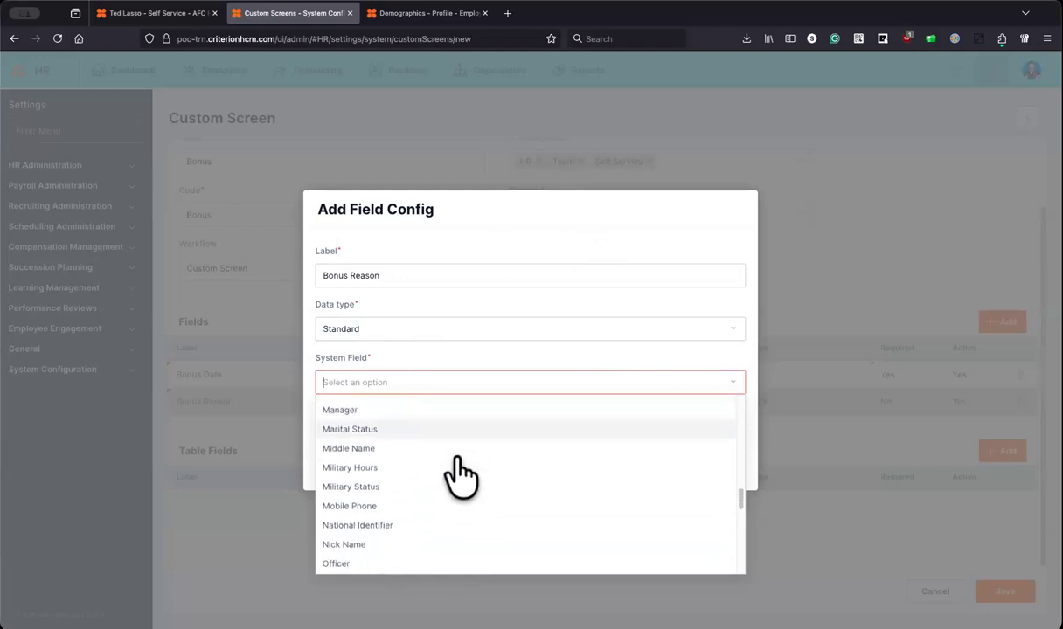
scroll(461, 477, "down", 2)
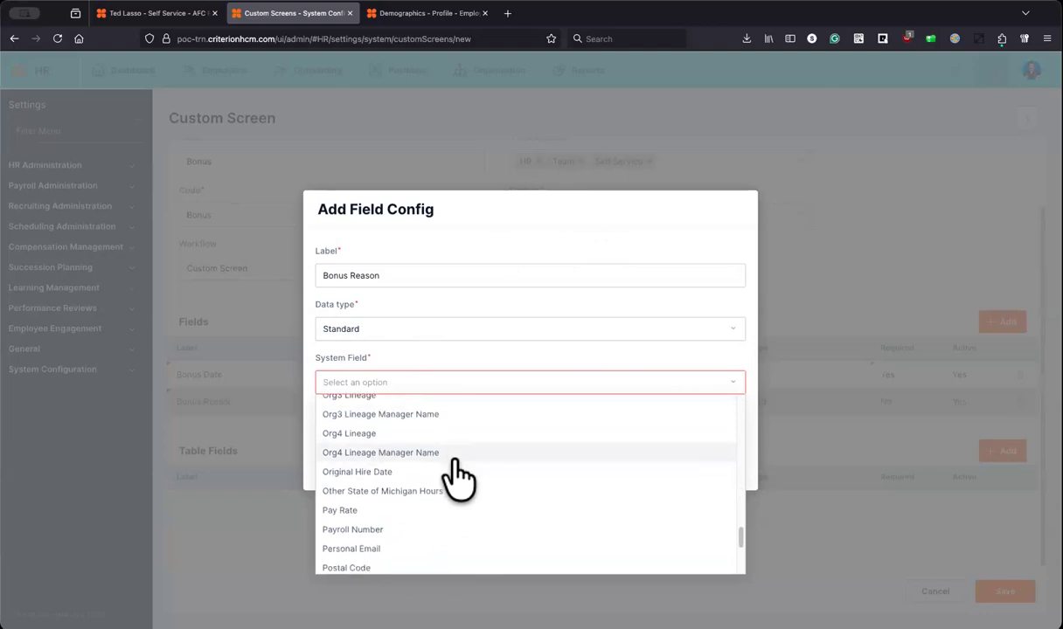
scroll(456, 476, "down", 2)
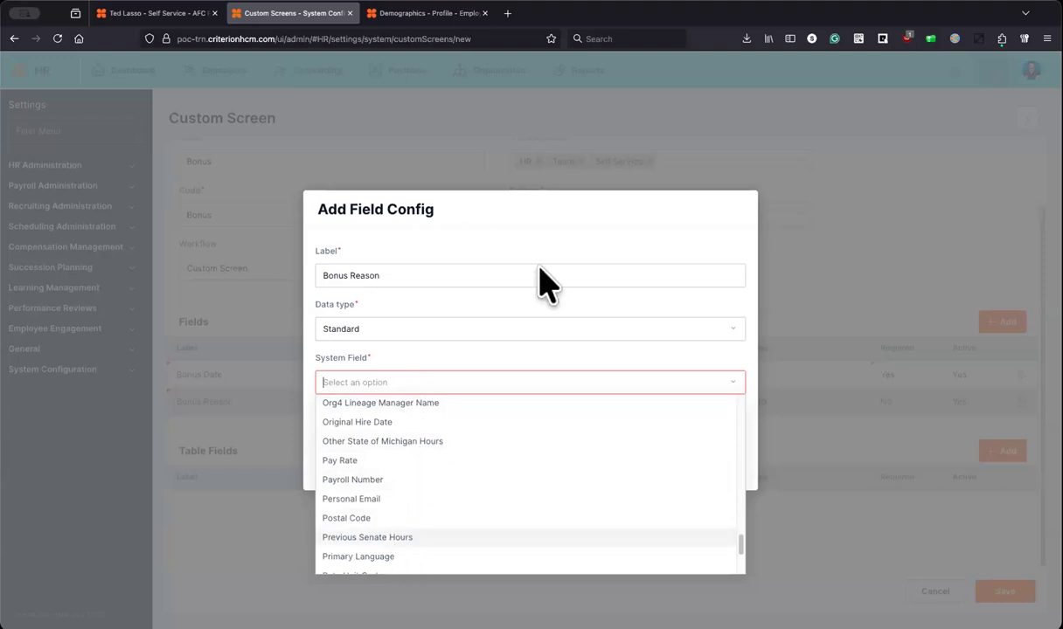
left_click(515, 221)
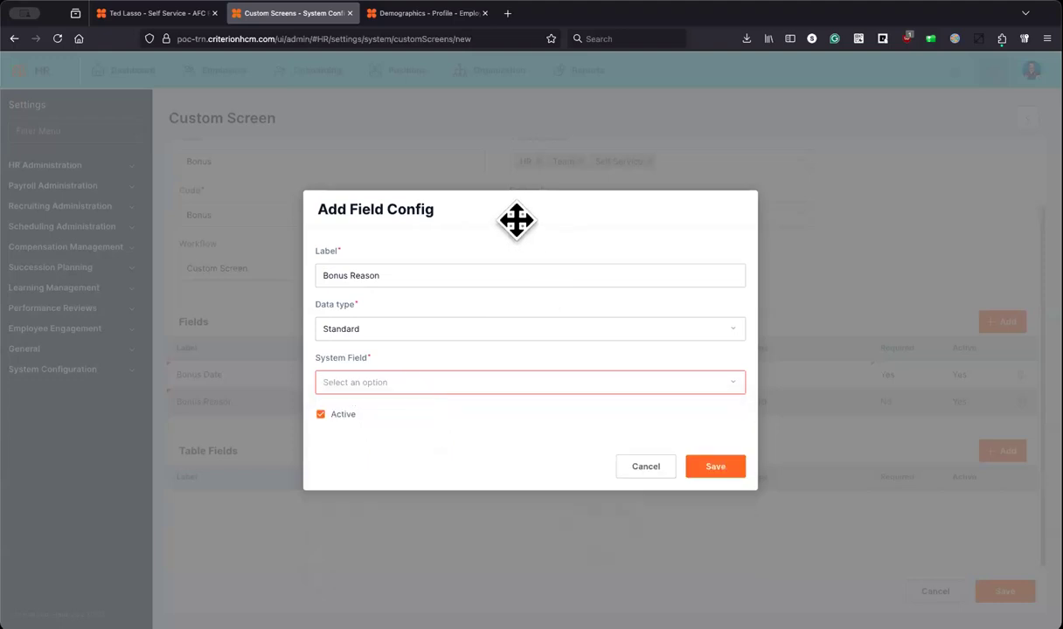
left_click(386, 323)
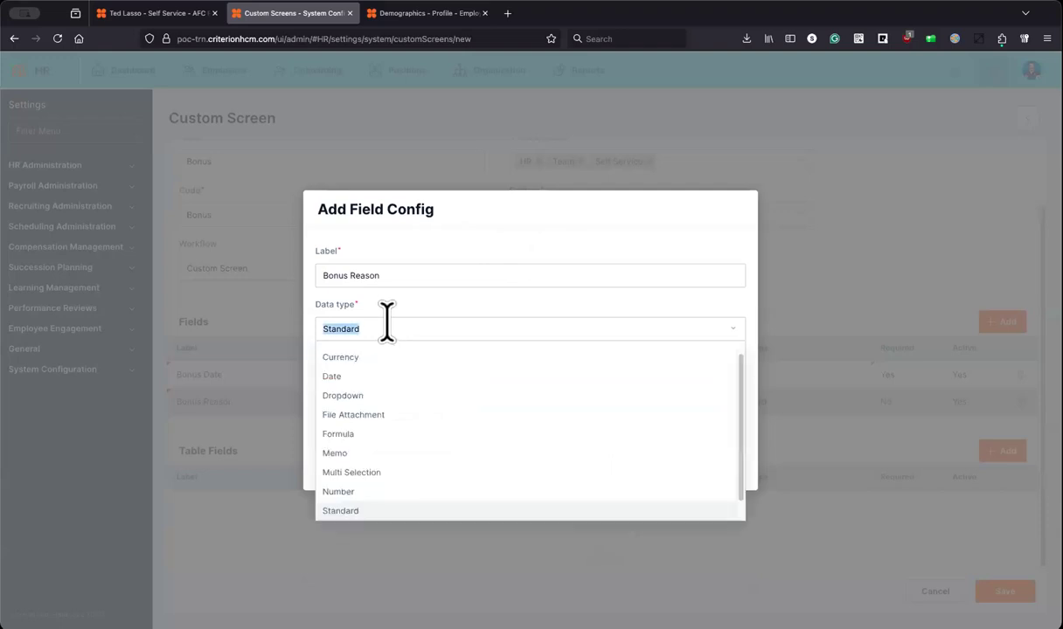
Step: Make Bonus Reason a required Text field, max length 200, with no format, and save it
scroll(367, 472, "down", 1)
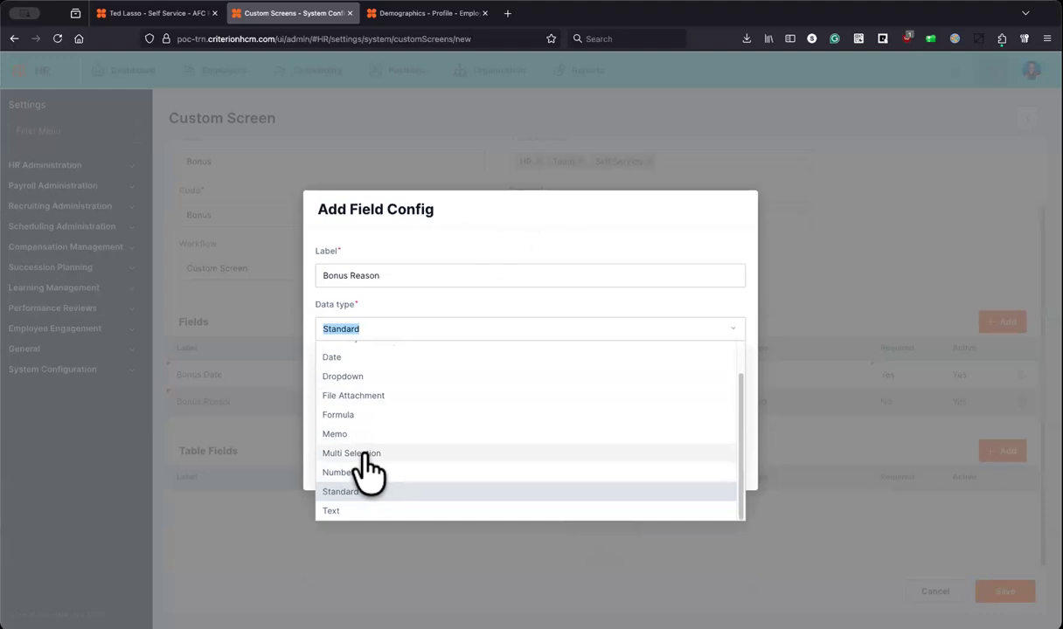
scroll(407, 426, "up", 1)
scroll(402, 454, "down", 1)
left_click(365, 514)
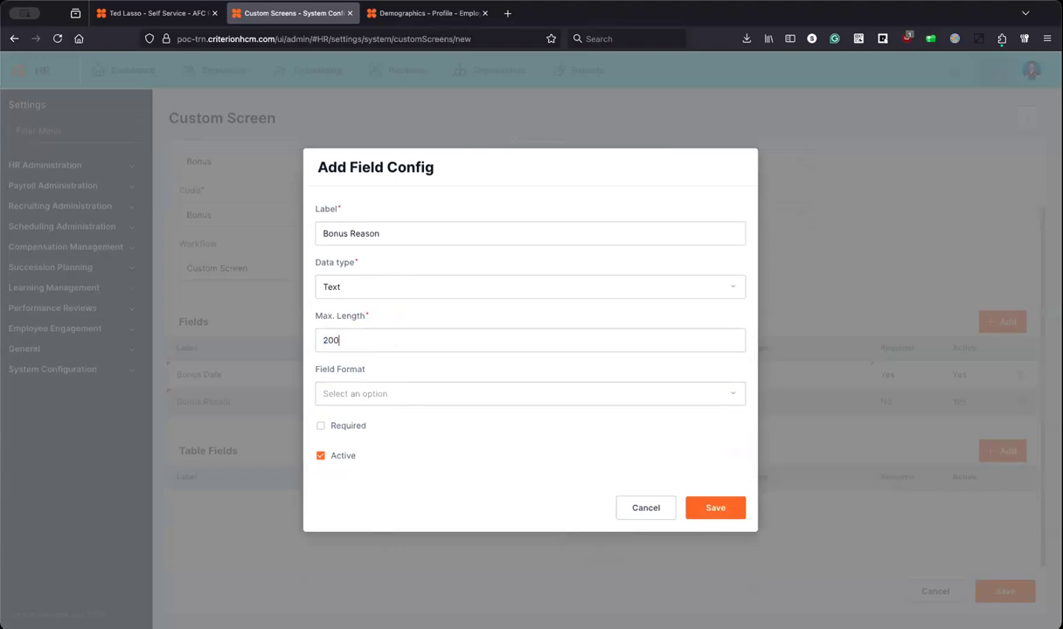
left_click(454, 387)
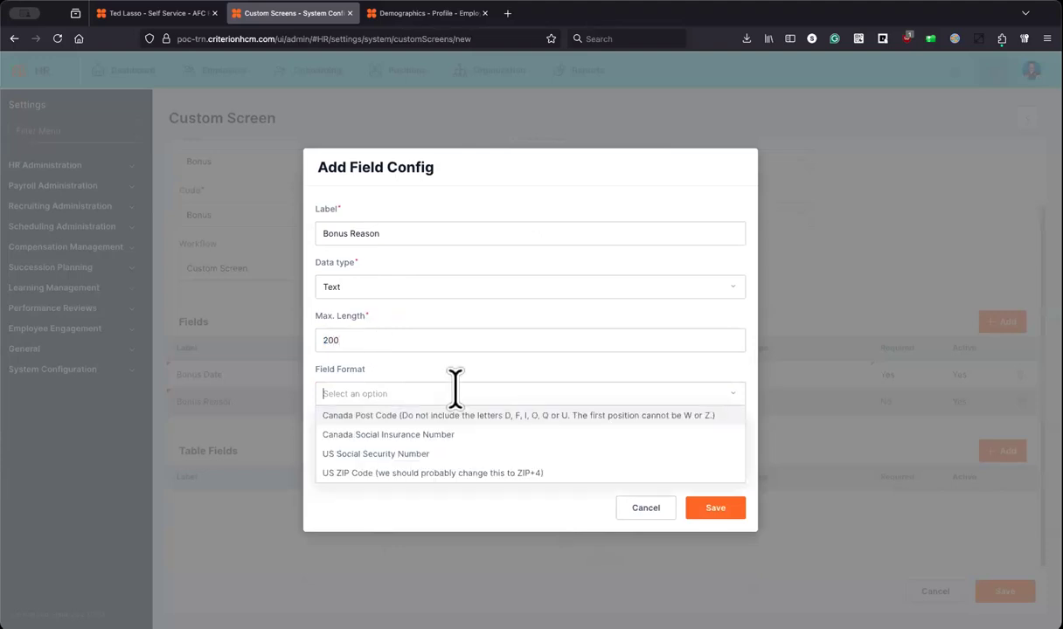
left_click(437, 489)
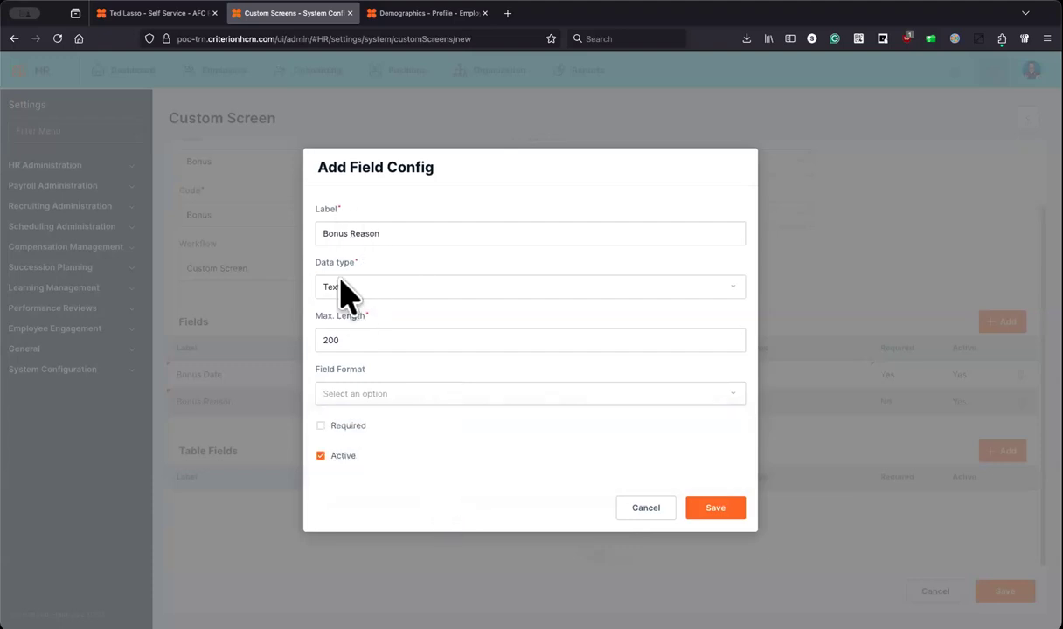
left_click(347, 426)
left_click(713, 512)
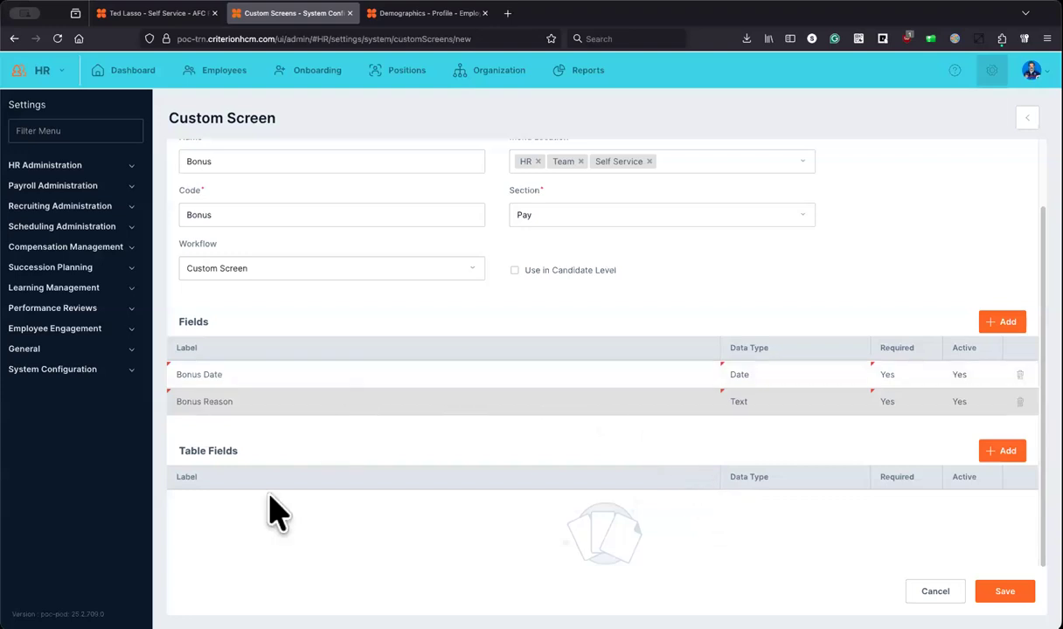
left_click(1005, 451)
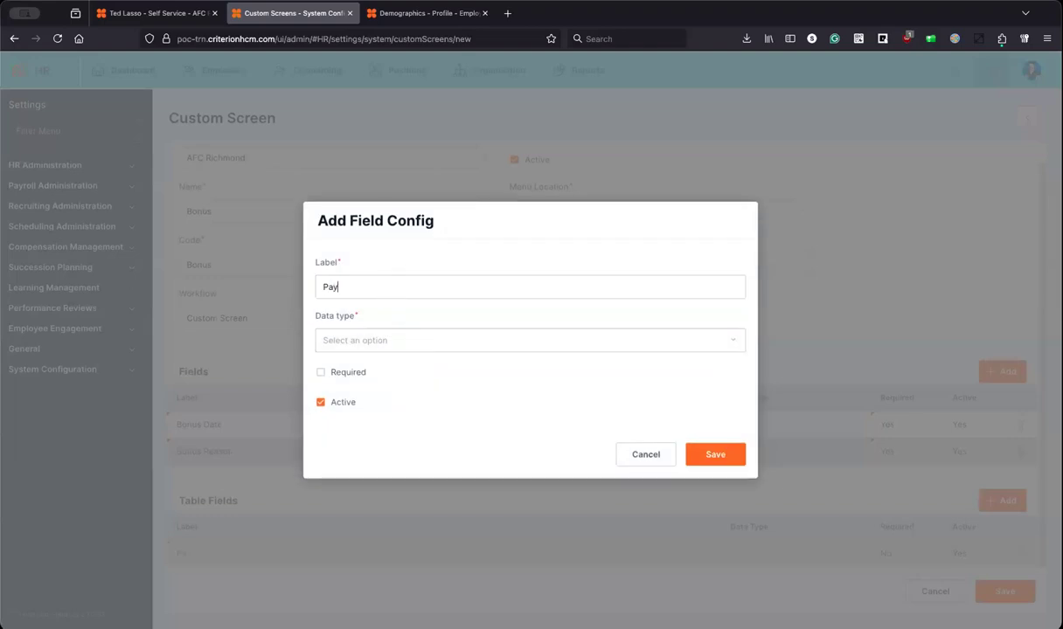
Step: Give the Pay Date table field the Date data type and save it
key("Tab")
type("d")
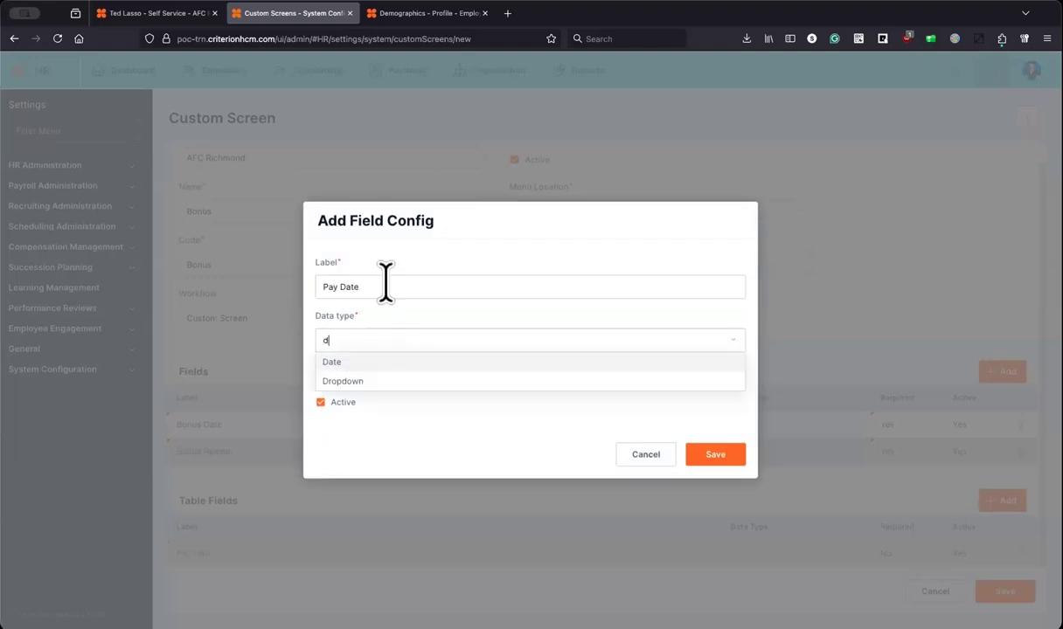
left_click(336, 358)
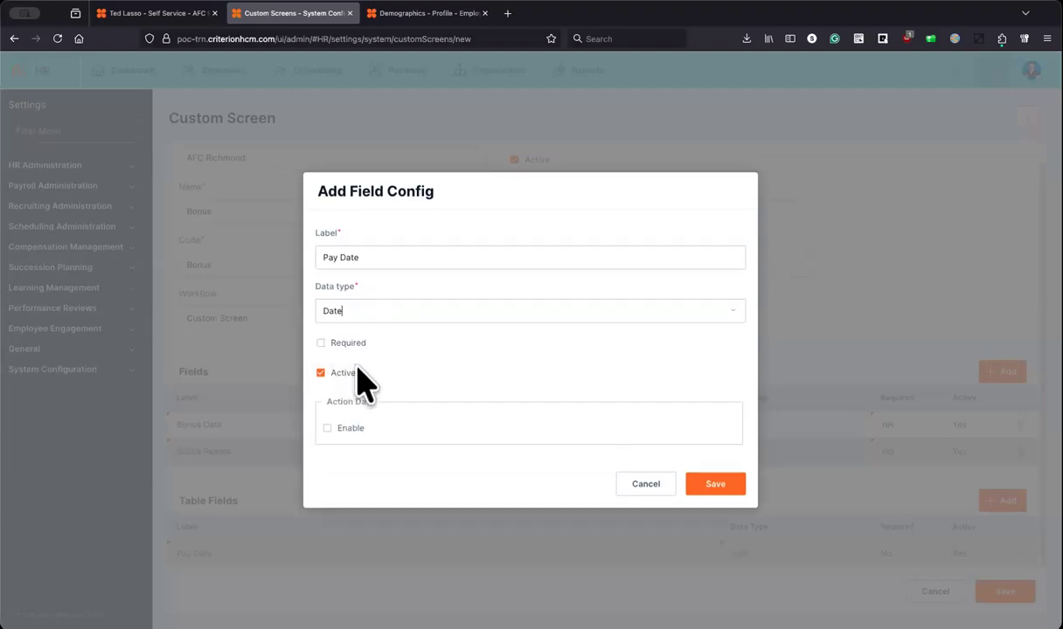
left_click(716, 486)
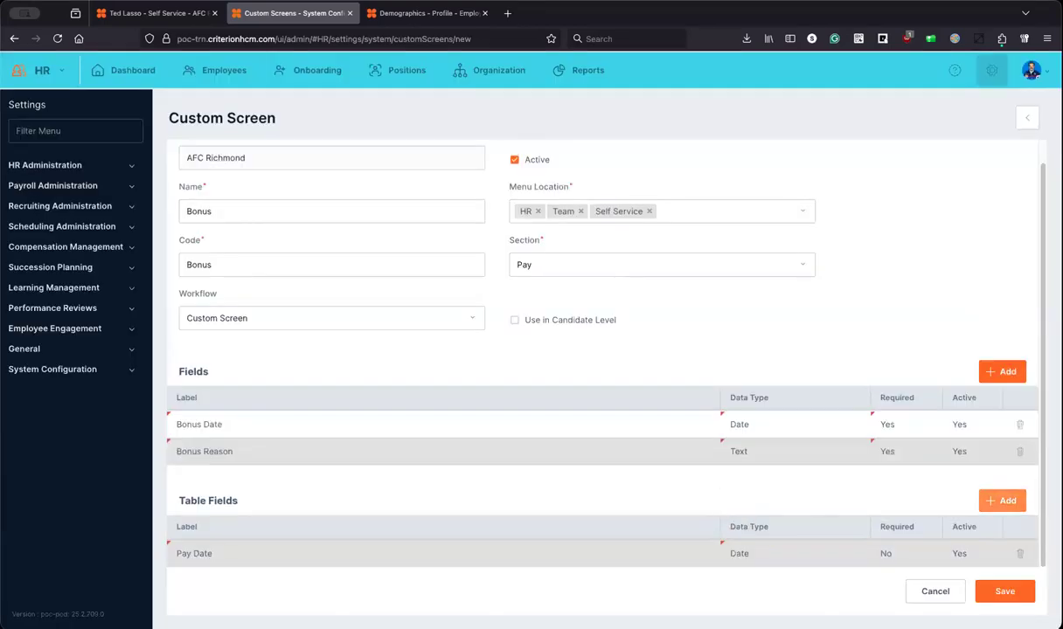
Step: Add an Employee Notified table field with the Checkbox data type and save it
left_click(1000, 502)
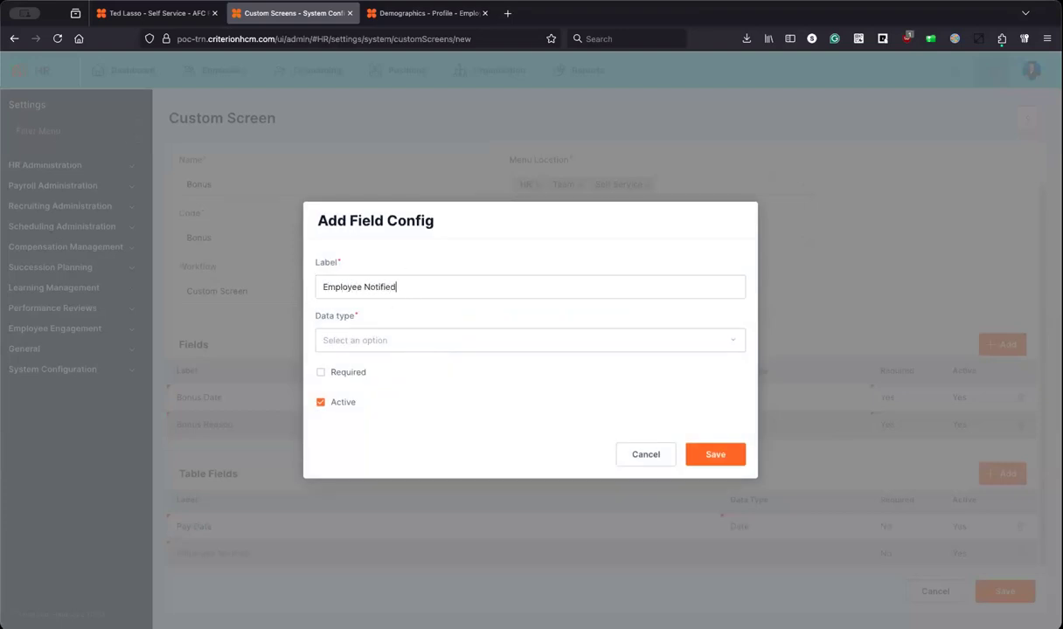
left_click(389, 334)
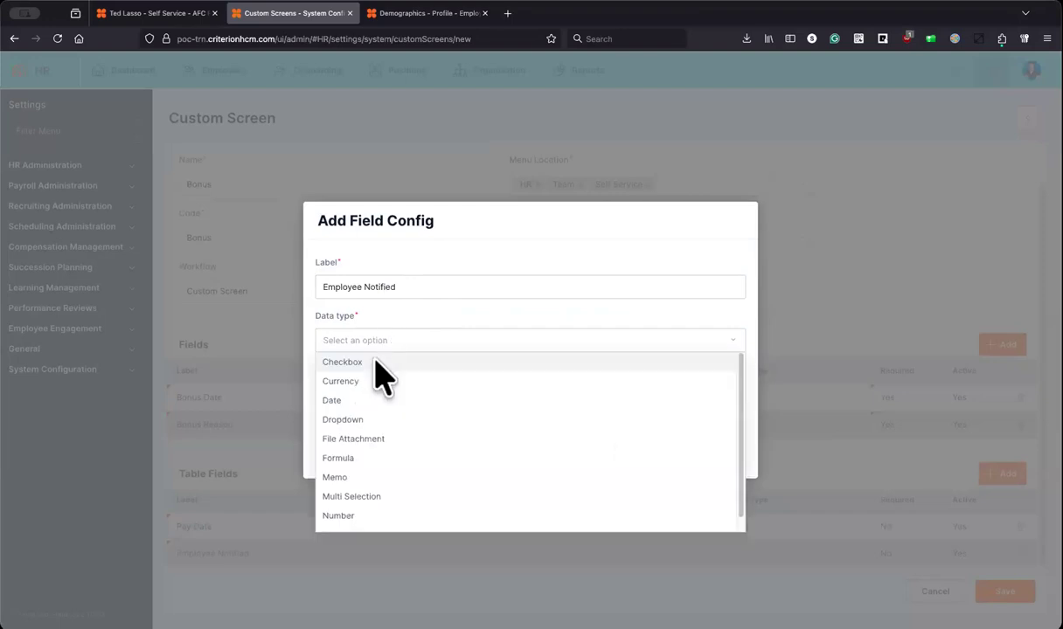
left_click(377, 362)
left_click(710, 453)
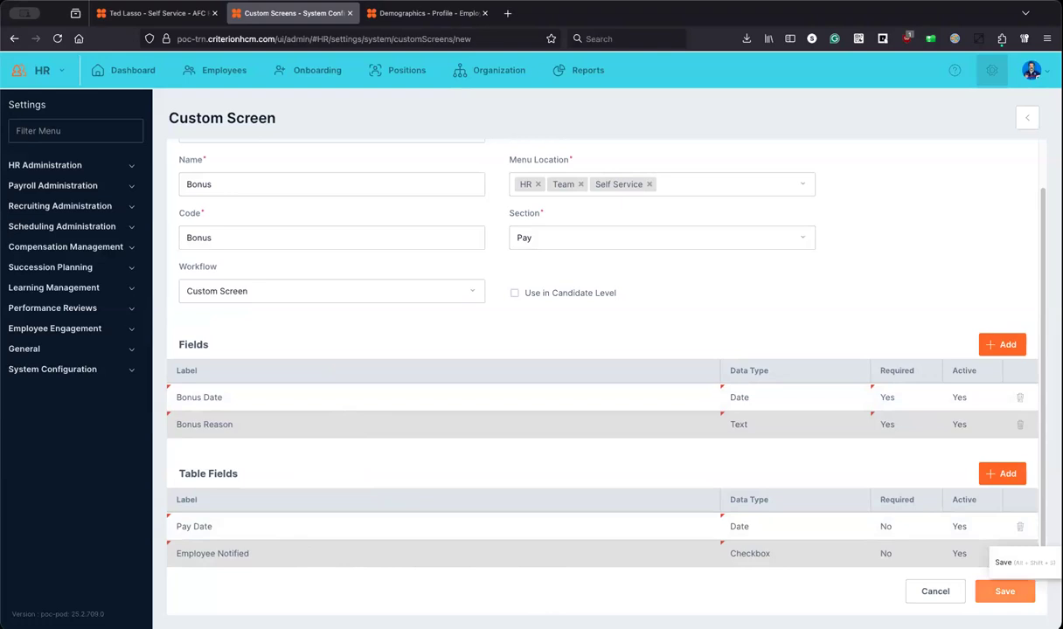
Step: Save the Bonus custom screen, then publish it and confirm with Yes
left_click(1005, 591)
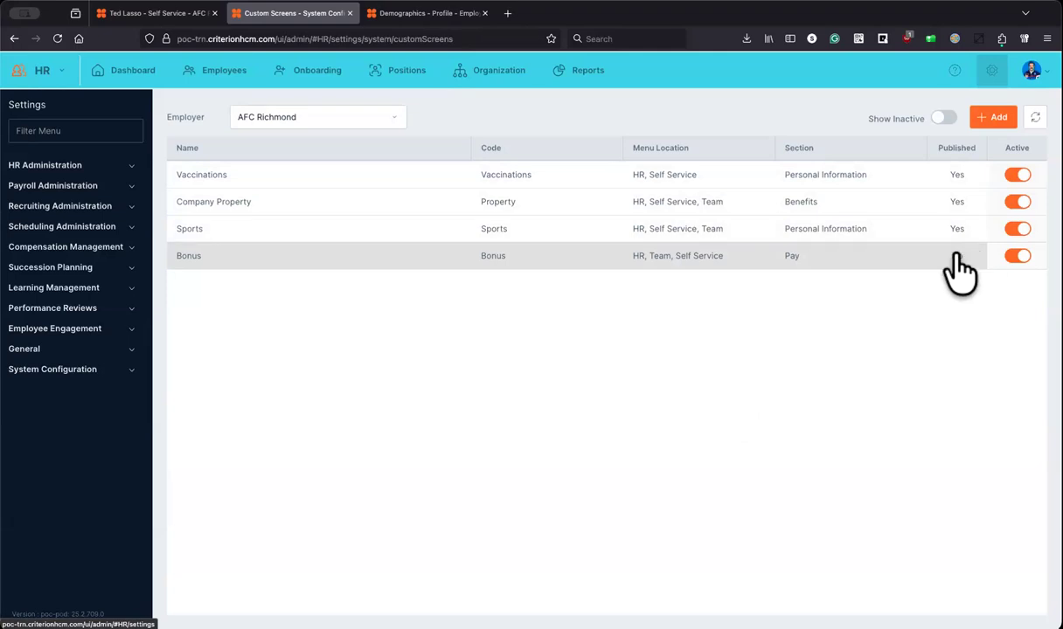
left_click(891, 255)
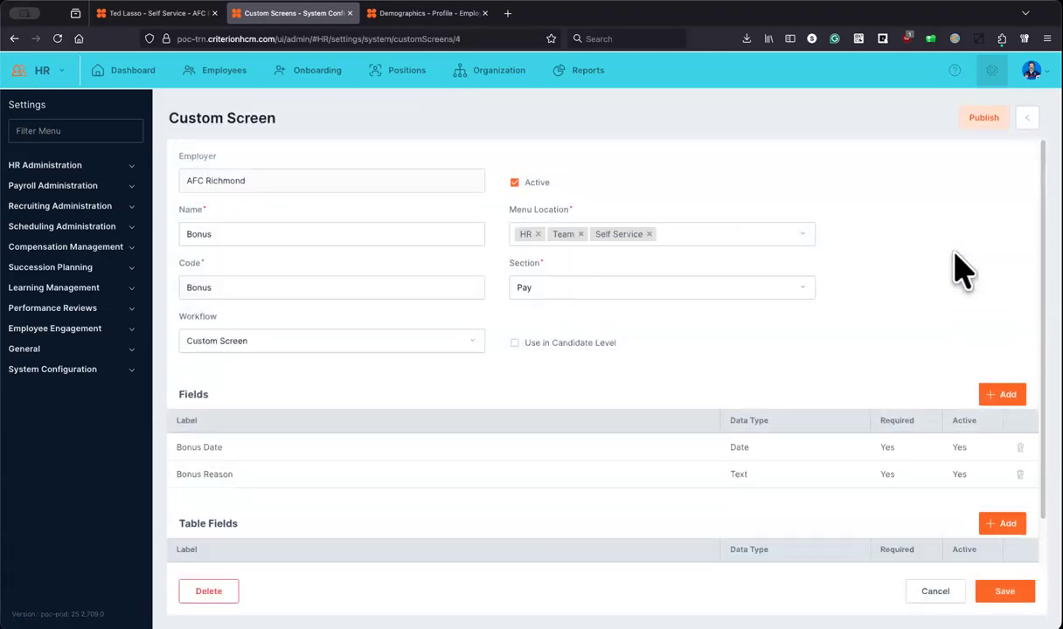
left_click(982, 120)
left_click(543, 388)
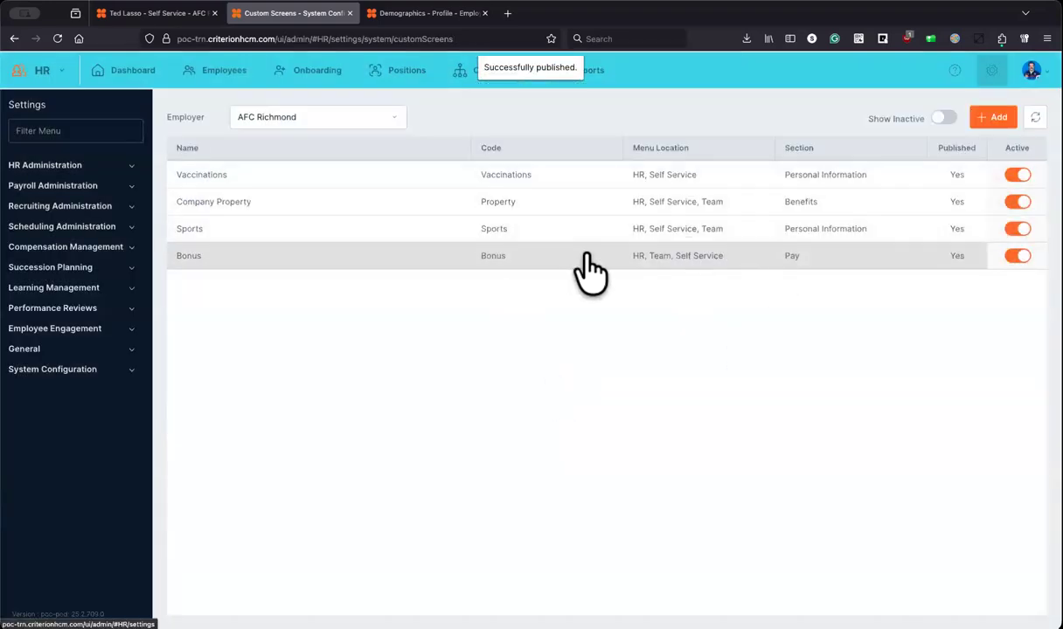
left_click(428, 15)
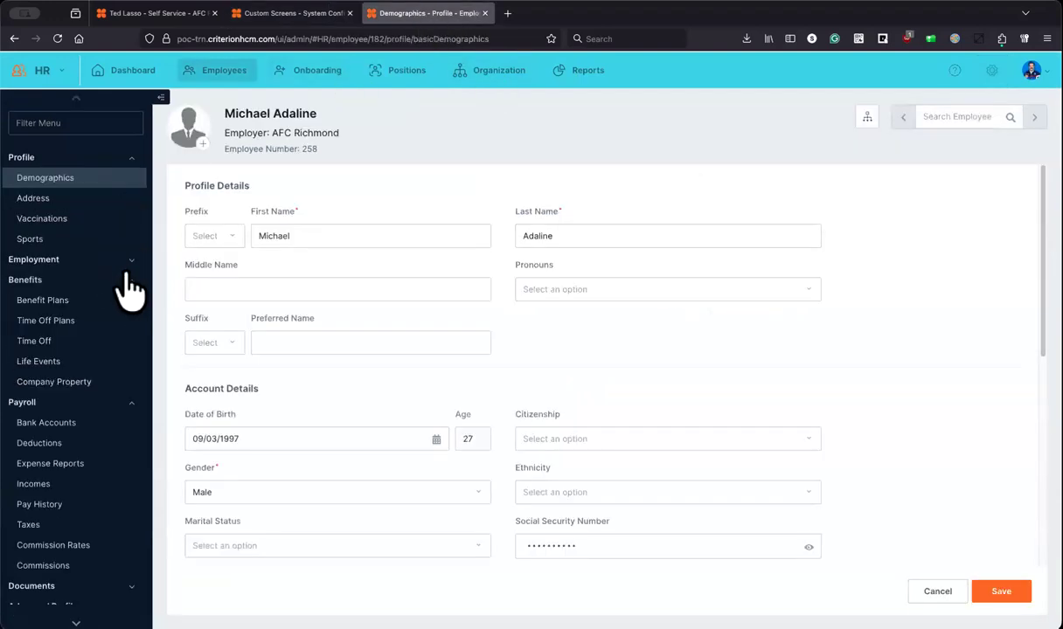
Step: Reload the employee profile, open Payroll > Bonus, and start a new bonus record
left_click(58, 39)
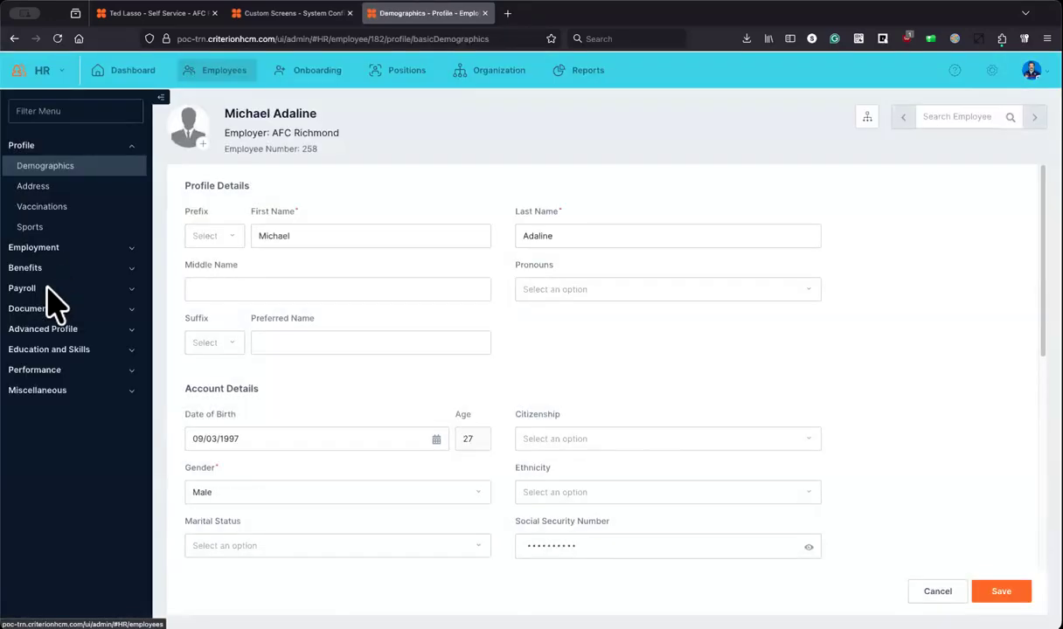
left_click(47, 290)
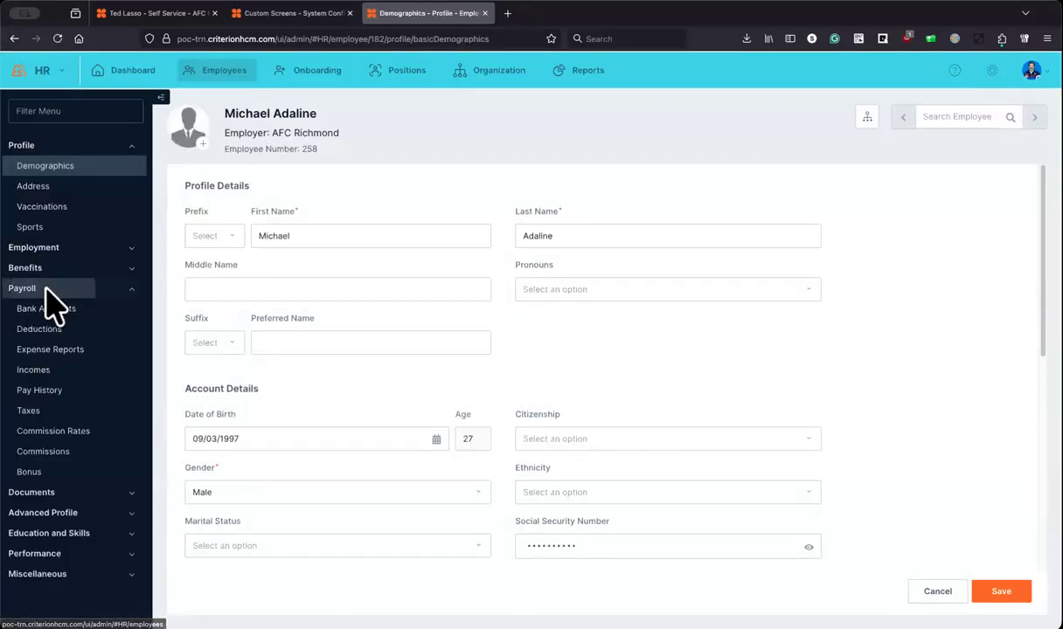
left_click(46, 474)
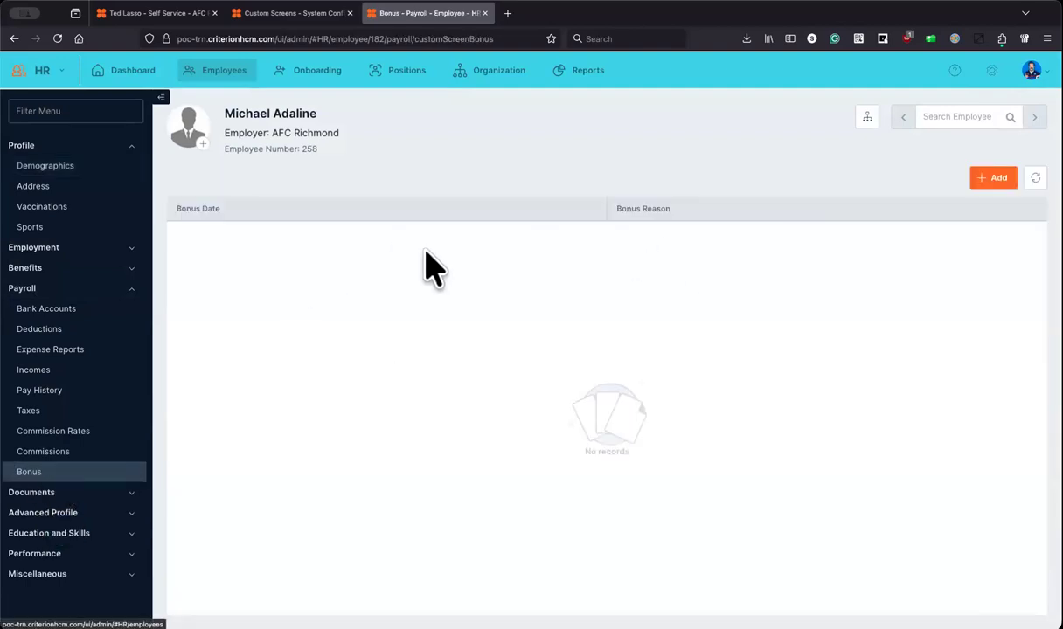
left_click(279, 14)
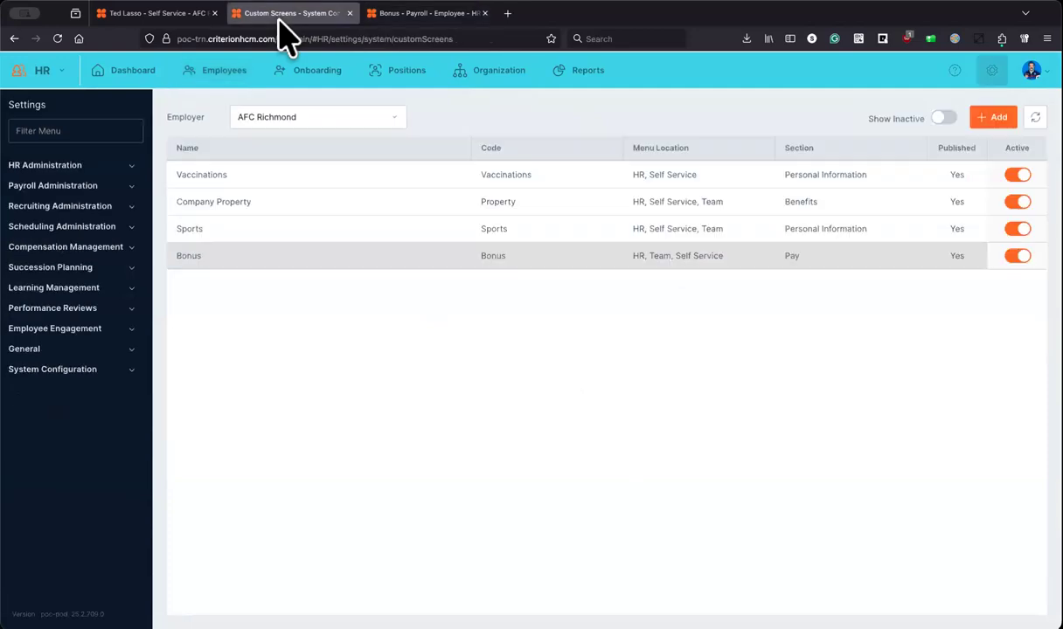
left_click(249, 271)
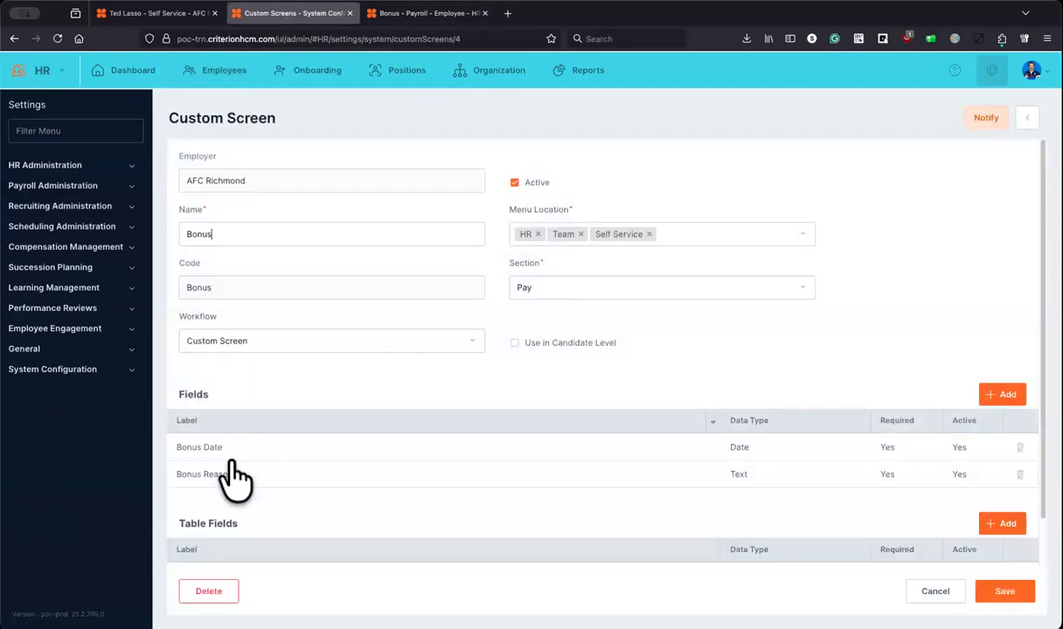
left_click(428, 14)
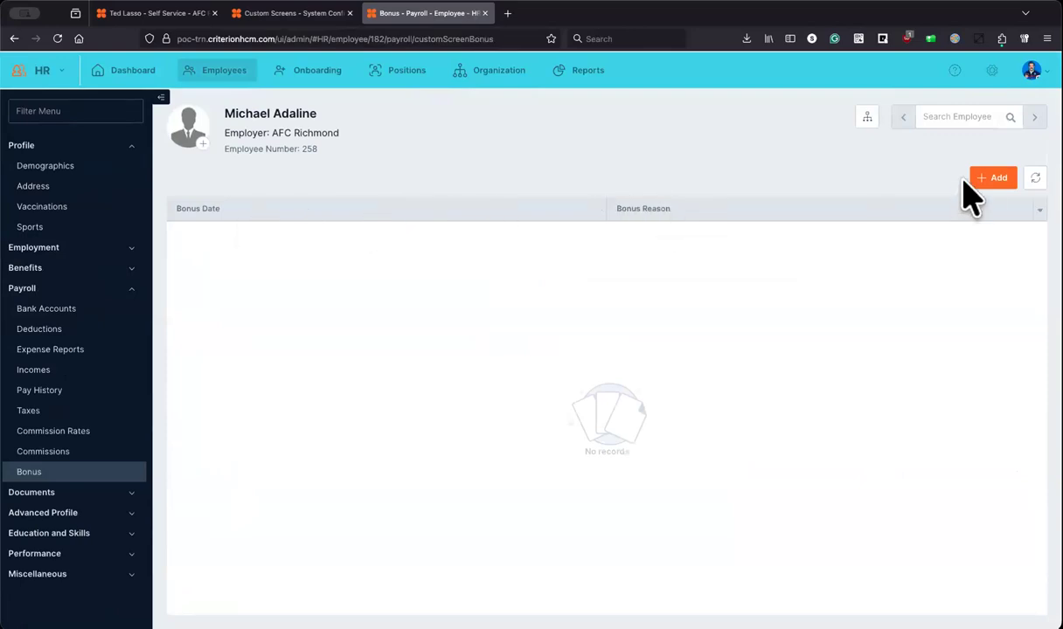
left_click(993, 178)
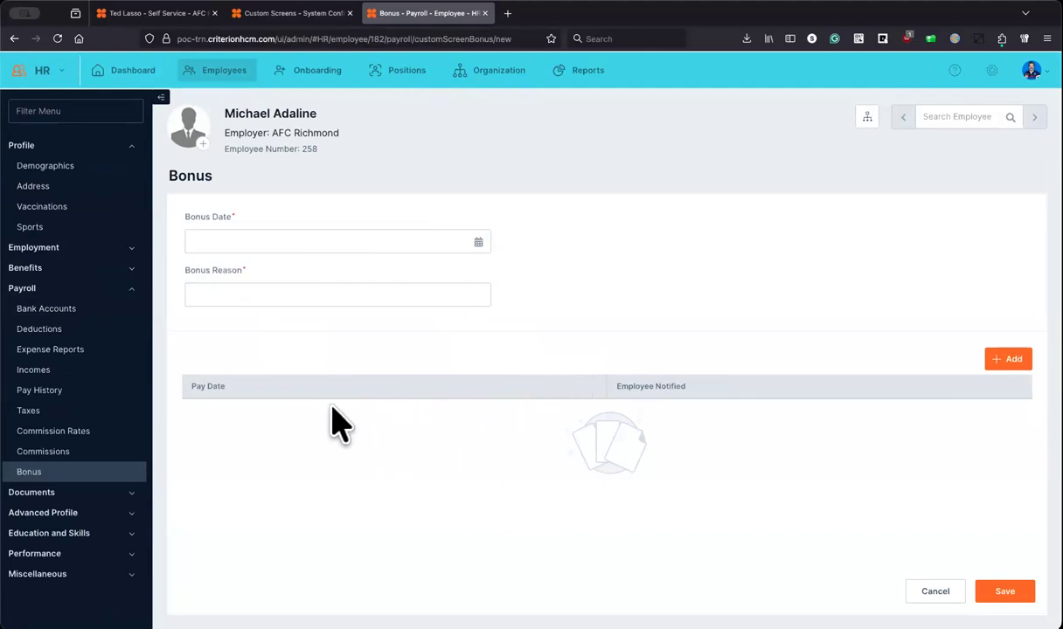
Step: Set bonus date 07/17/2025, add a notified 07/25/2025 pay date entry, and save the record
left_click(480, 243)
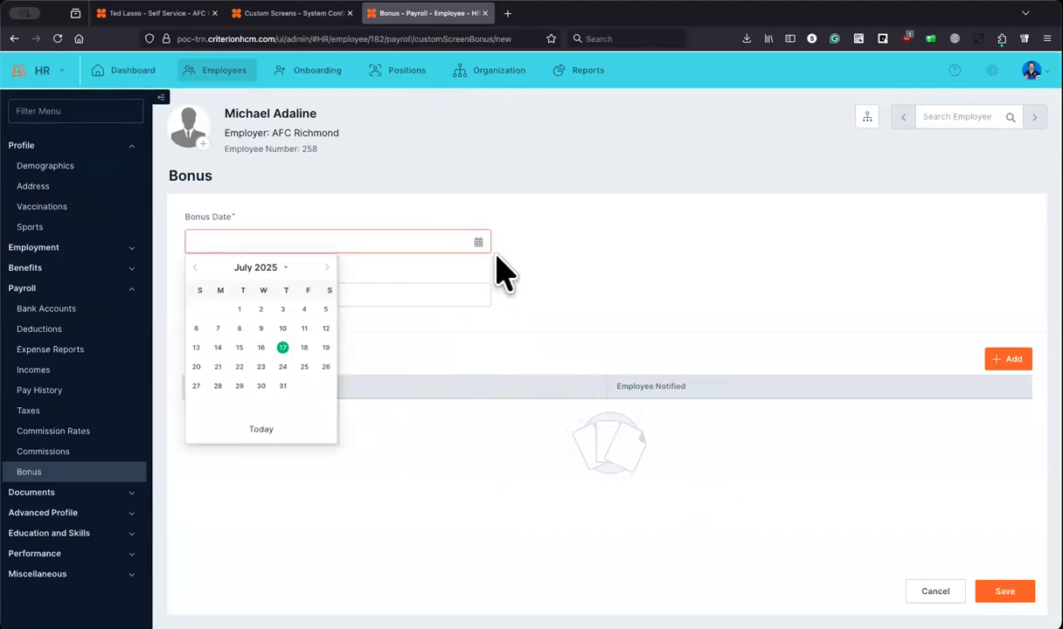
left_click(282, 348)
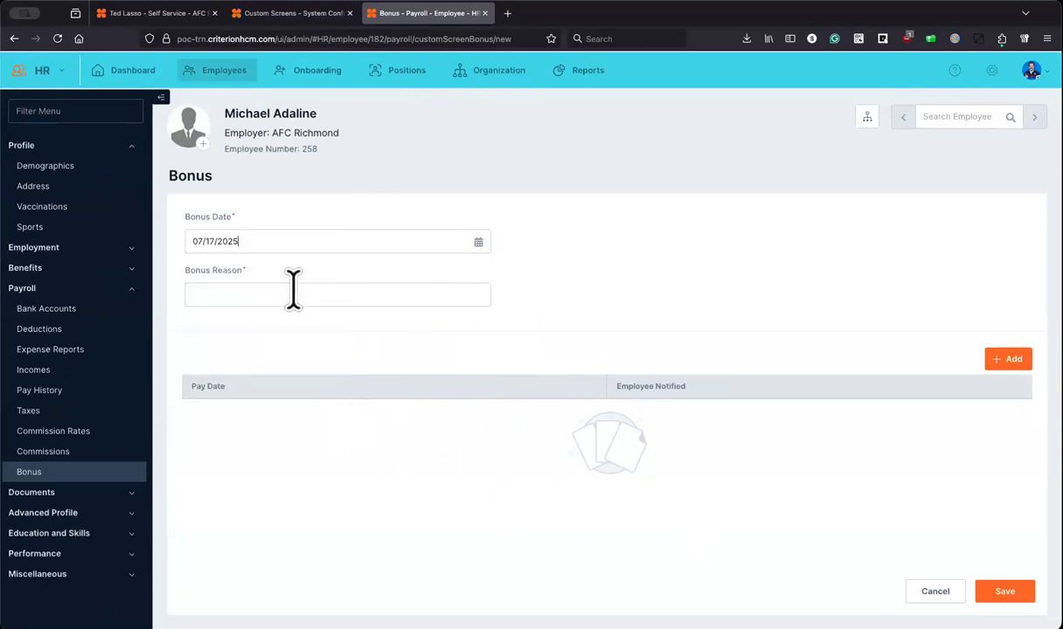
left_click(1005, 358)
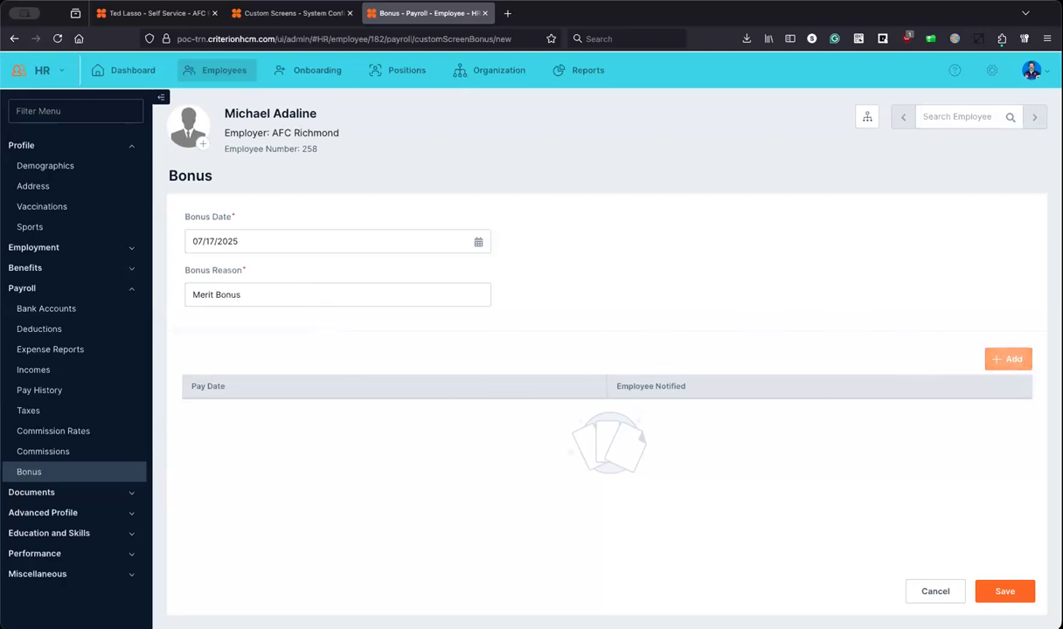
left_click(479, 242)
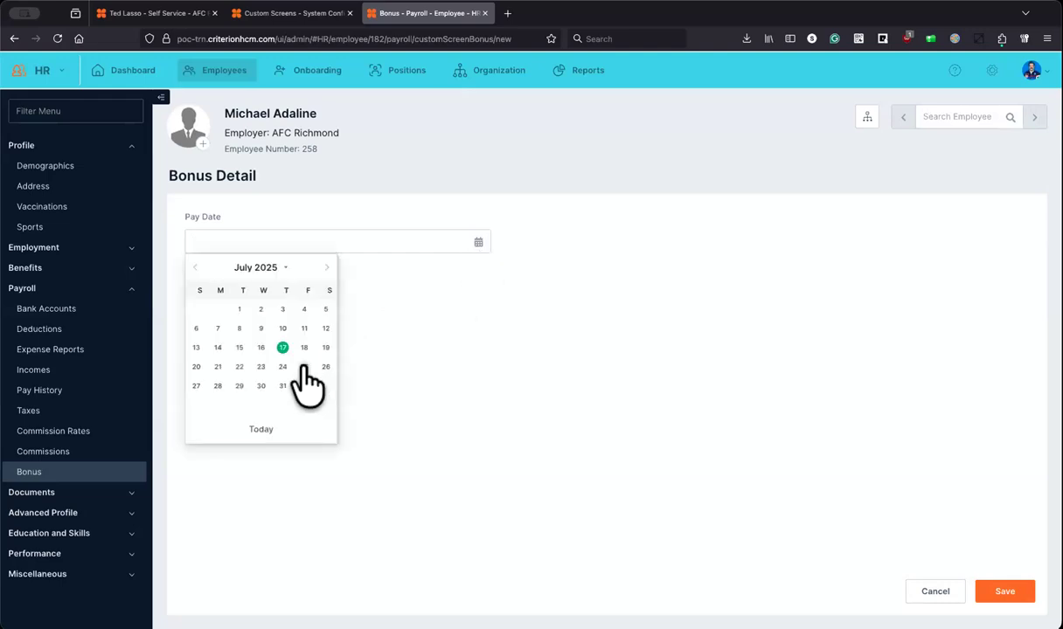
left_click(304, 365)
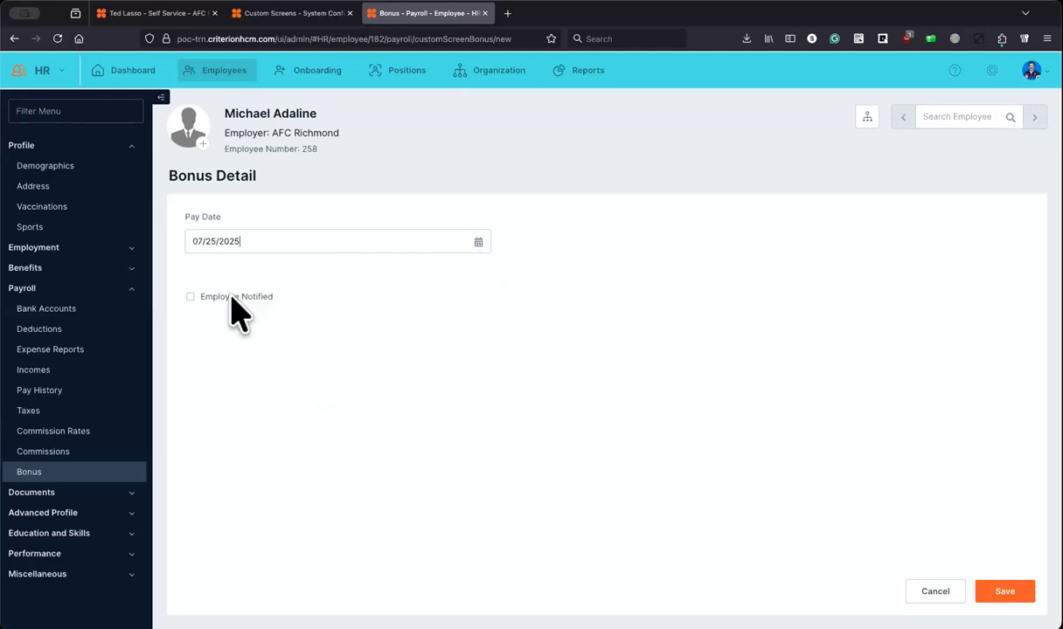
left_click(233, 297)
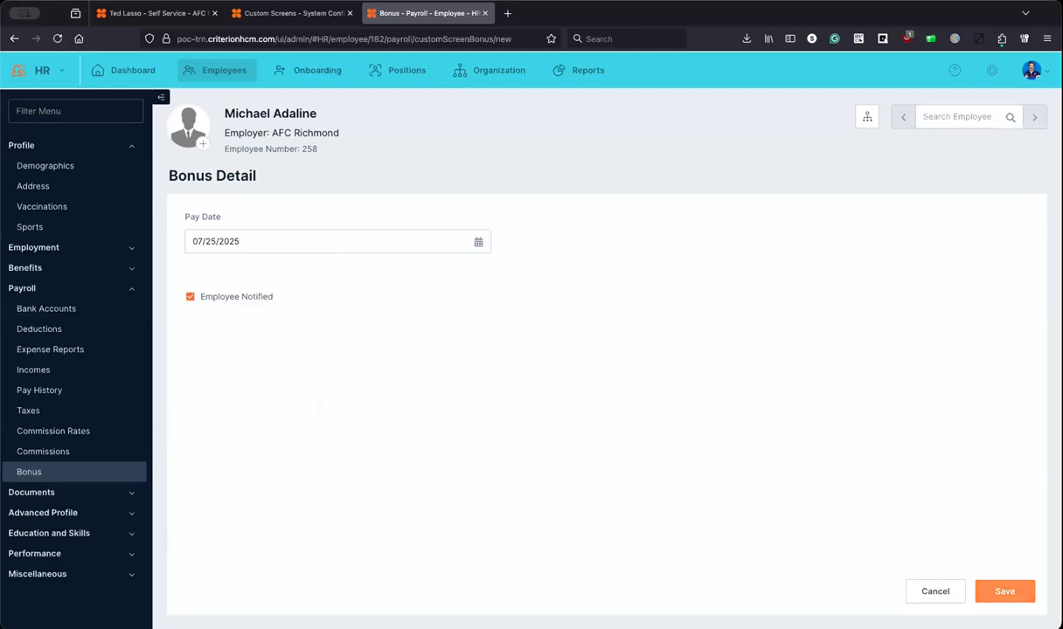
left_click(1004, 591)
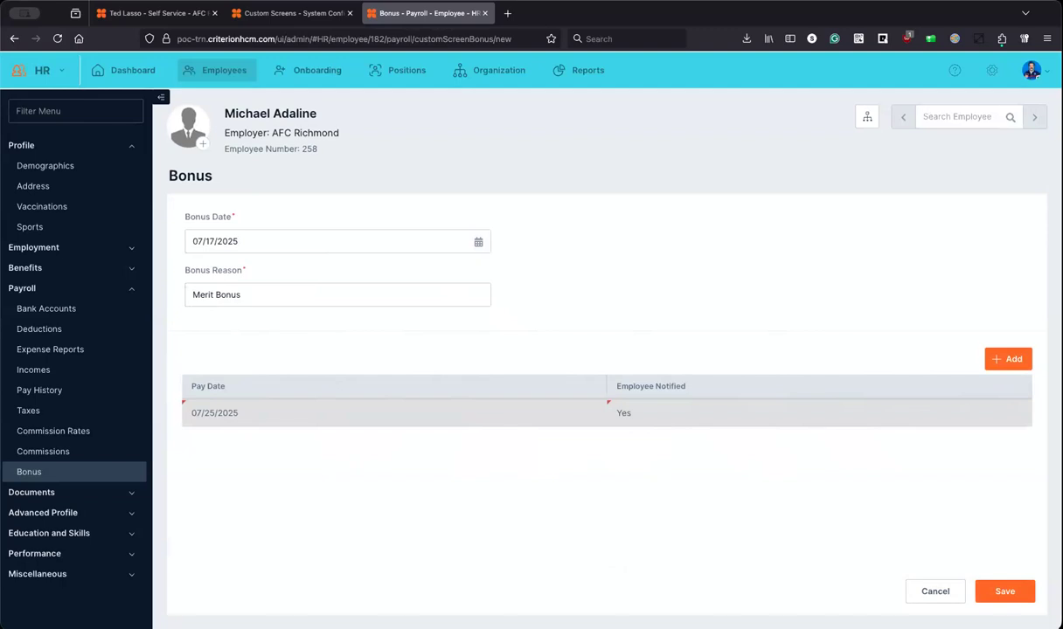
left_click(1004, 590)
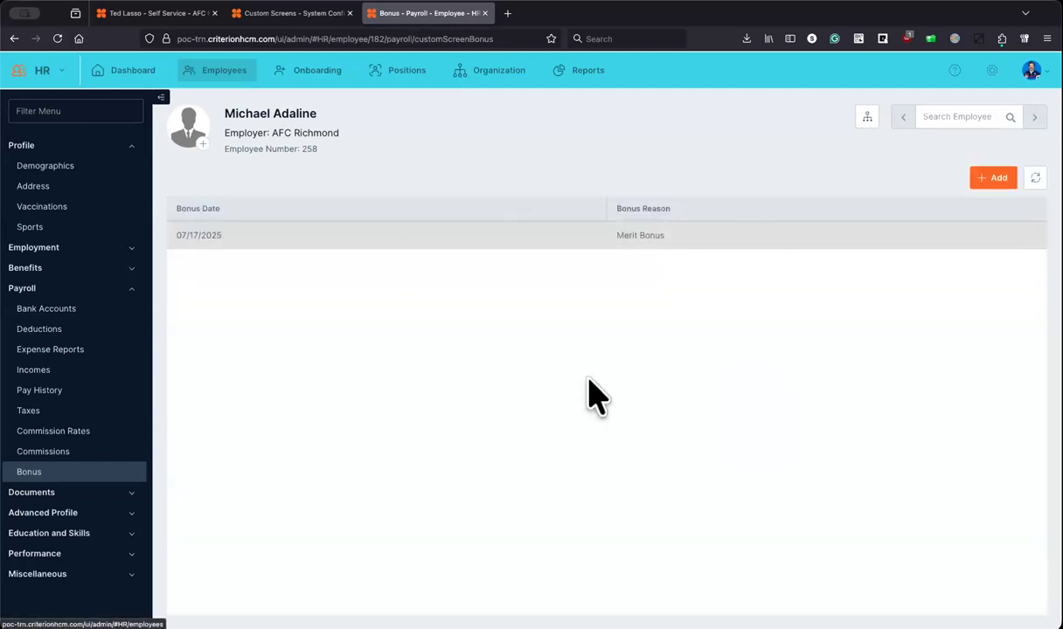
Step: Collapse Payroll, reload the Self Service portal and open its Pay > Bonus page
left_click(131, 289)
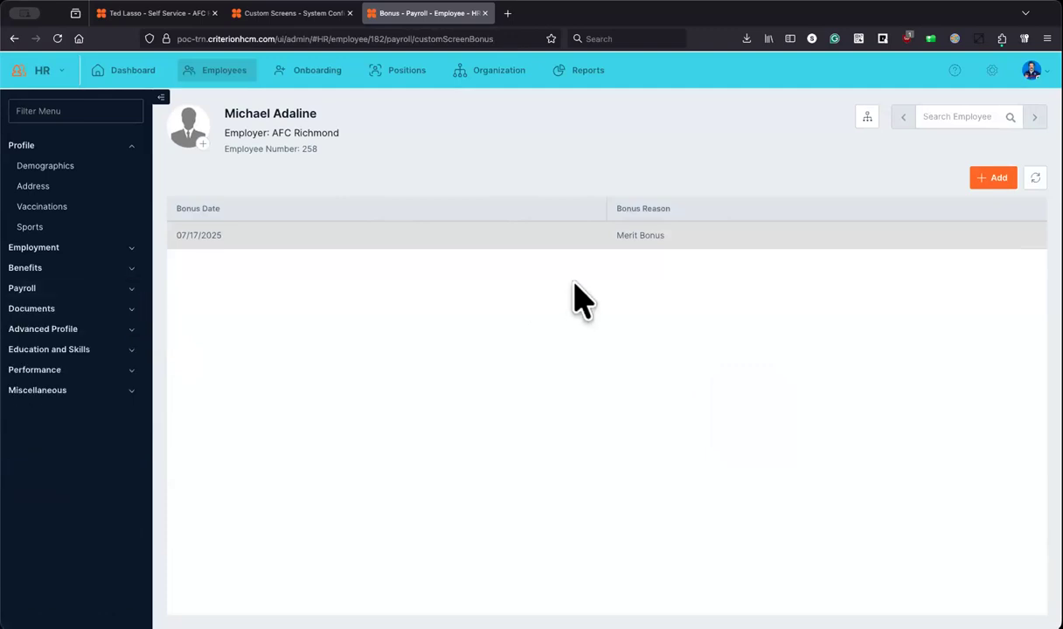
left_click(95, 16)
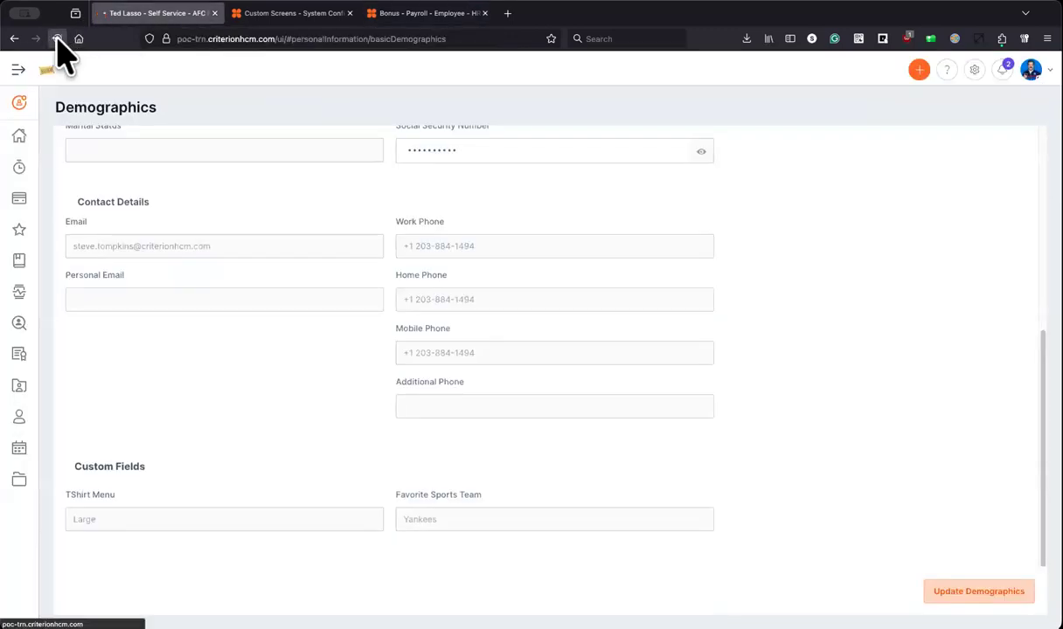
left_click(56, 37)
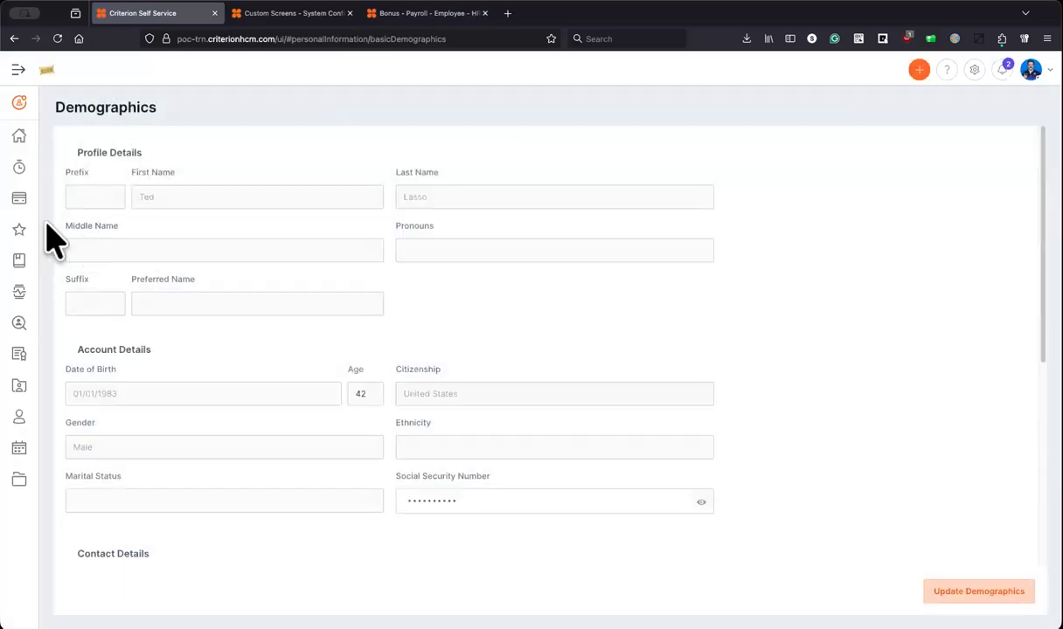
mouse_move(32, 202)
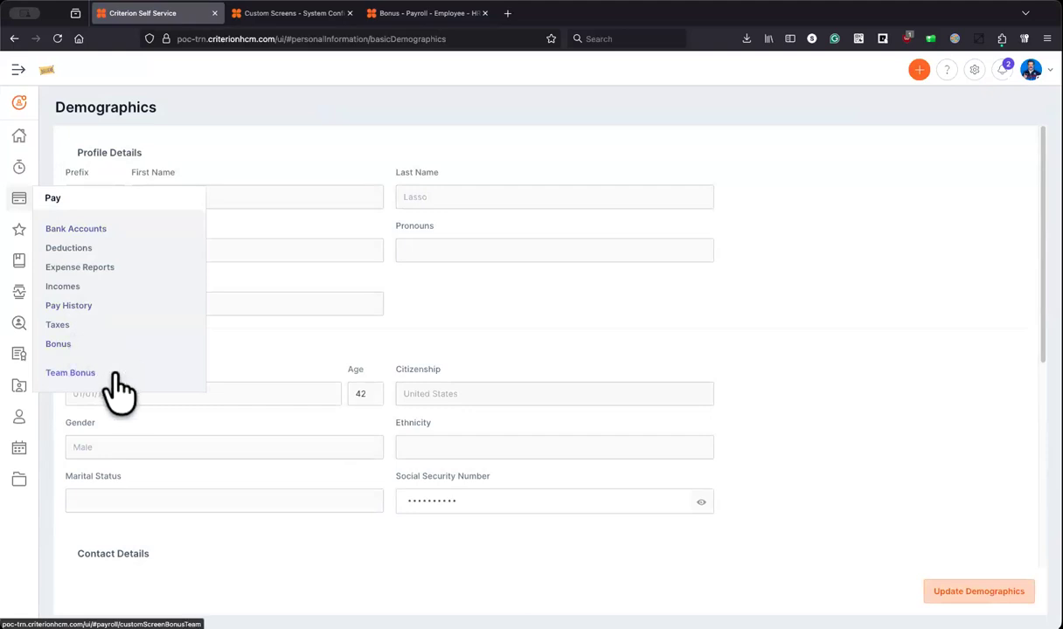
left_click(92, 345)
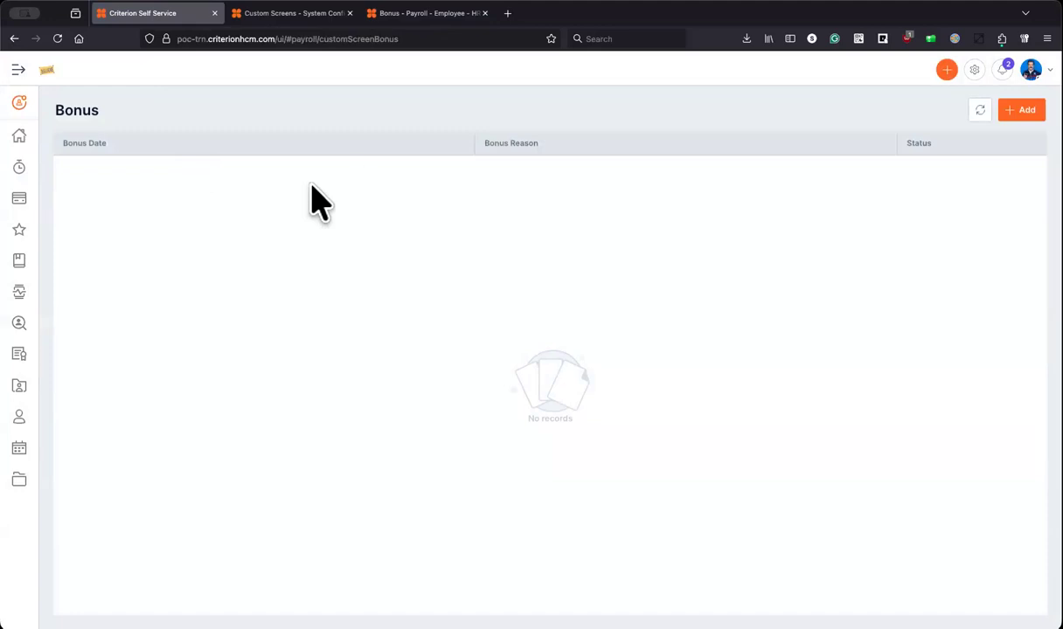
Step: Compare with the HR Bonus page, check Team Bonus, then return to self-service Bonus
left_click(404, 14)
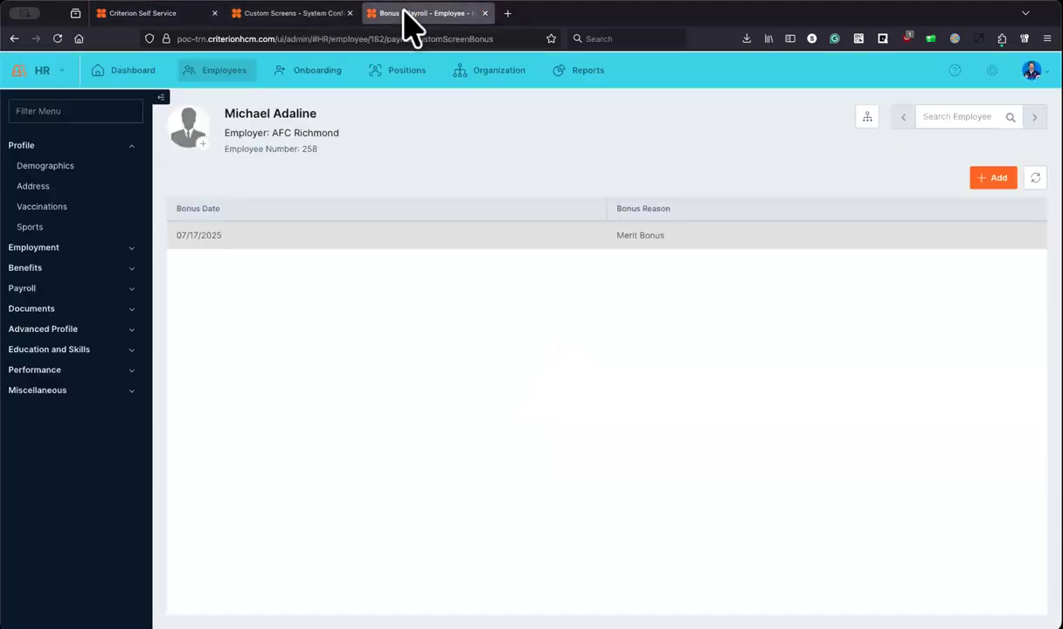
left_click(139, 15)
mouse_move(21, 199)
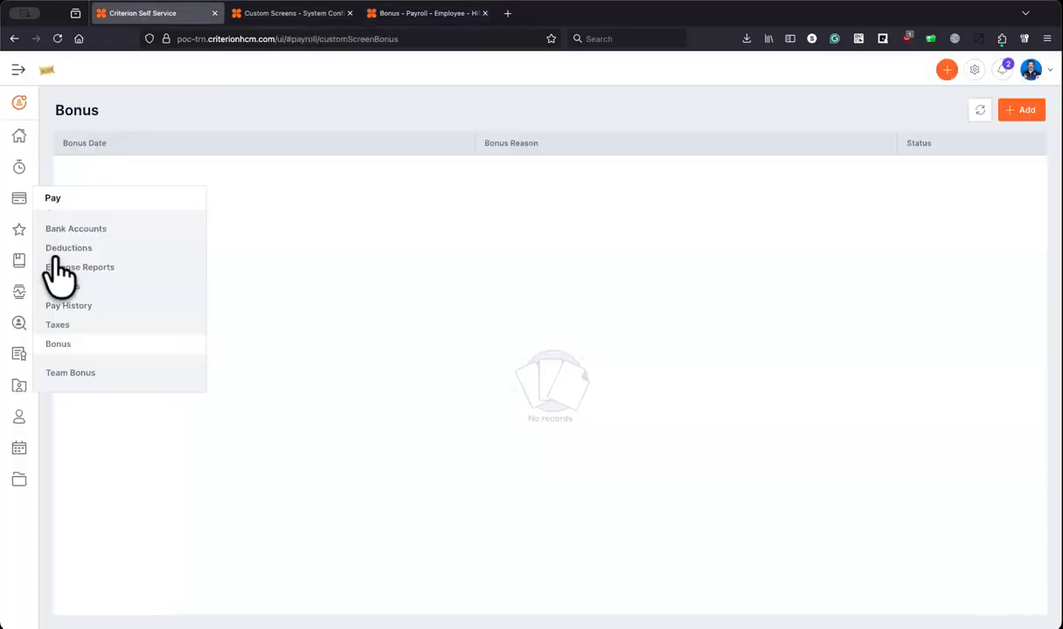
left_click(75, 374)
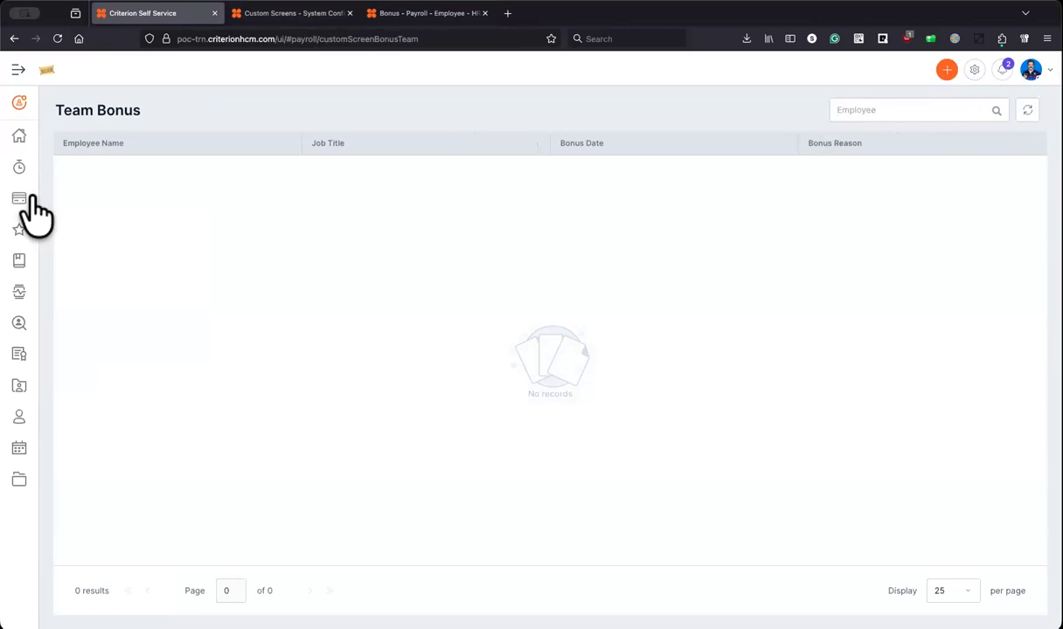
mouse_move(31, 198)
left_click(62, 345)
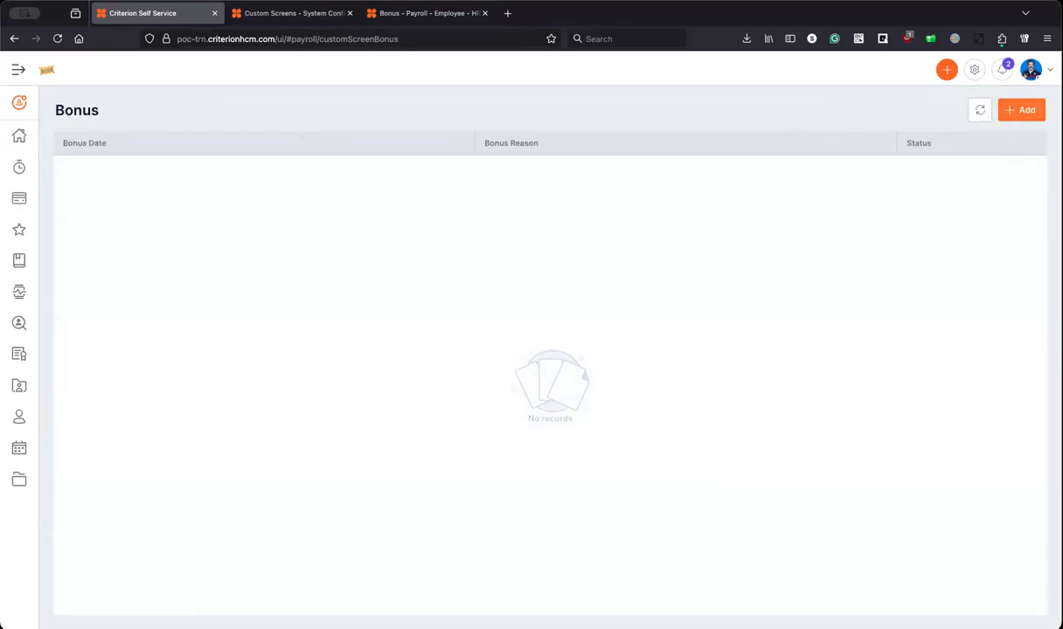
left_click(1020, 109)
Step: Create a new data grid report on the Bonus custom screen with all four fields selected
left_click(409, 14)
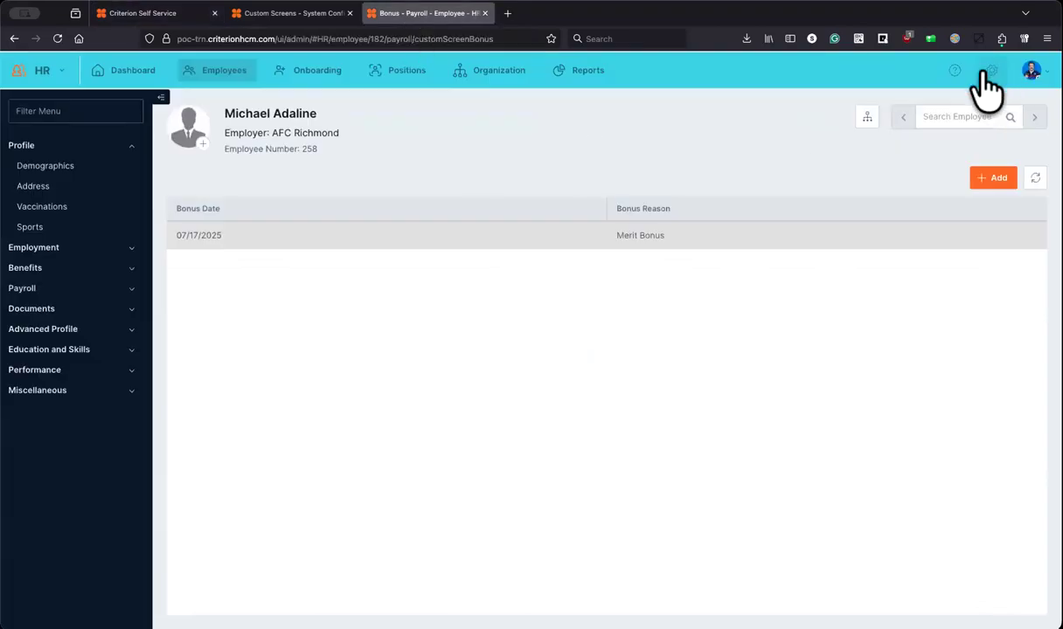
left_click(297, 14)
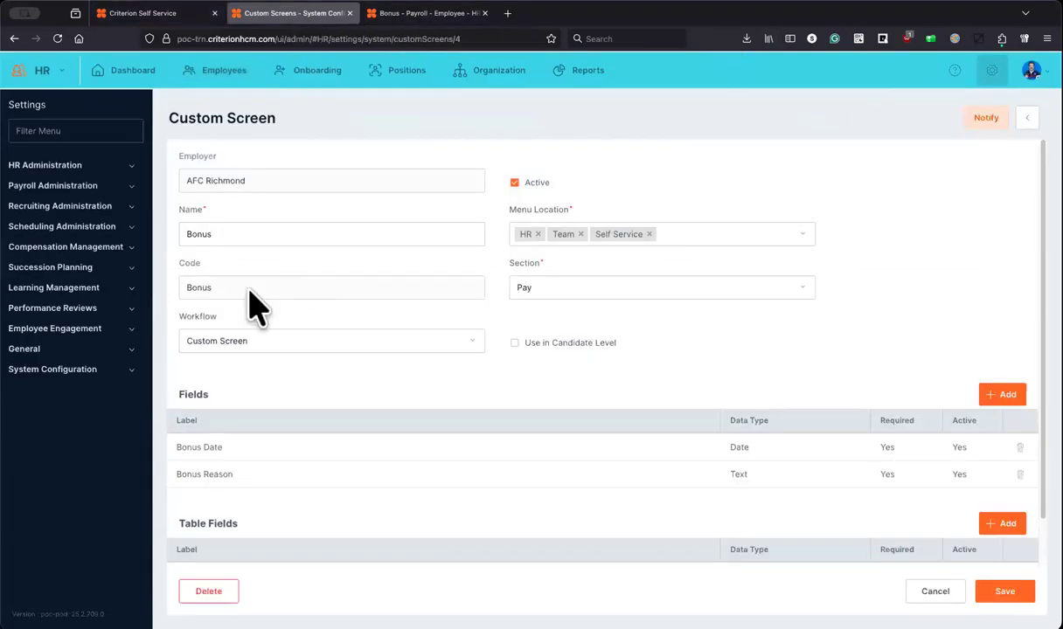
left_click(576, 72)
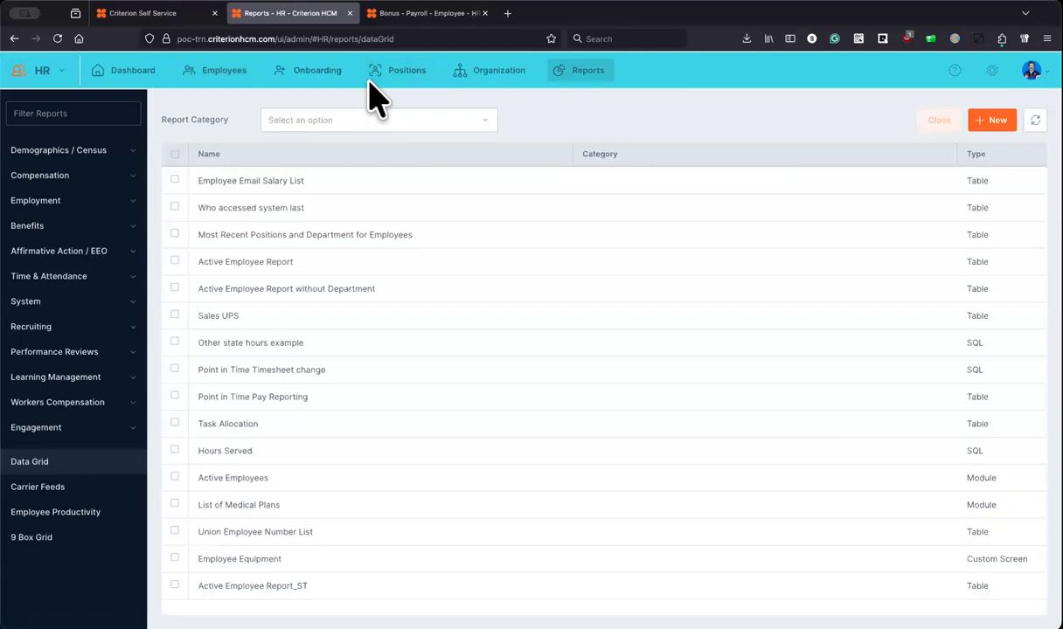
left_click(997, 124)
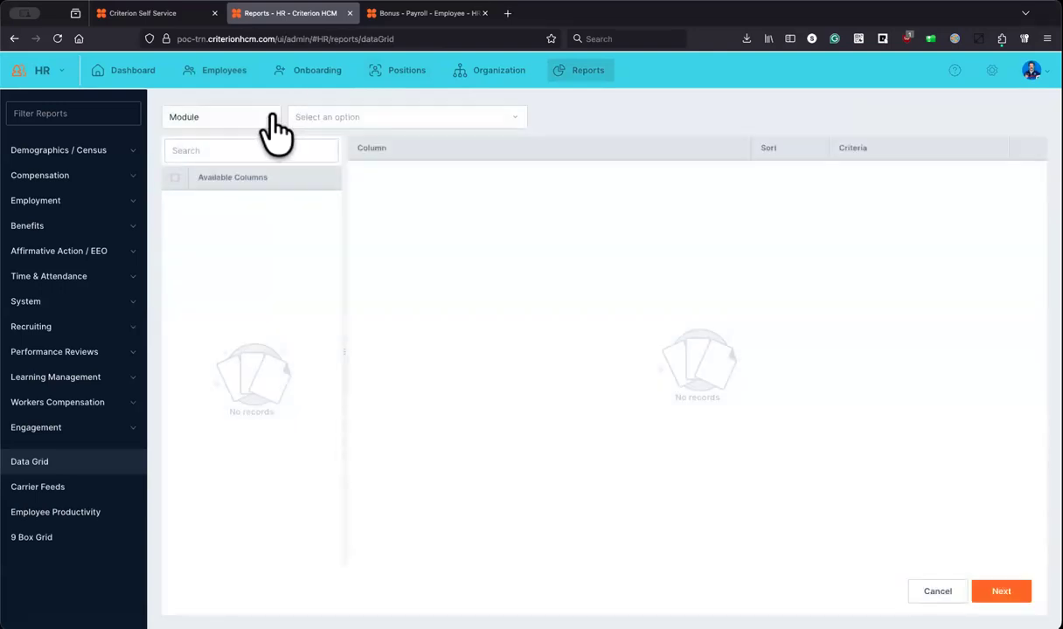
left_click(272, 116)
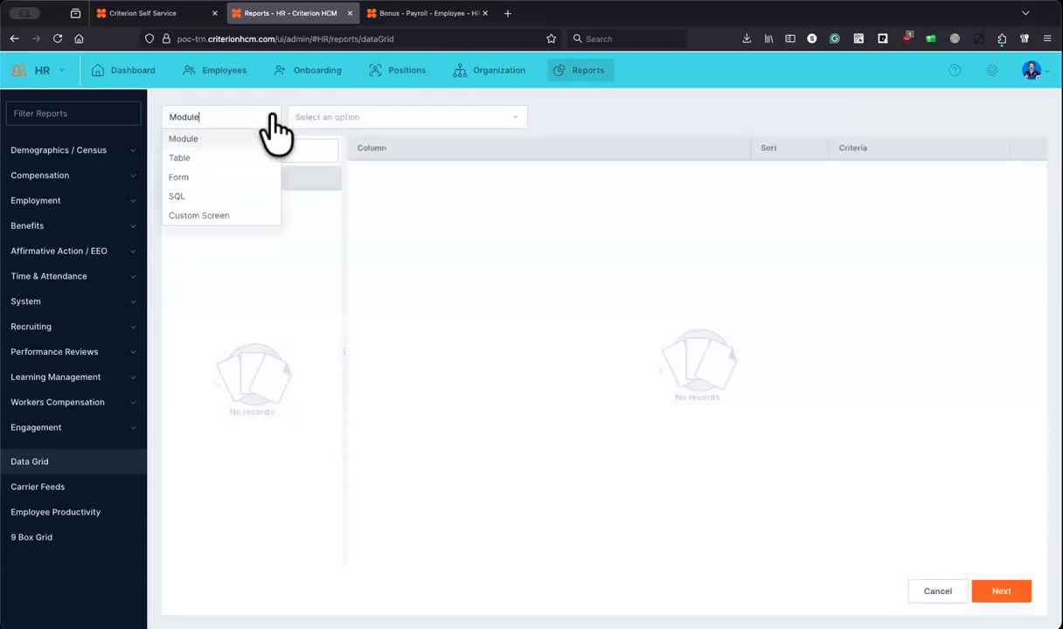
left_click(196, 217)
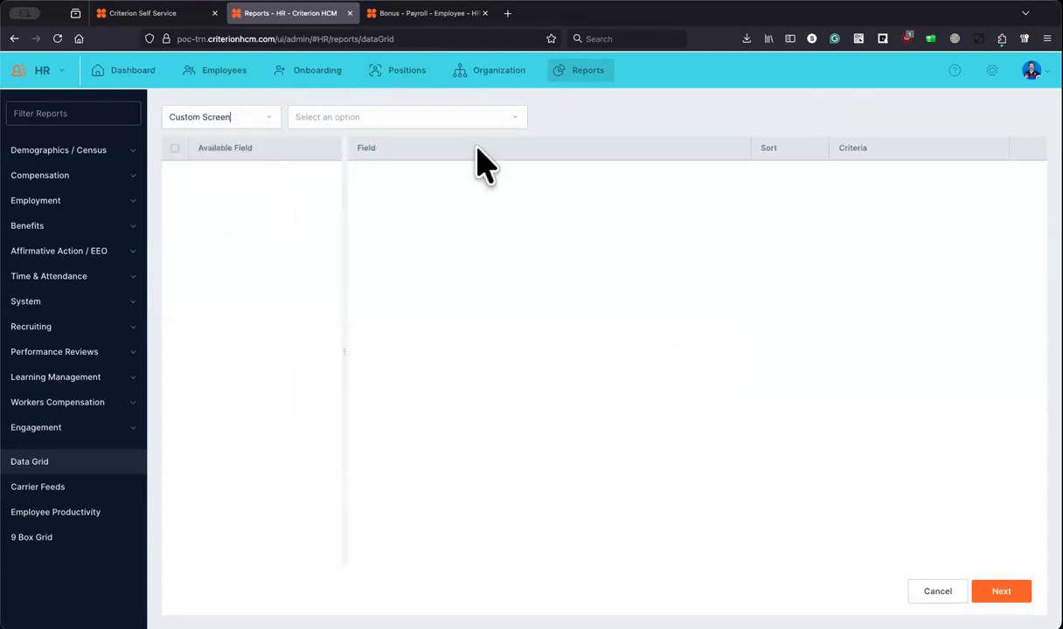
left_click(367, 117)
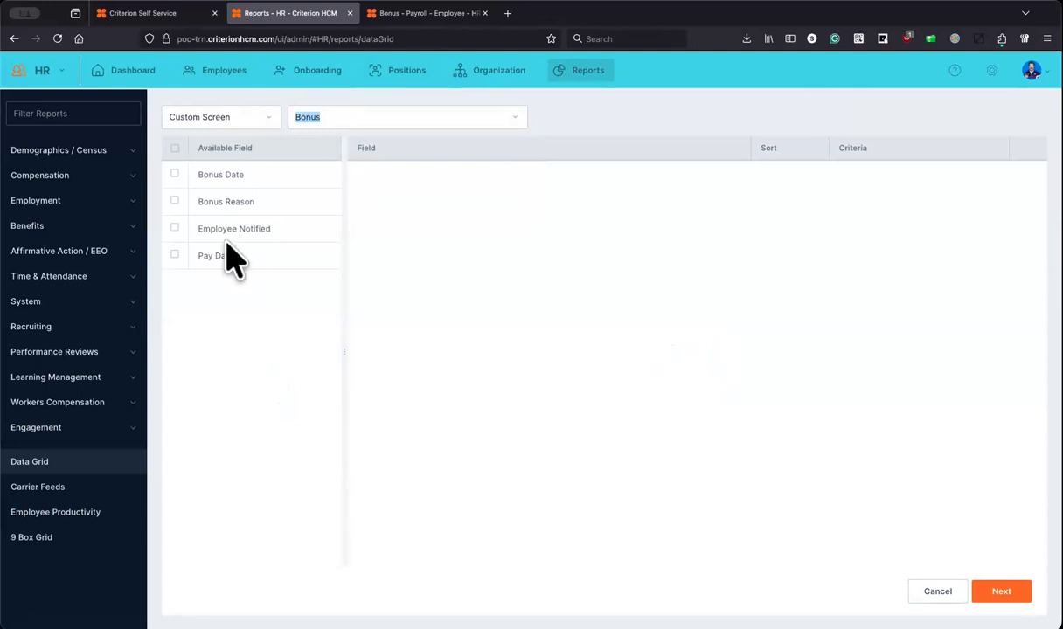
left_click(175, 149)
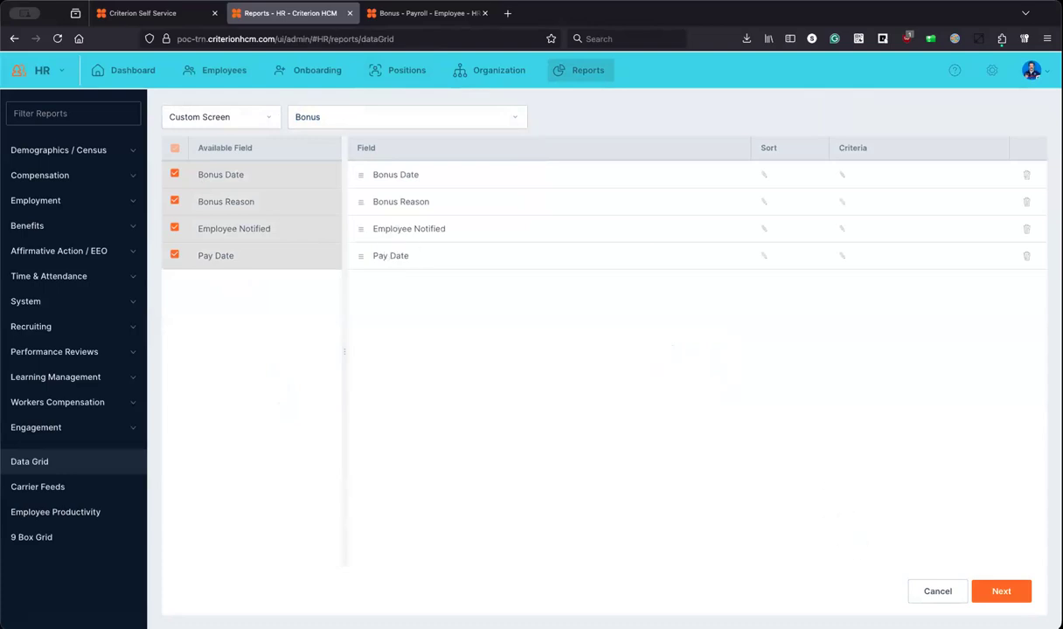
Step: Run the report to preview the Merit Bonus results and check the Export format options
left_click(1000, 591)
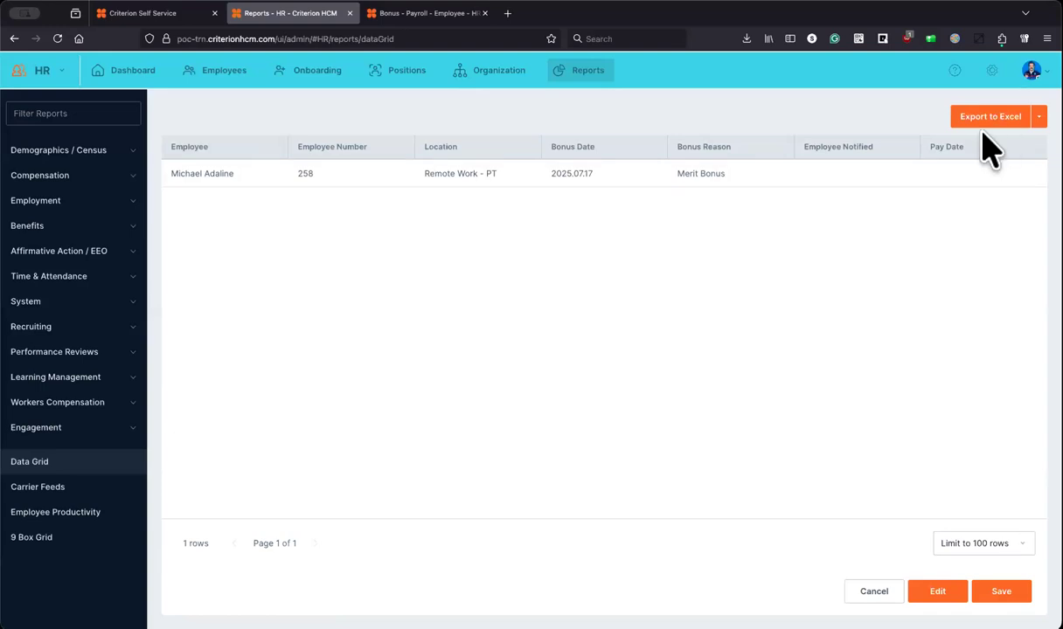
left_click(1038, 117)
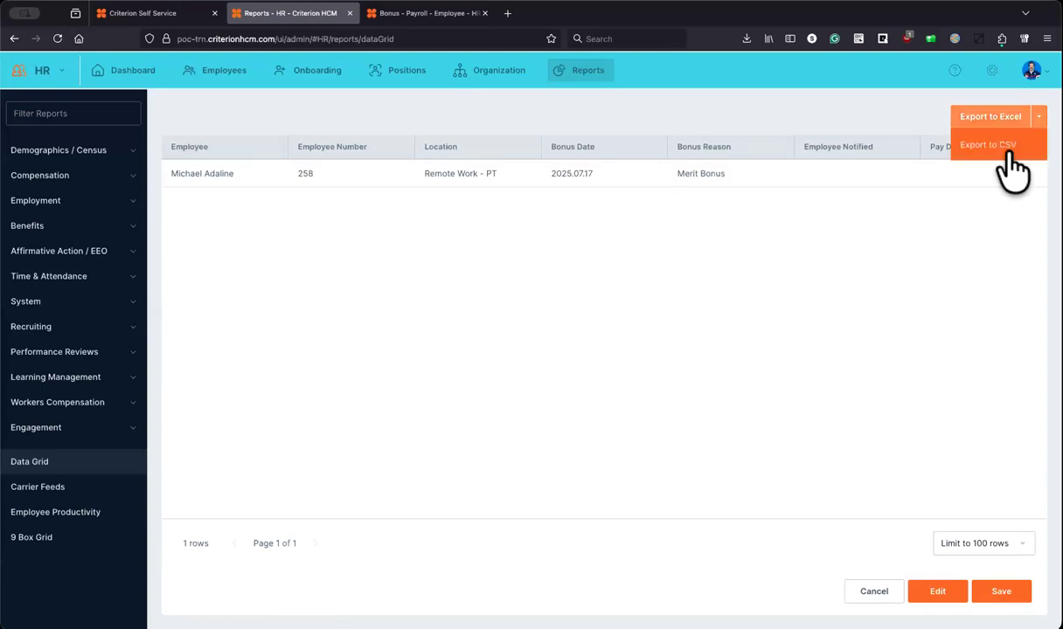
left_click(984, 498)
Step: Add a new data grid report category with code PR and description Payroll
left_click(1001, 591)
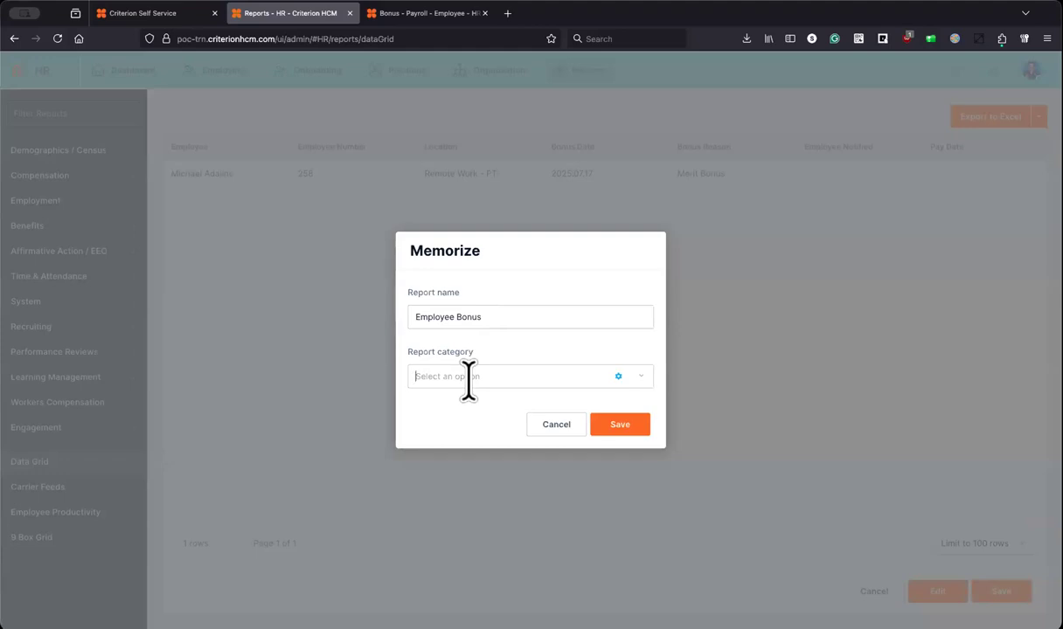
left_click(618, 376)
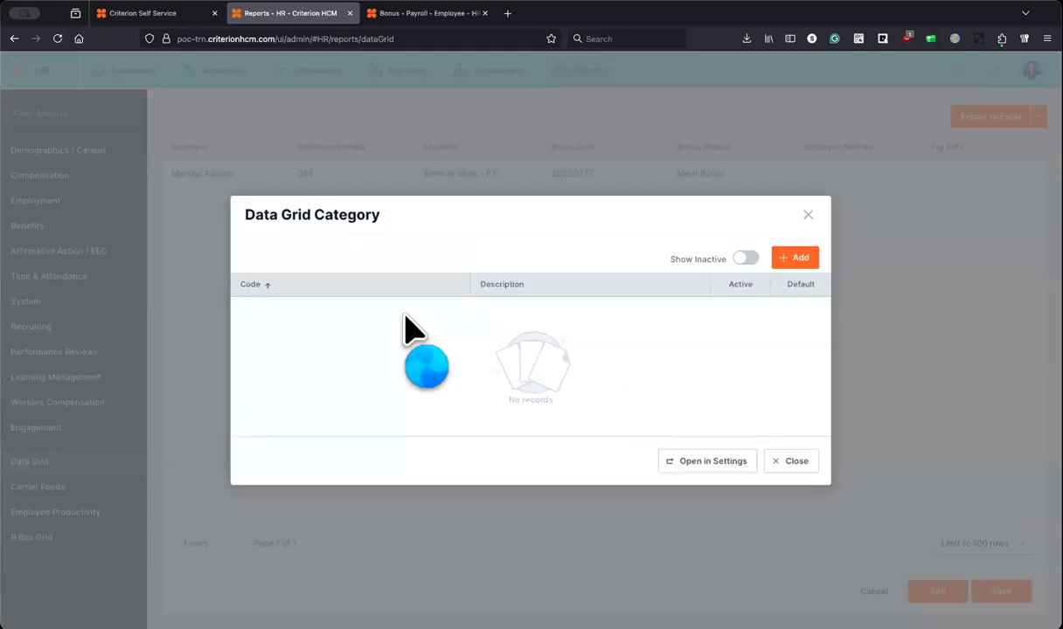
left_click(774, 463)
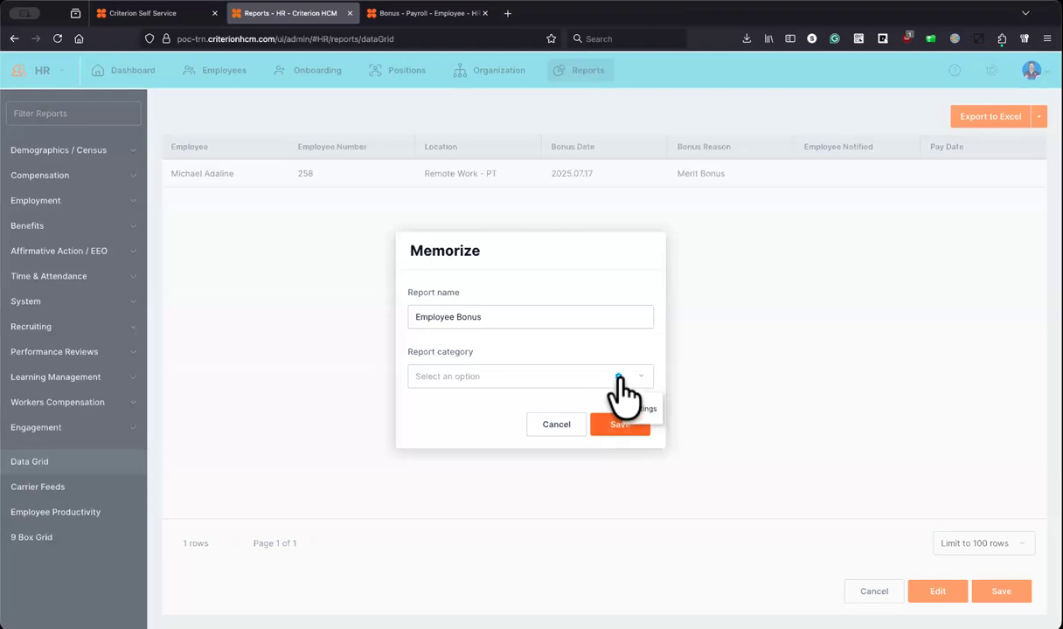
left_click(618, 376)
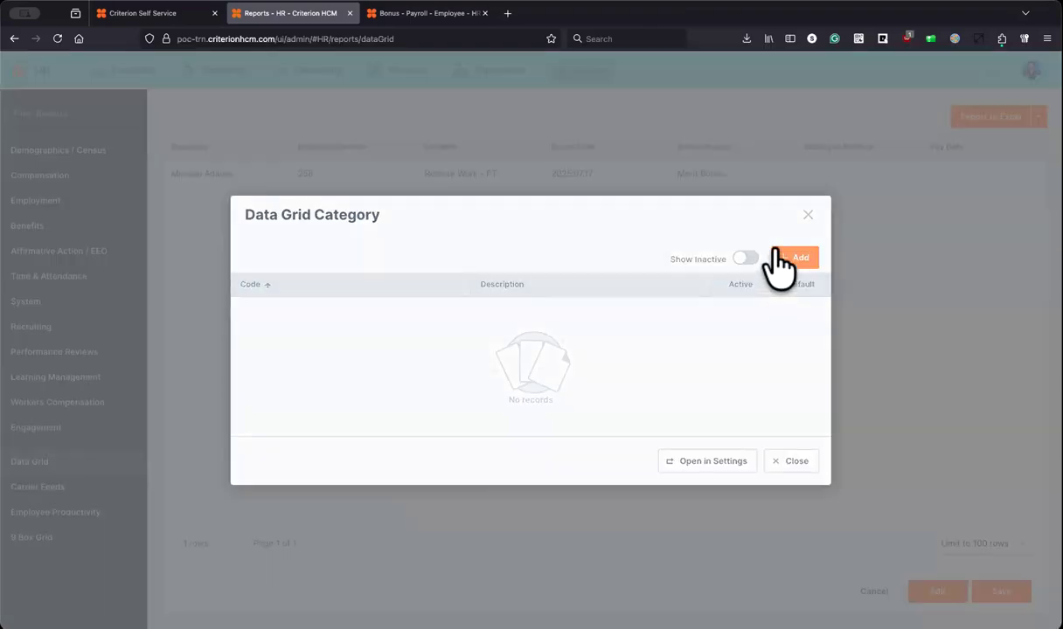
left_click(446, 367)
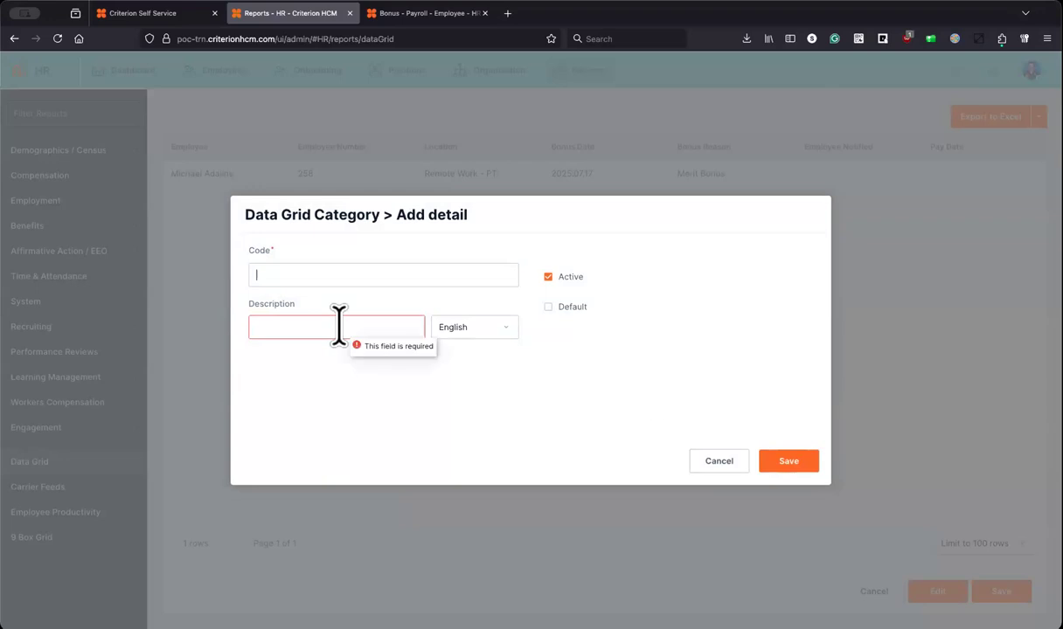
type("Payroll")
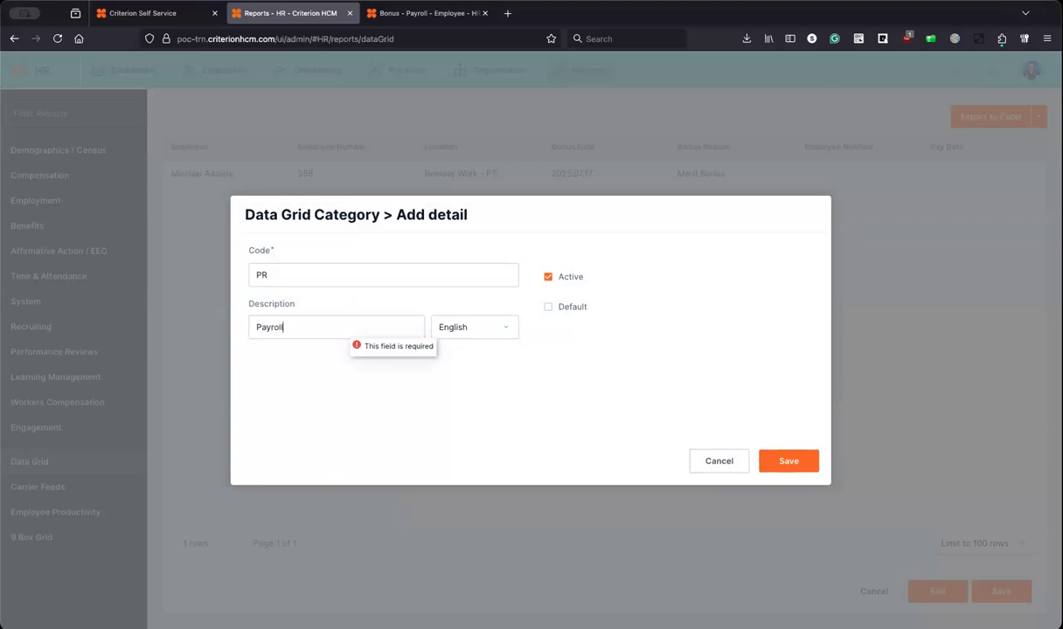
left_click(789, 464)
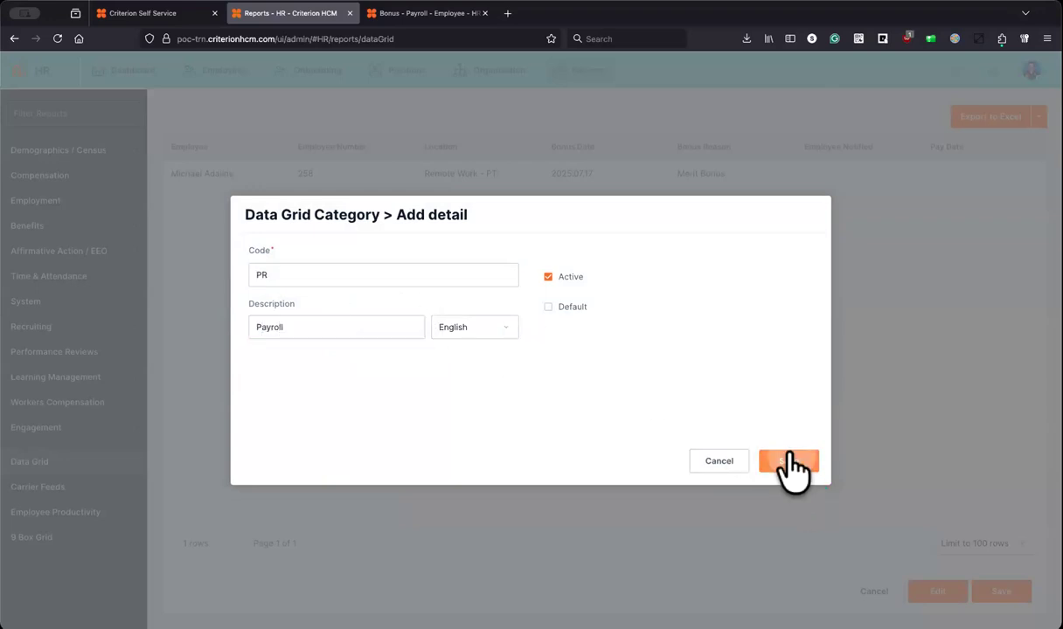
Step: Save the report as Employee Bonus under the Payroll category
left_click(718, 462)
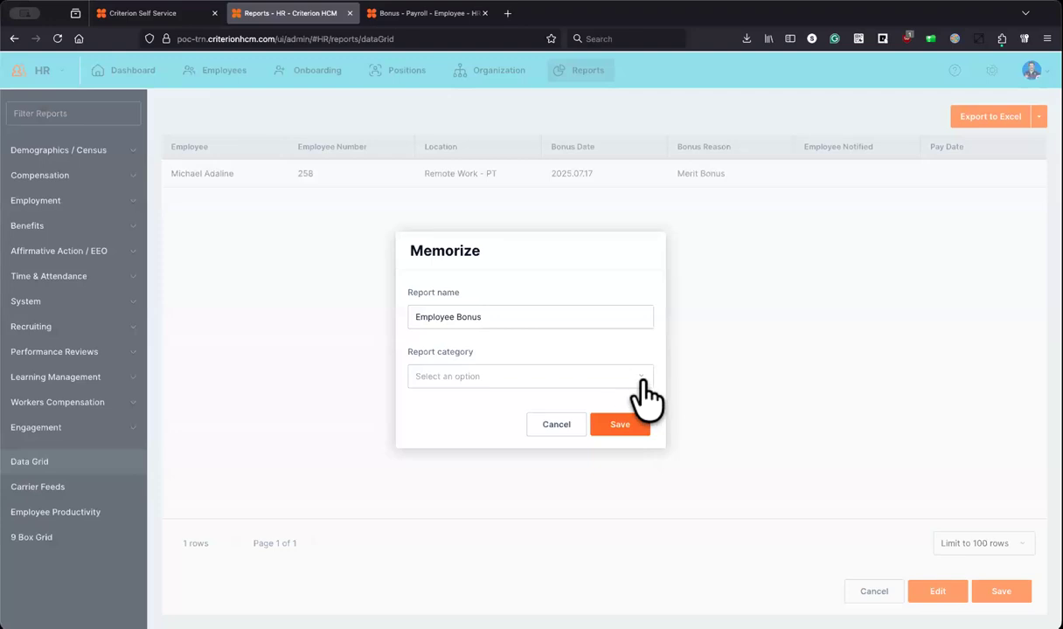
left_click(642, 377)
left_click(449, 398)
left_click(621, 428)
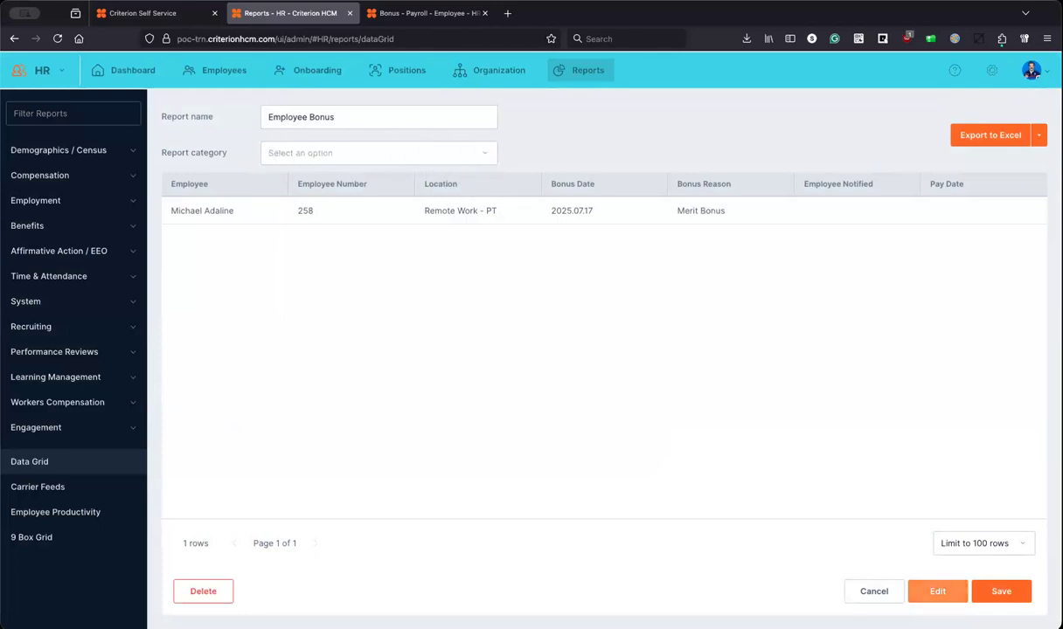
Step: Close the saved report, browse the Compensation report category, then open system Settings
left_click(874, 591)
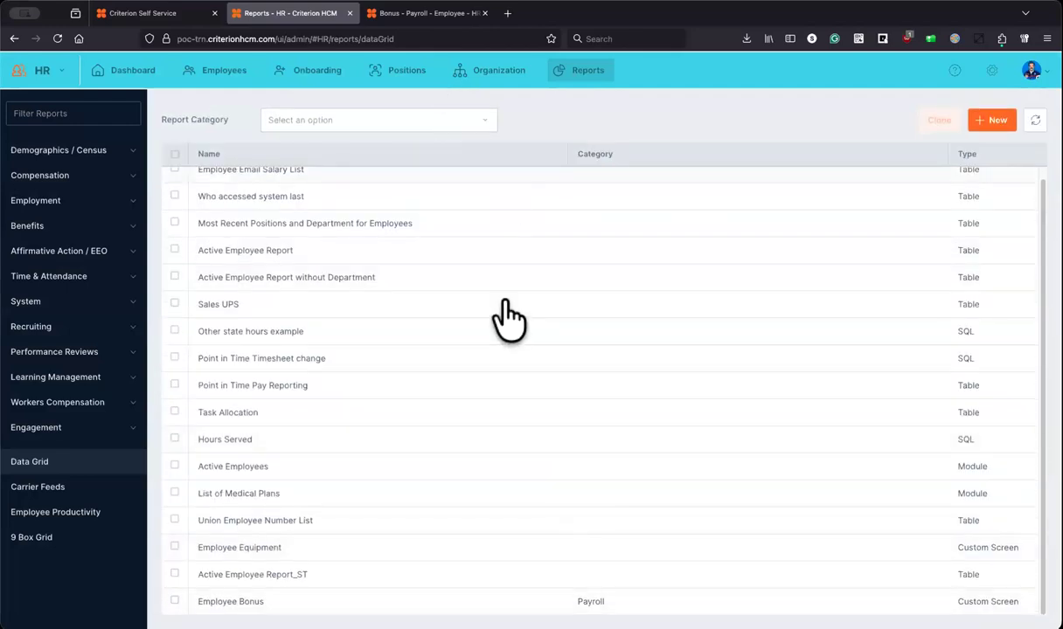
scroll(498, 297, "up", 1)
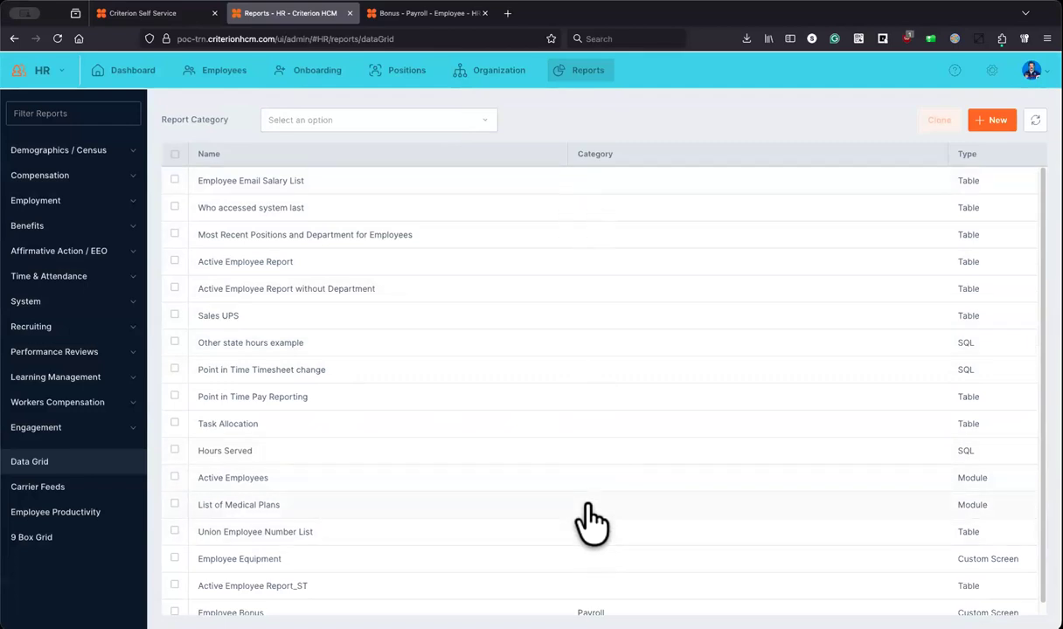
scroll(454, 511, "down", 1)
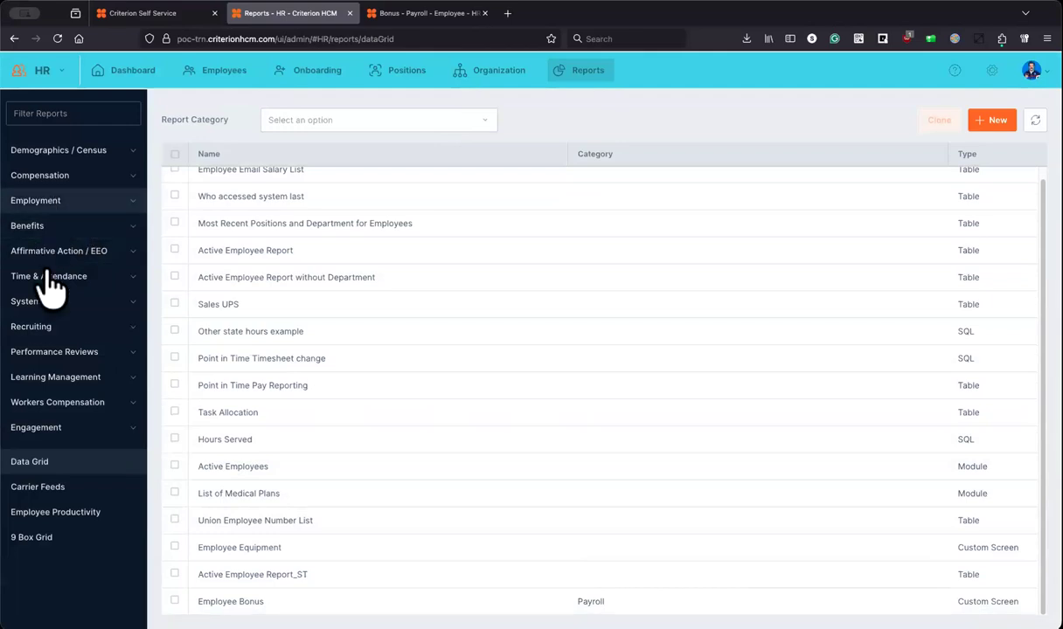
left_click(53, 178)
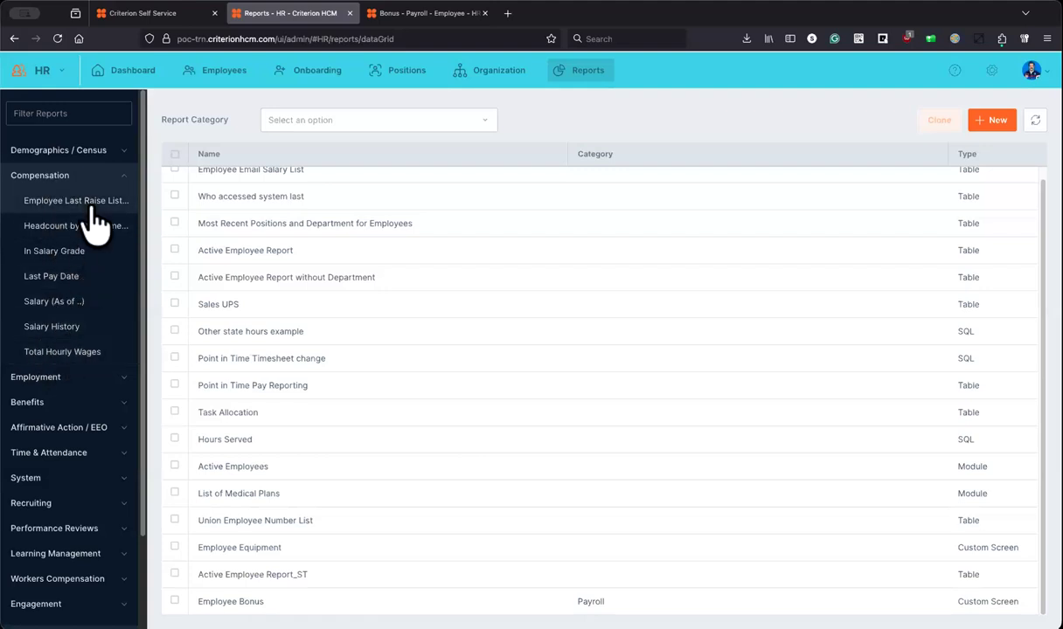
left_click(95, 178)
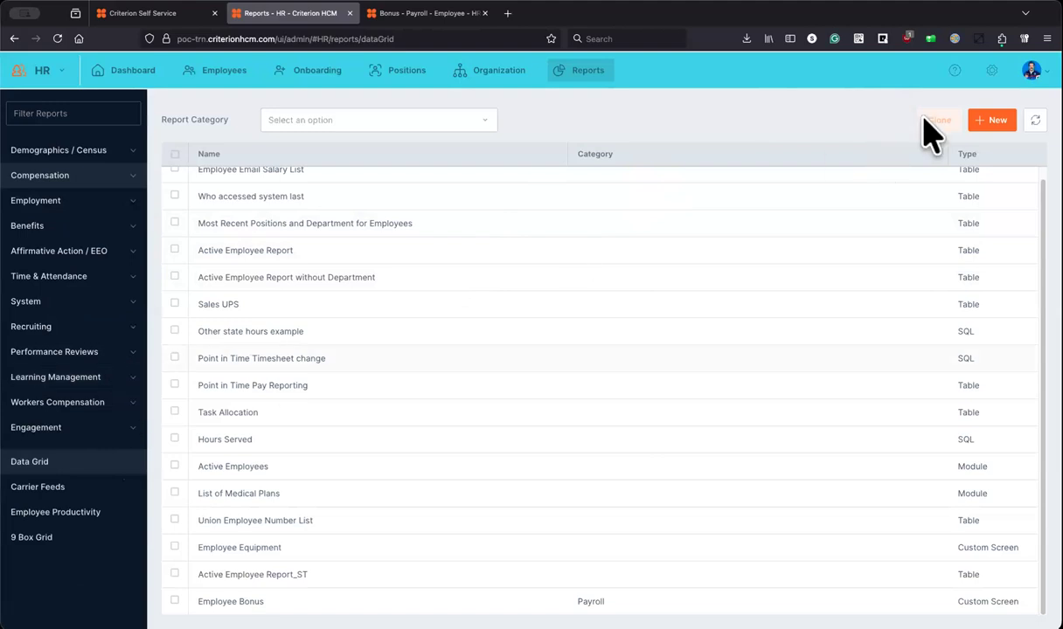
left_click(991, 70)
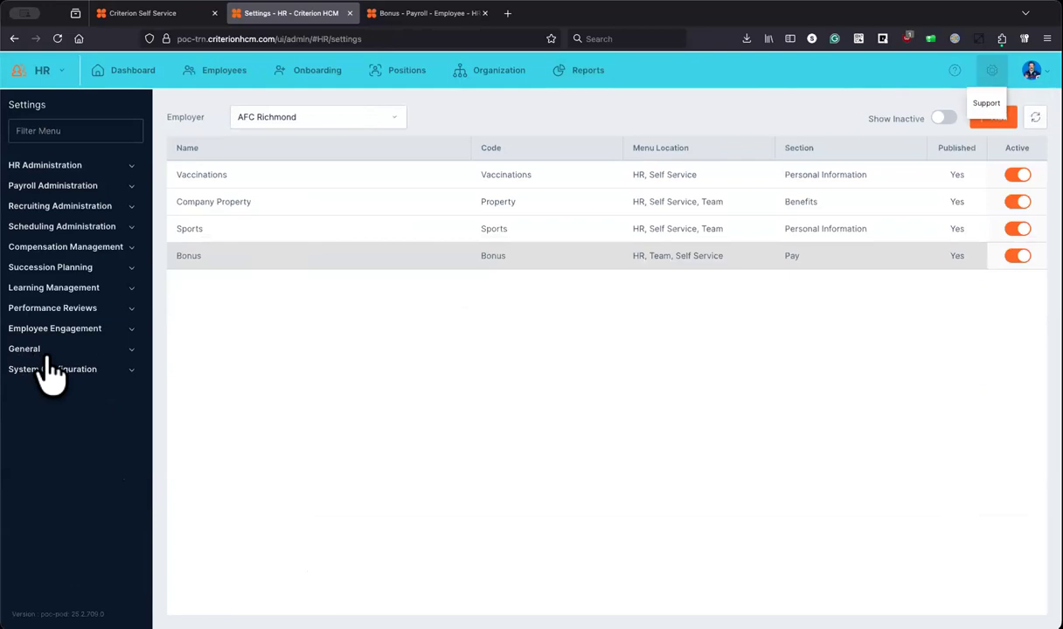
Step: Open Custom Localization under the System Configuration settings
left_click(87, 350)
left_click(88, 350)
left_click(87, 368)
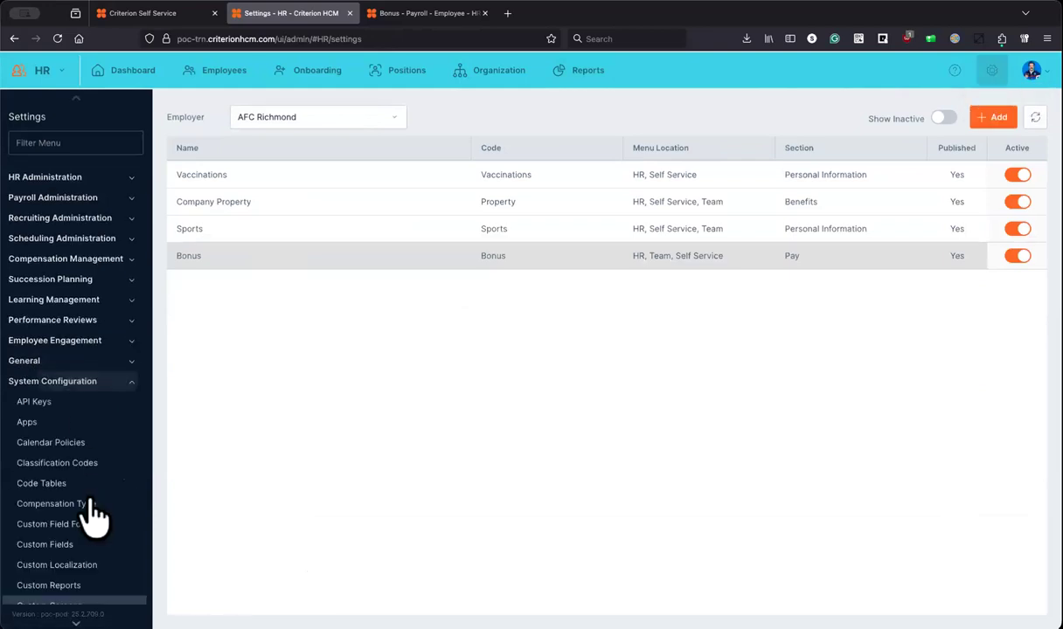
scroll(90, 498, "down", 5)
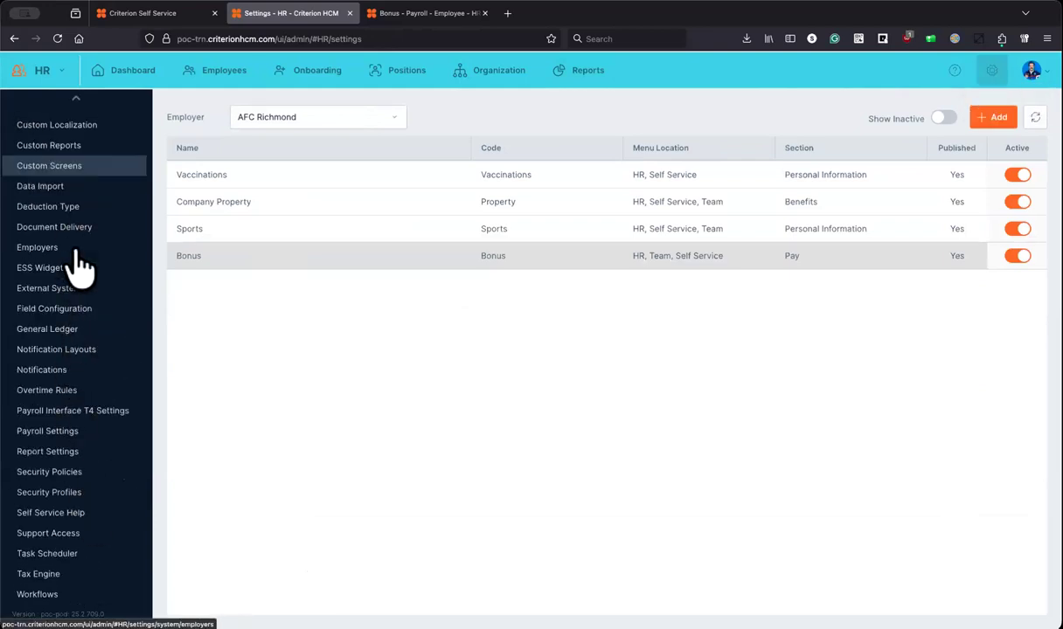
scroll(71, 271, "up", 5)
left_click(40, 510)
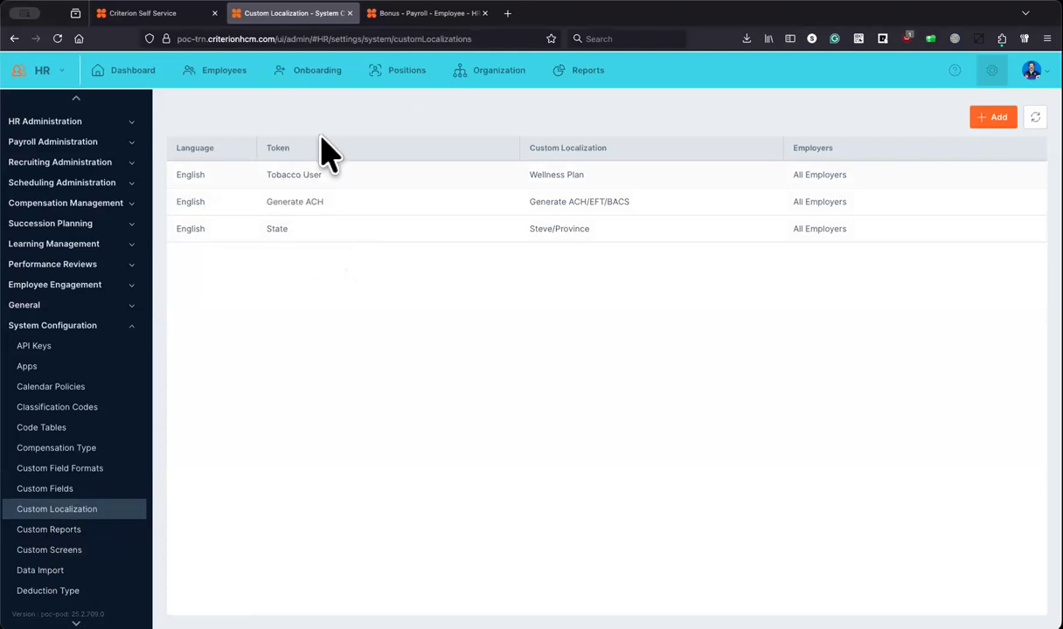
Step: Open the employee's Advanced Profile > Additional Demographics form showing Former Name
left_click(385, 14)
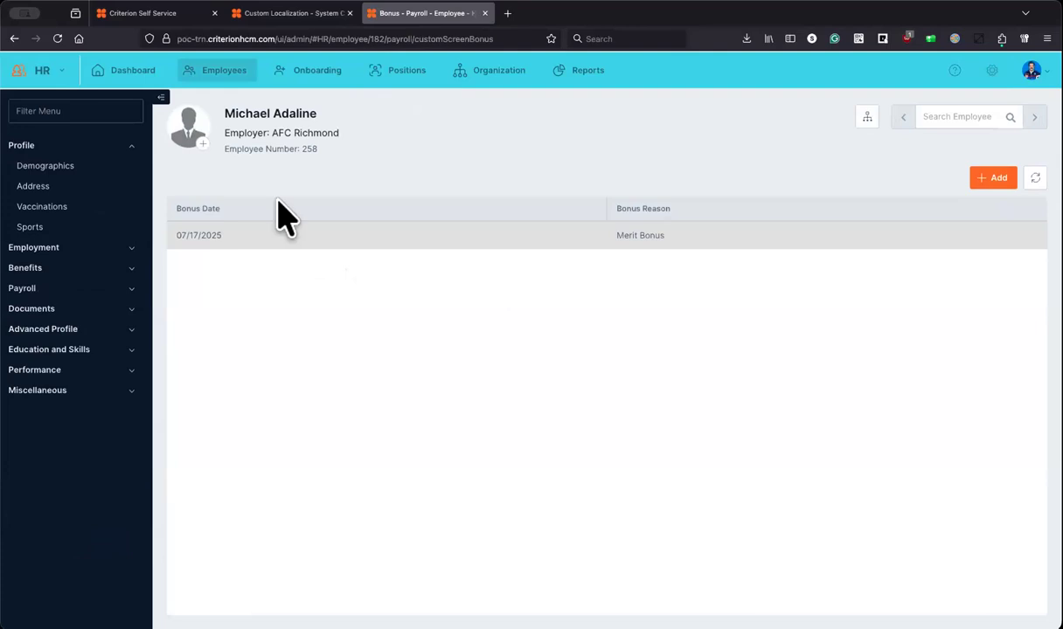
left_click(109, 331)
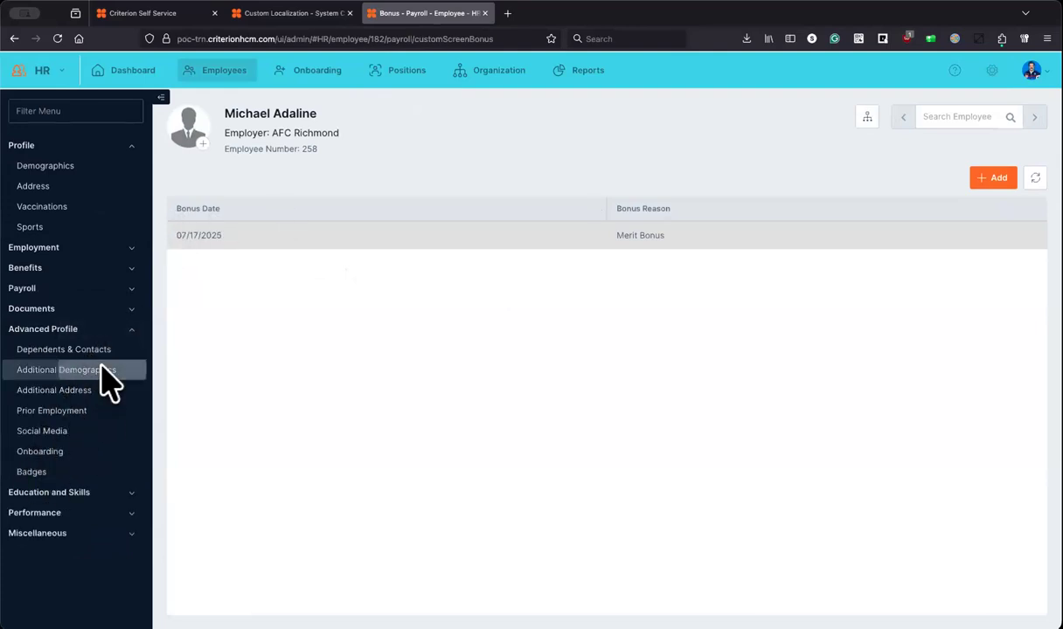
left_click(105, 376)
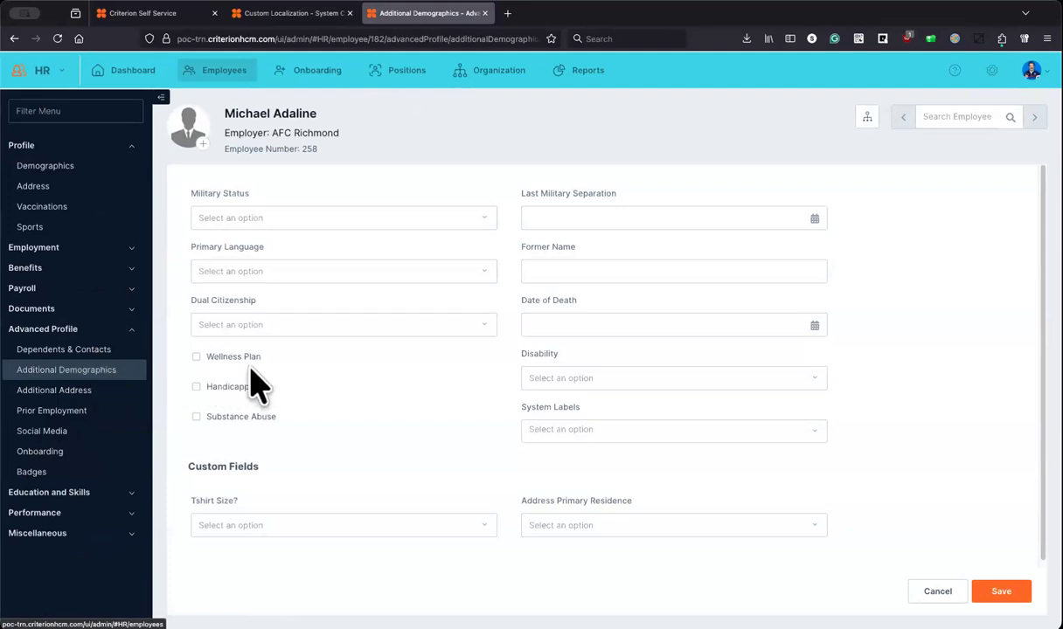
Step: Begin a new custom localization entry, with the demographics form still open for reference
left_click(295, 13)
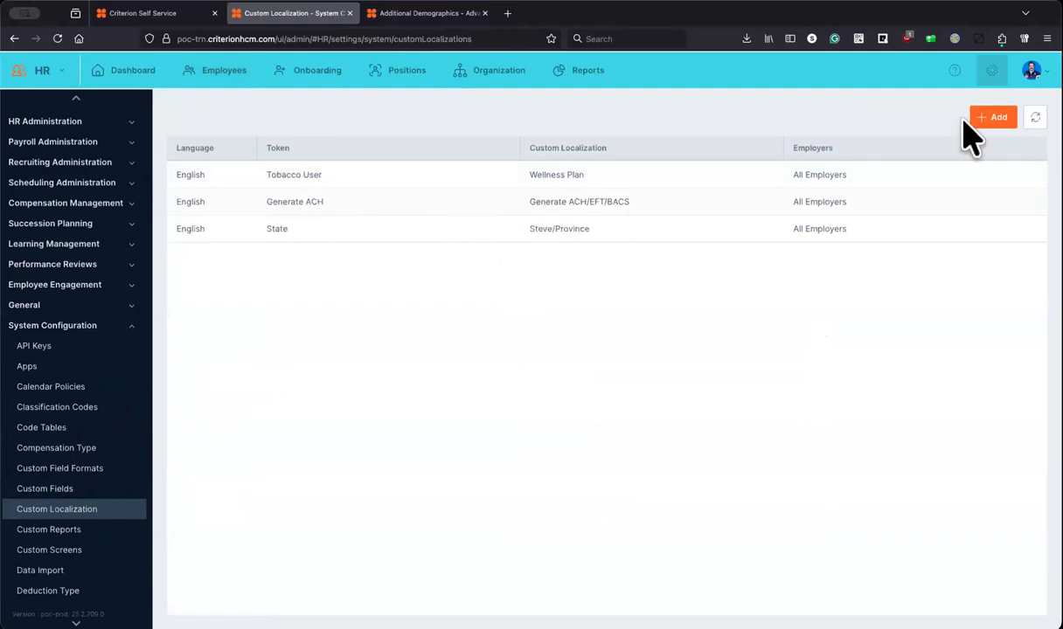
left_click(994, 118)
left_click(412, 15)
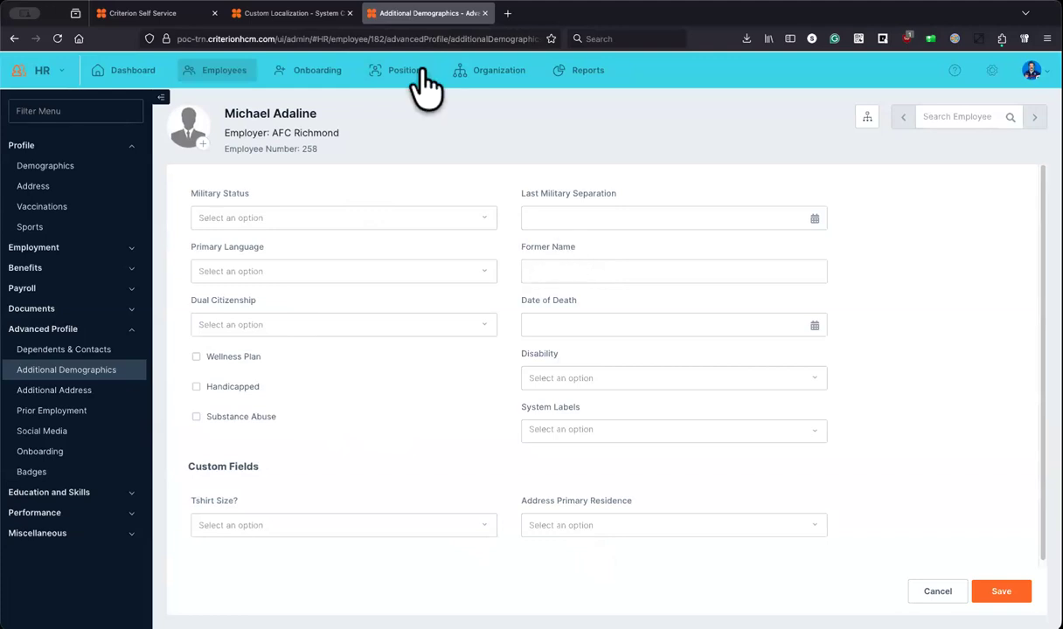
left_click(295, 16)
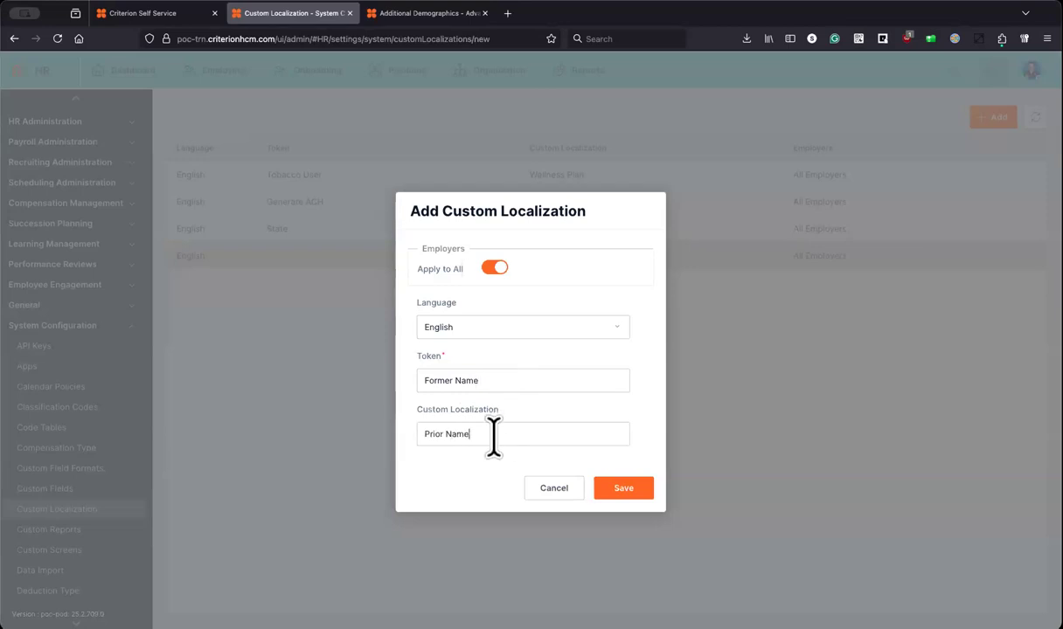
Step: Save a localization for all employers in English mapping token 'Former Name' to 'Prior Name'
left_click(494, 268)
left_click(538, 299)
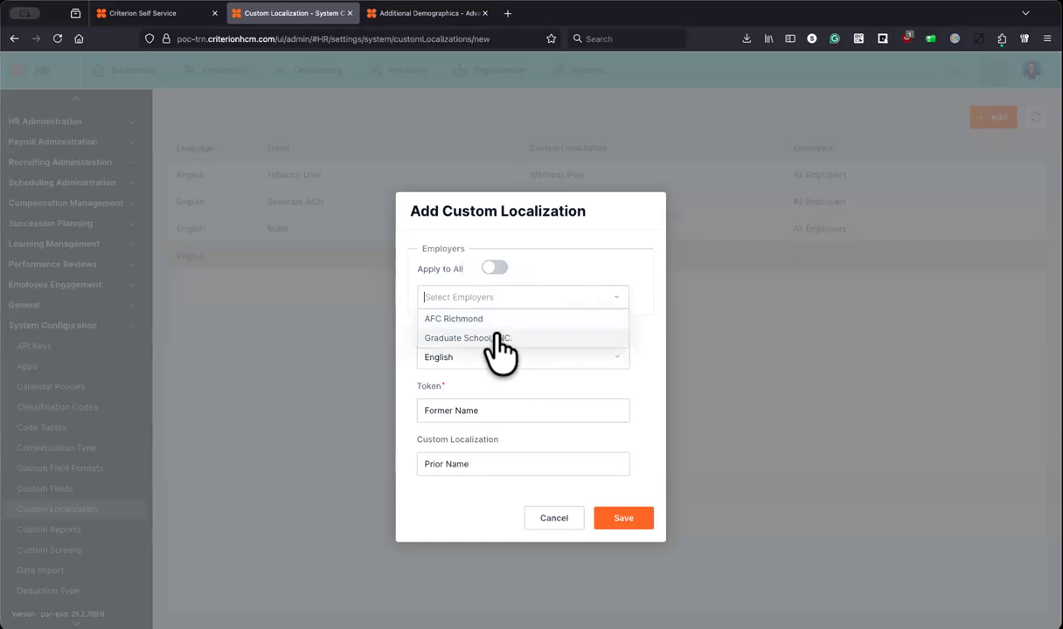
left_click(494, 268)
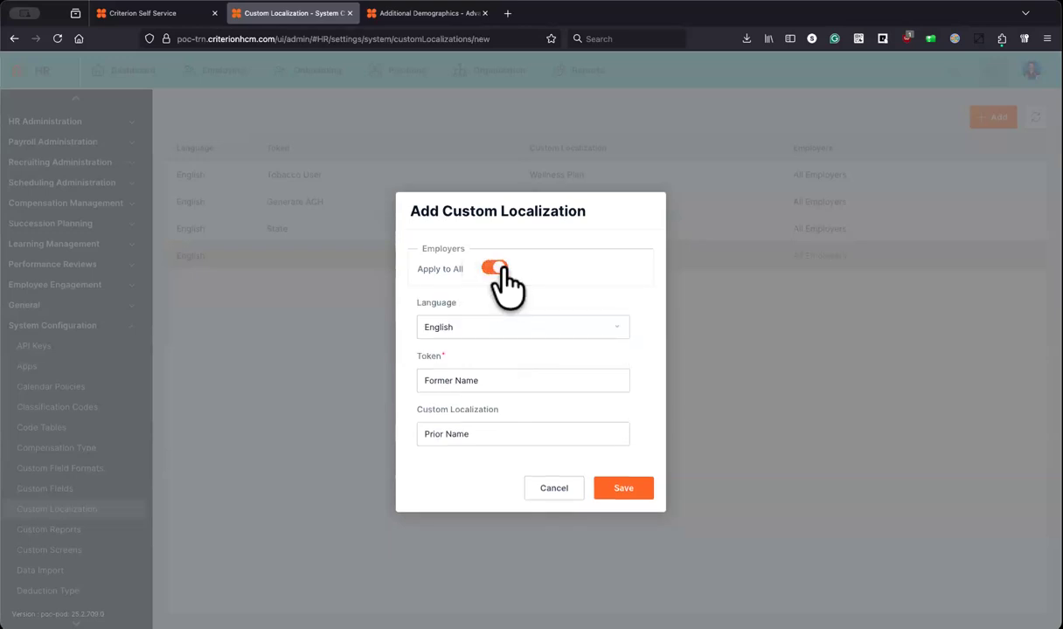
left_click(610, 325)
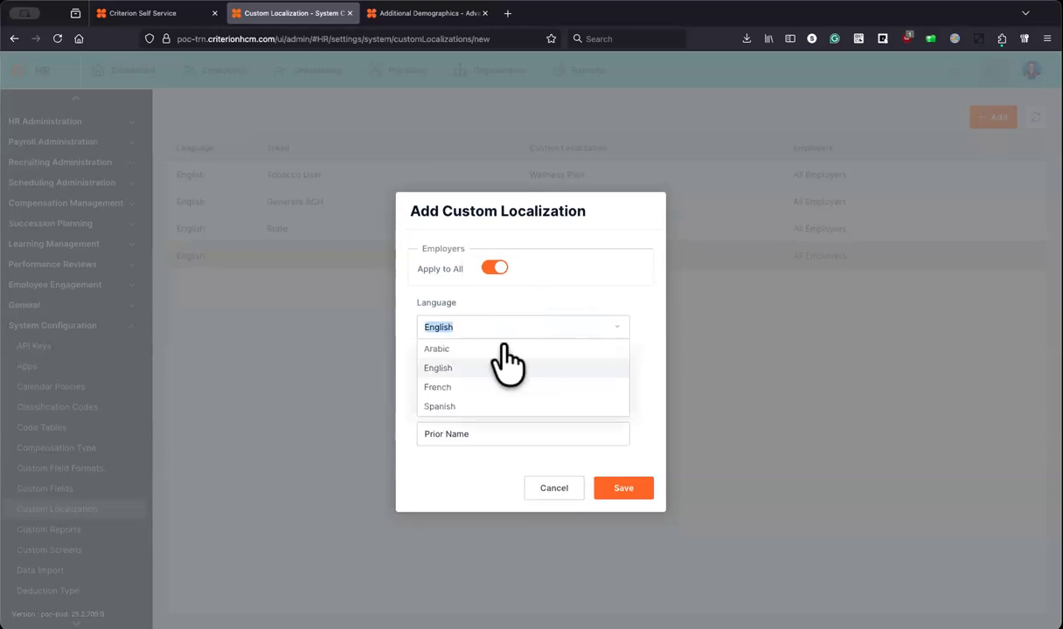
left_click(457, 409)
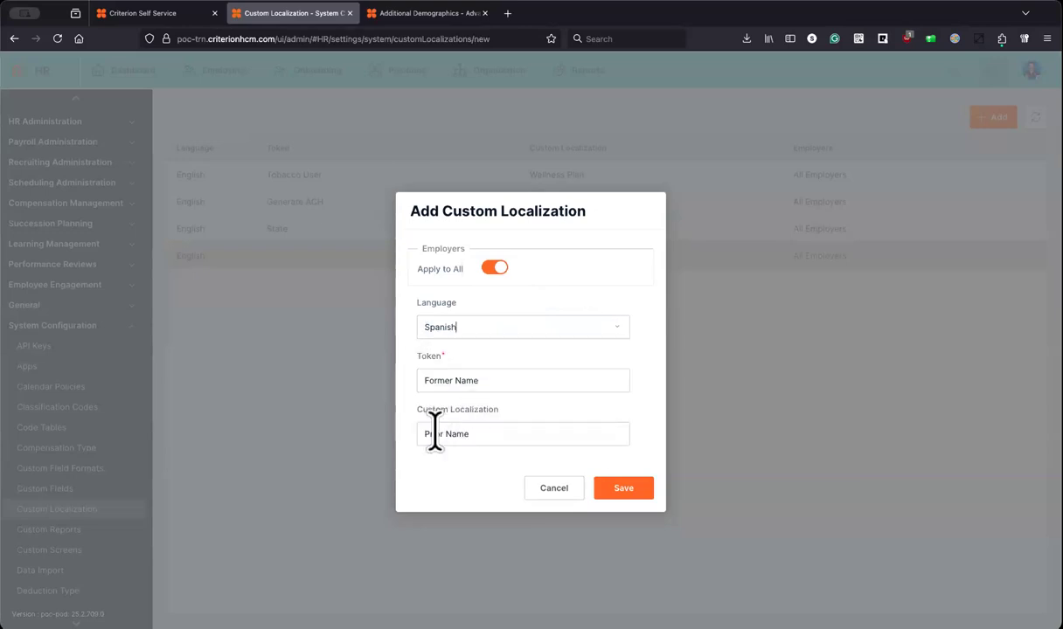
left_click(492, 327)
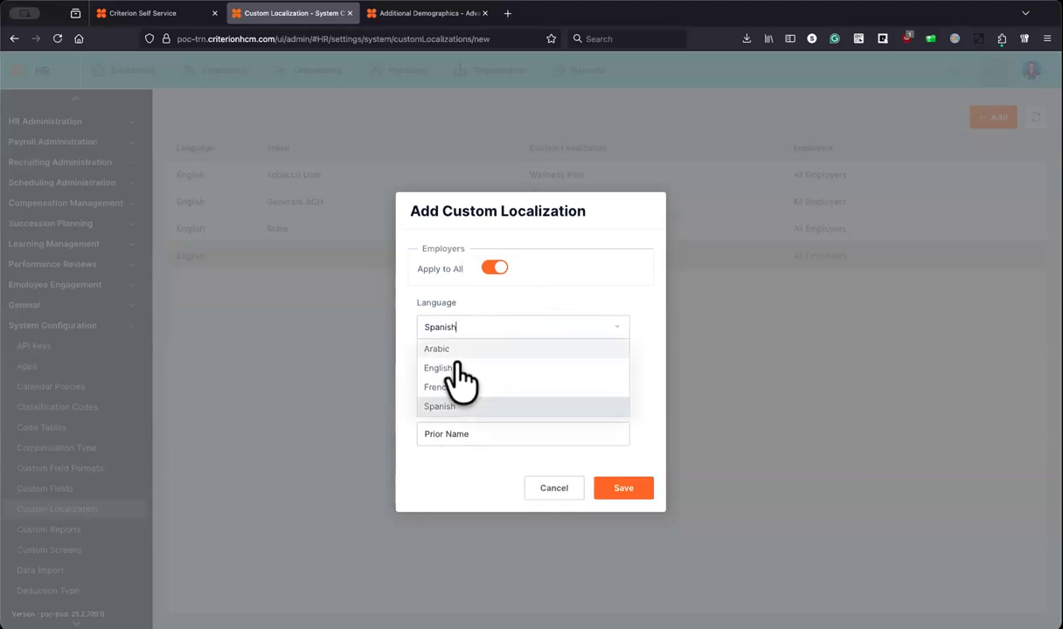
left_click(624, 487)
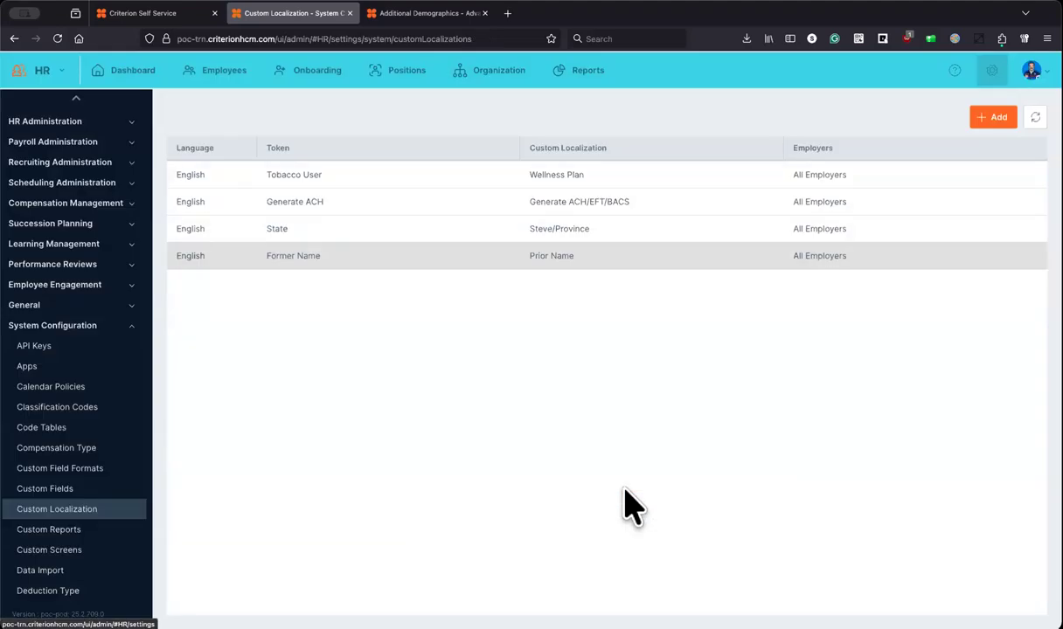
Step: Reload the employee's Additional Demographics form to confirm the field now reads Prior Name
left_click(395, 15)
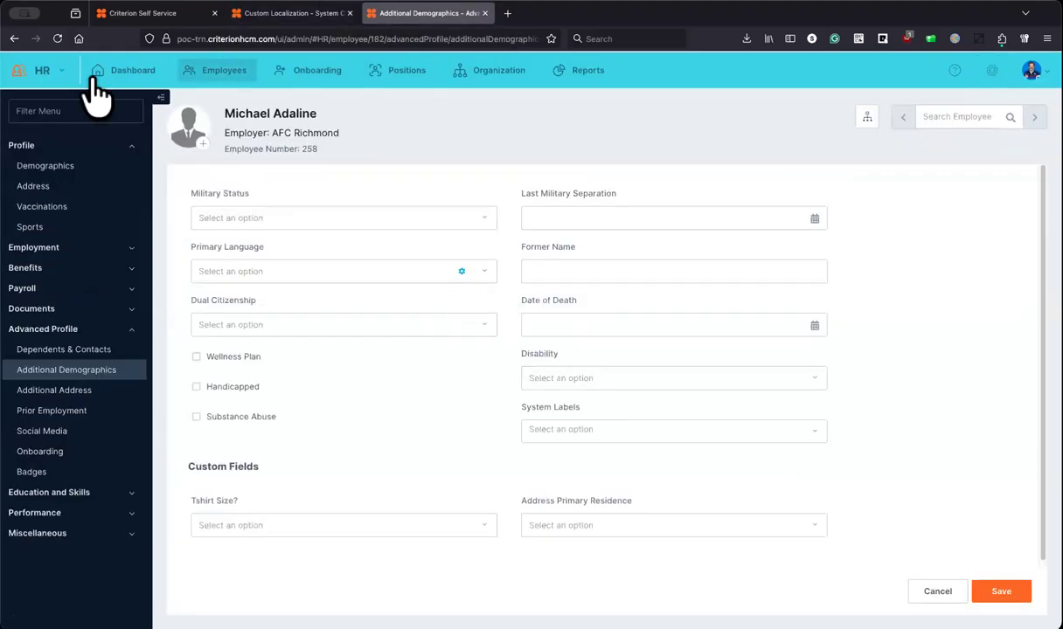
left_click(57, 39)
left_click(40, 248)
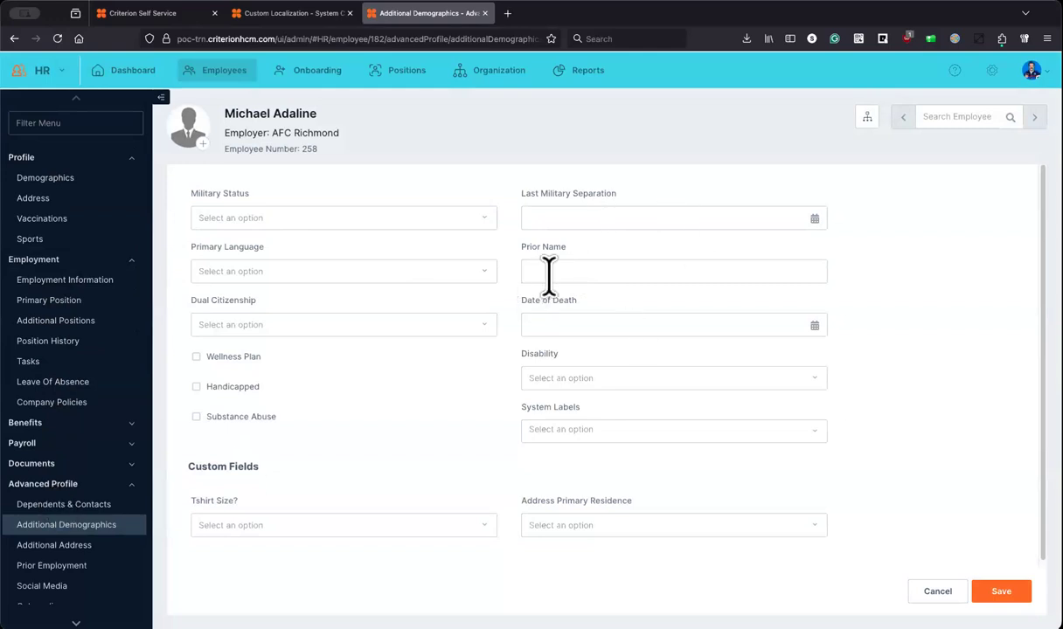
left_click(281, 16)
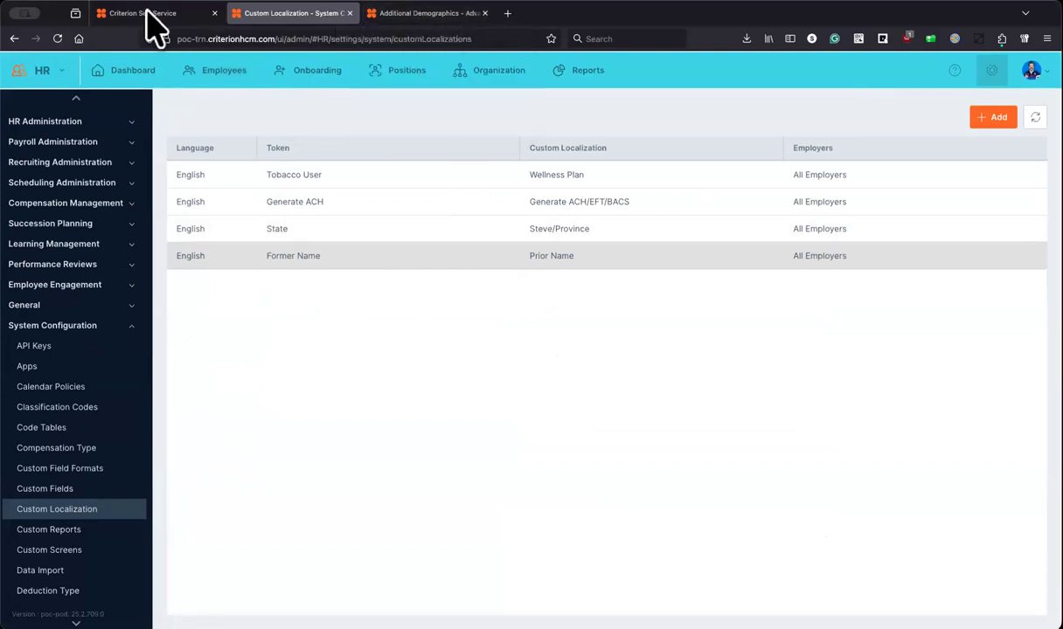
left_click(422, 16)
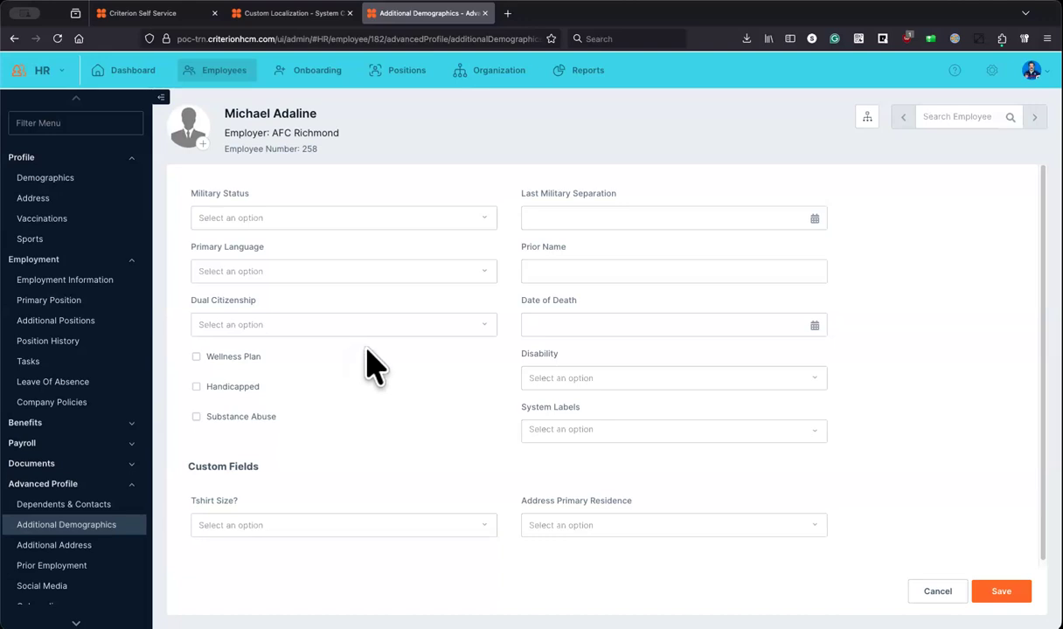
left_click(280, 13)
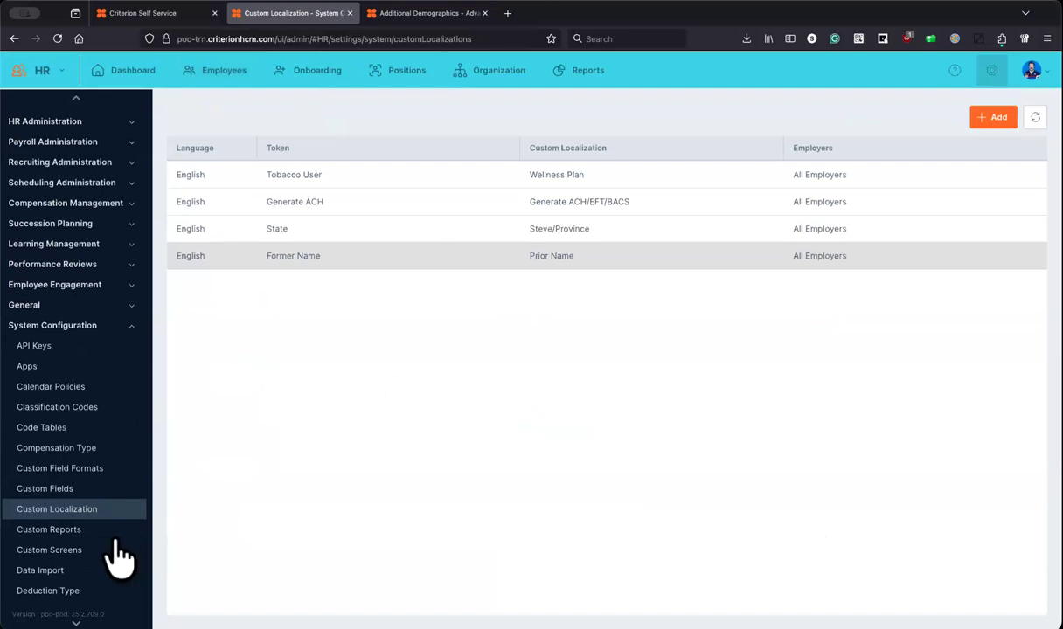
Step: Open Custom Reports, add a new report, and show the Report Type options
left_click(53, 530)
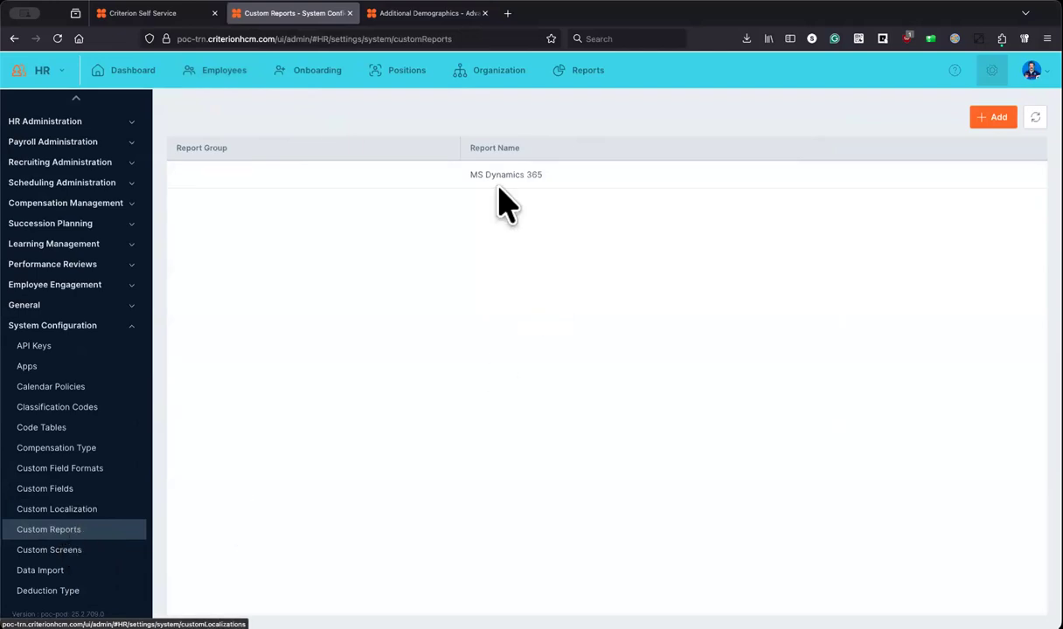
left_click(1005, 122)
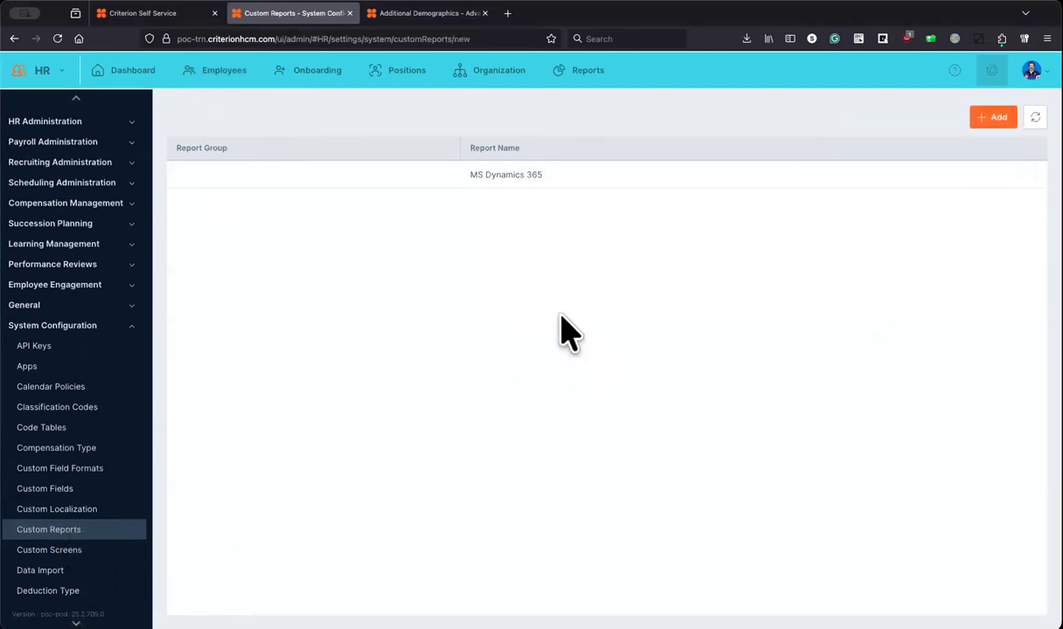
left_click(645, 297)
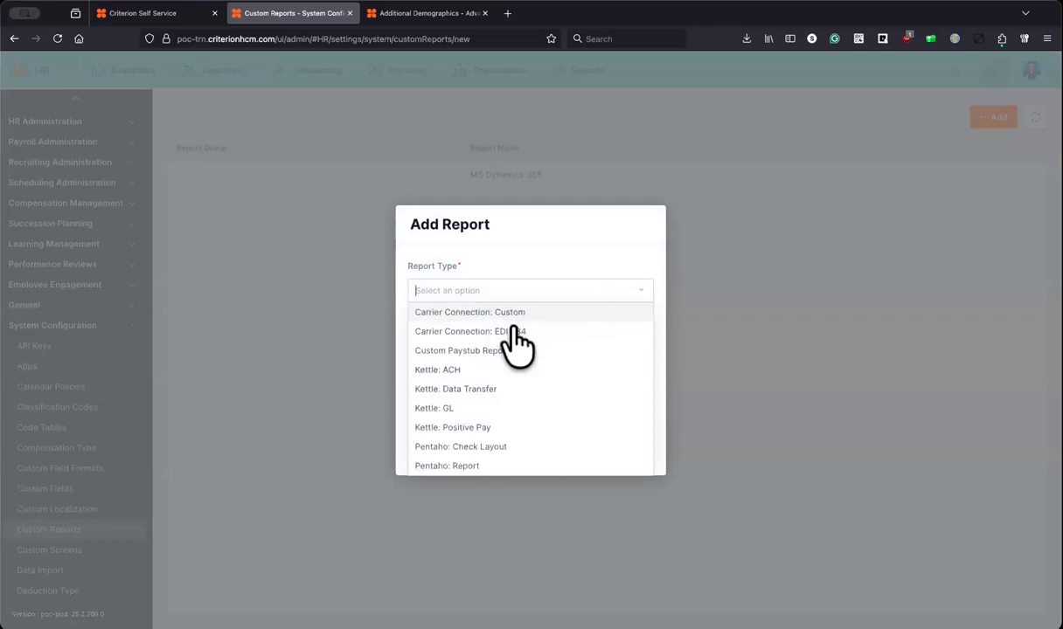
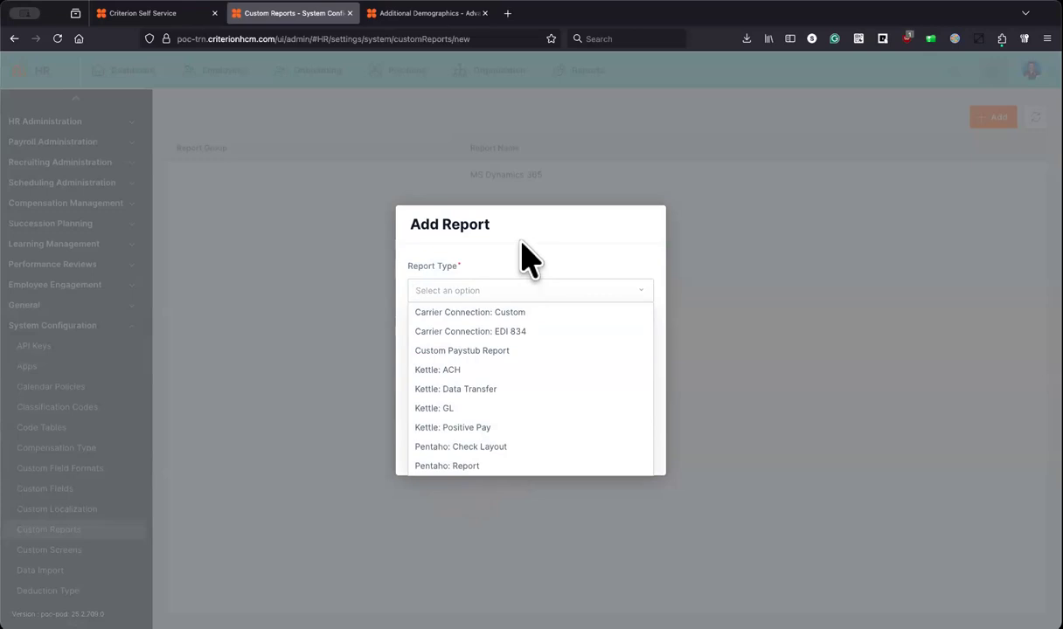
Step: Start a new Pentaho: Report in the Benefits group and enter its name
left_click(479, 466)
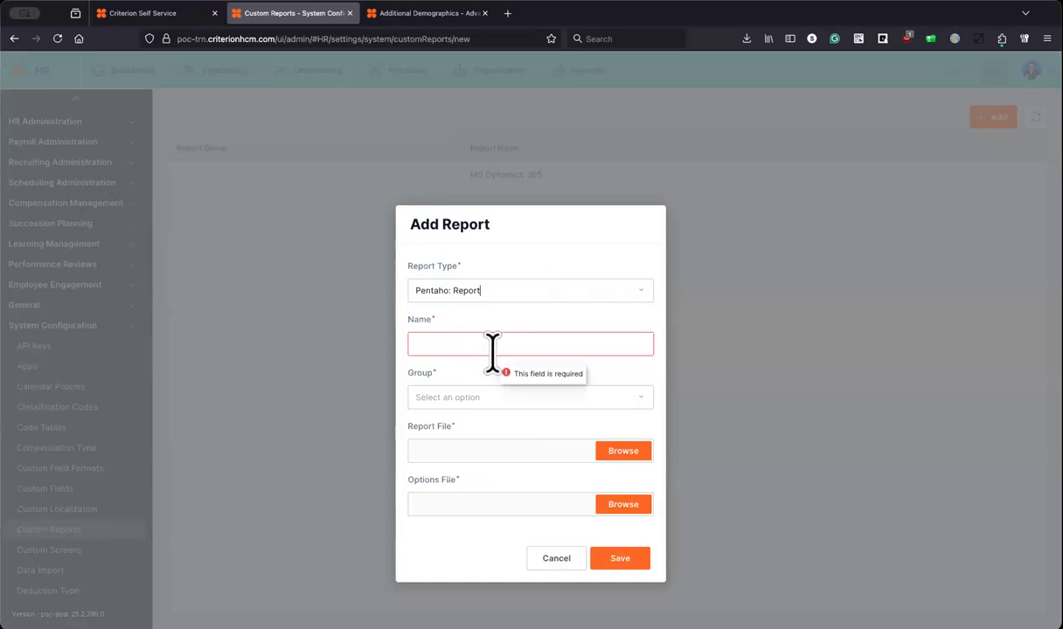
left_click(629, 397)
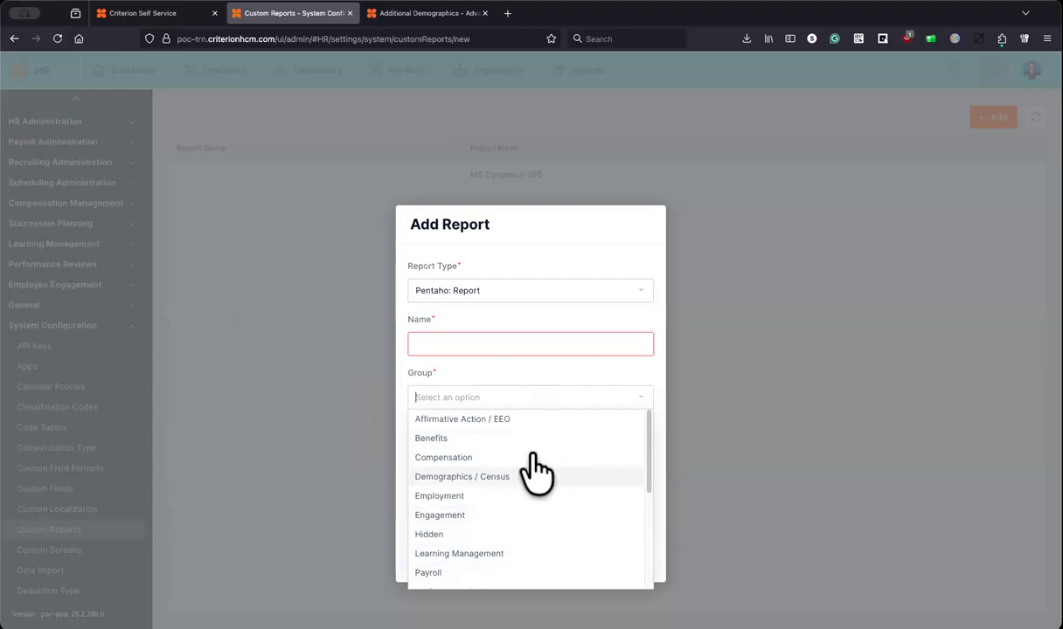
left_click(476, 441)
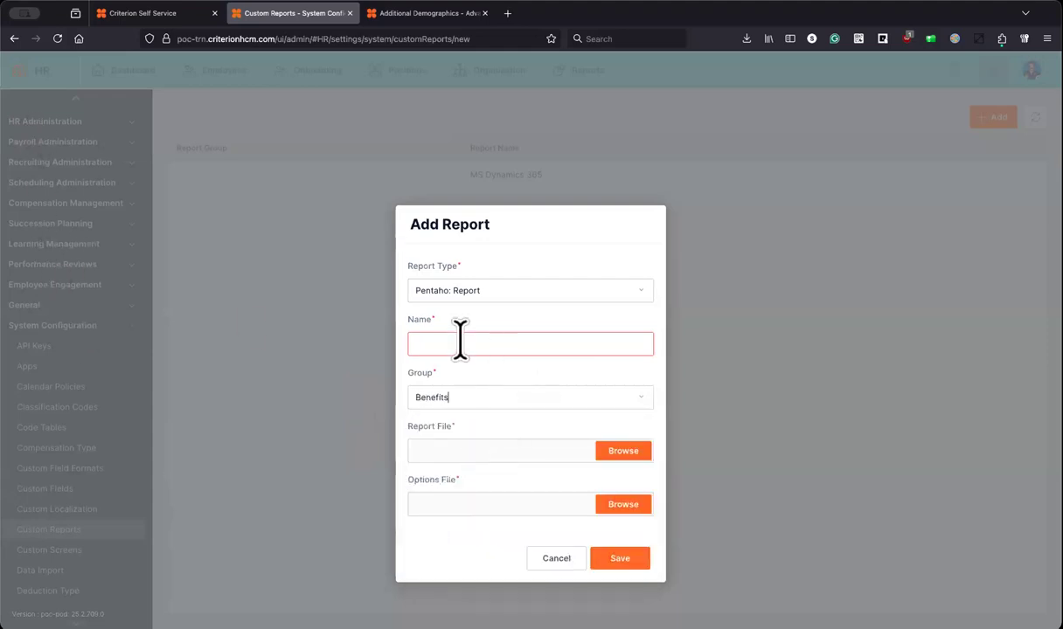
left_click(475, 343)
Step: Browse for a report file, then cancel the file picker and the new report
left_click(622, 451)
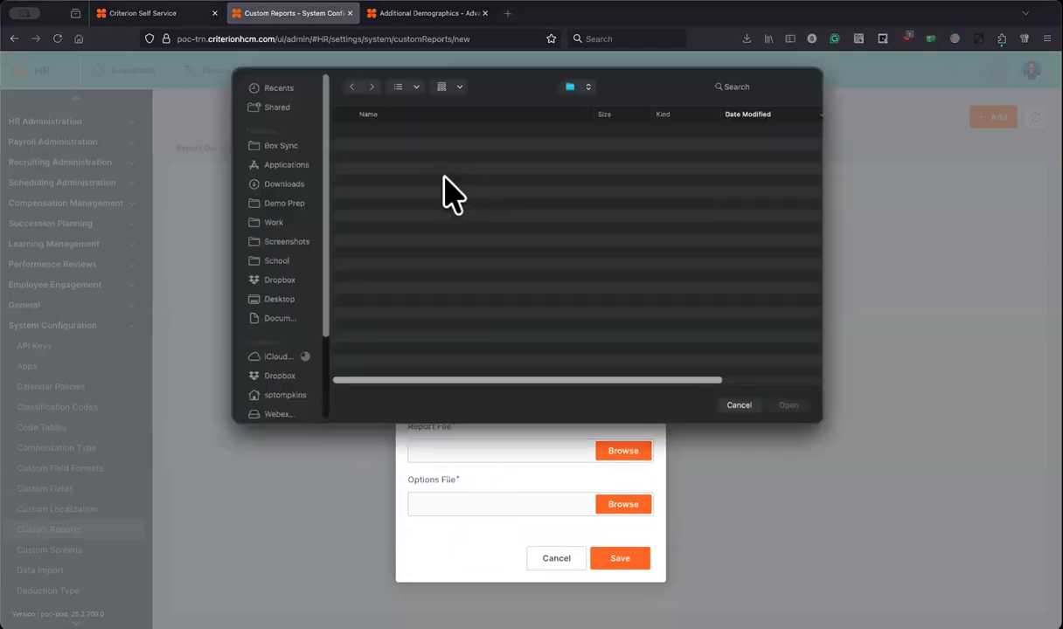
left_click(738, 406)
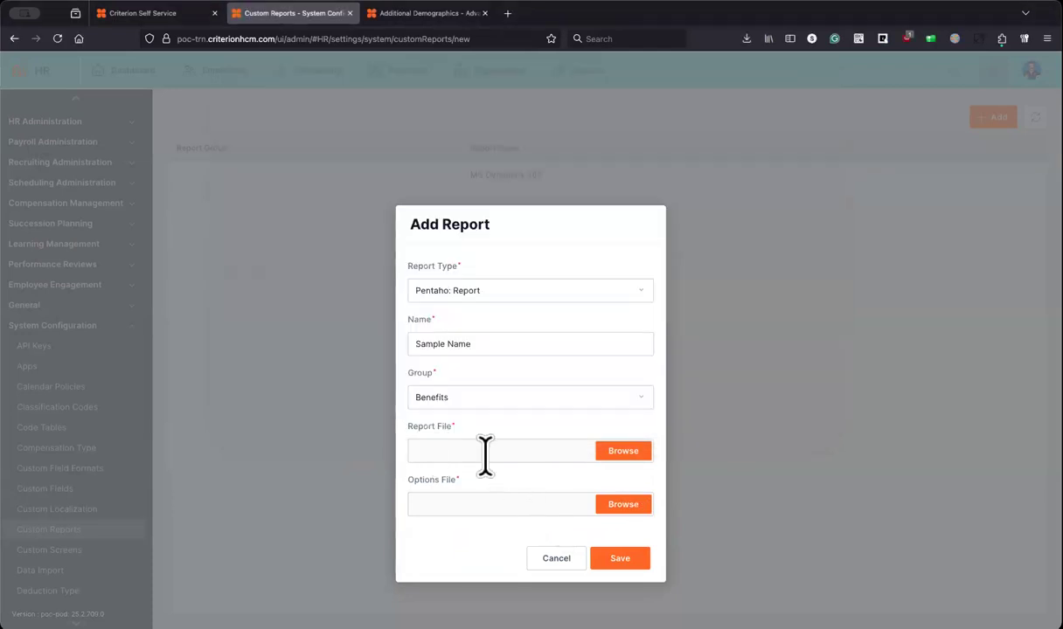
left_click(554, 558)
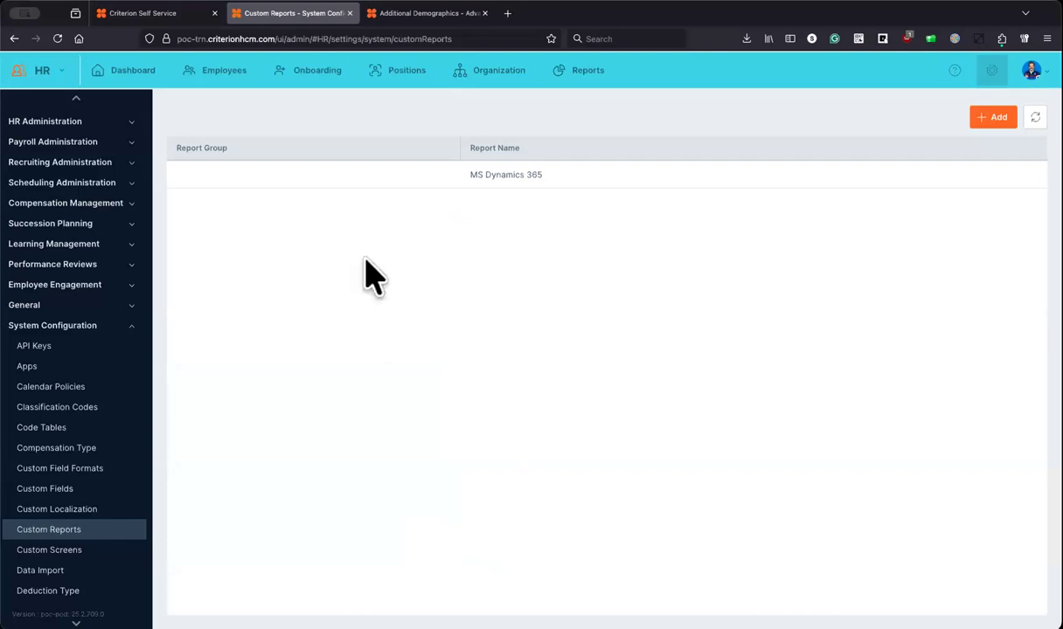
Step: Open the HR Reports page and expand, then collapse, the Benefits category
left_click(127, 325)
left_click(579, 73)
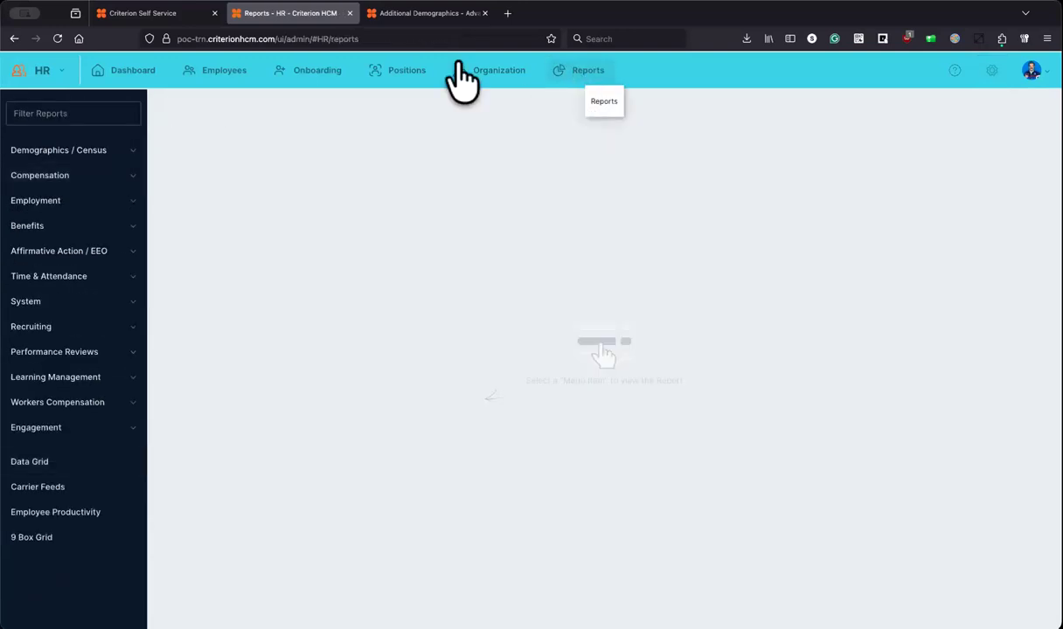
left_click(98, 226)
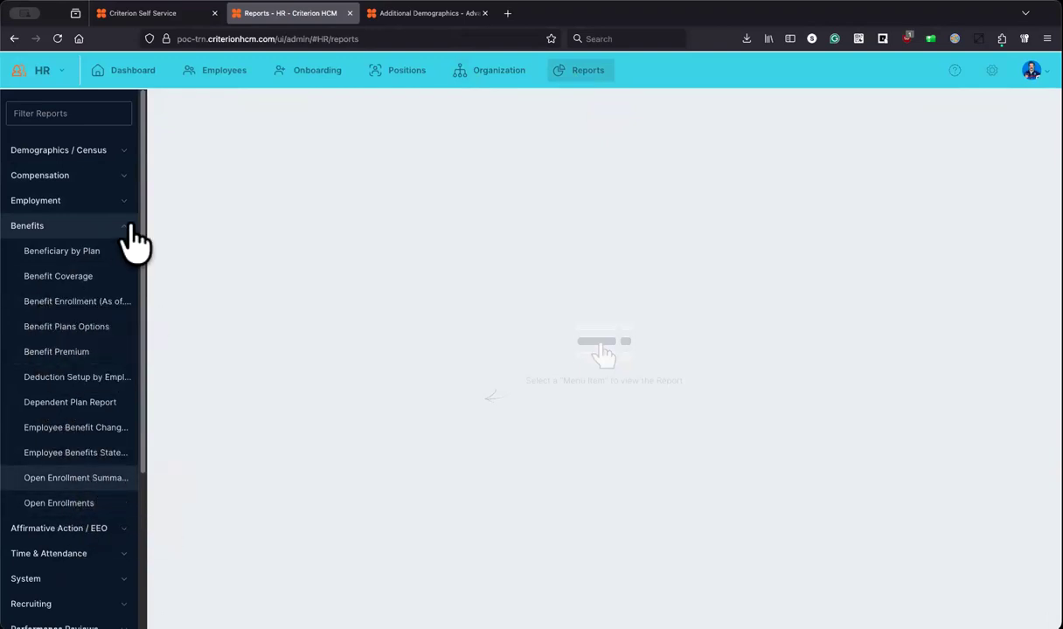
left_click(121, 227)
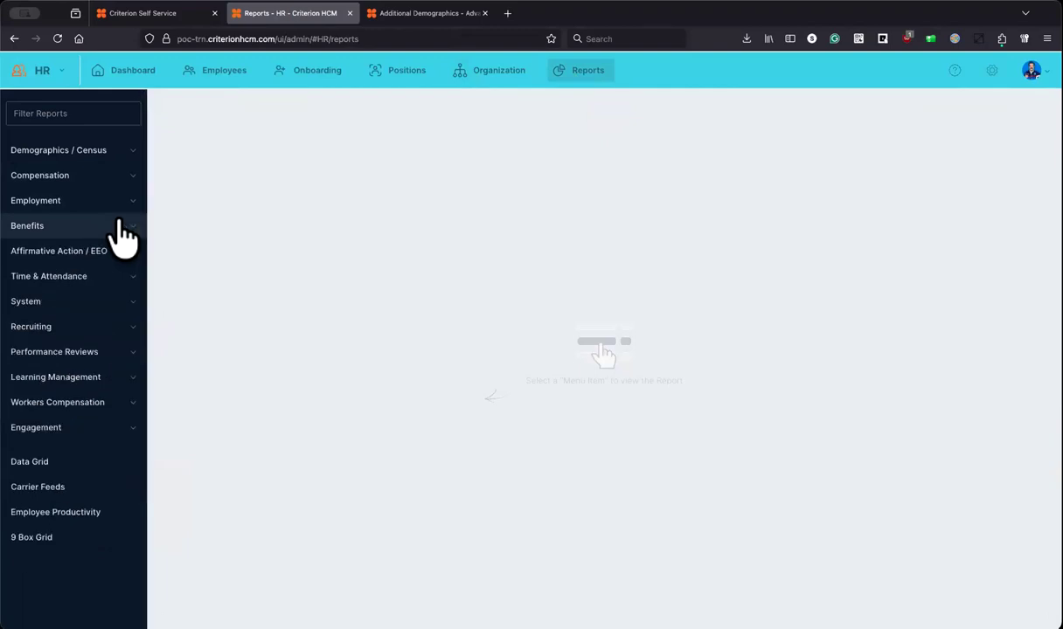
left_click(991, 72)
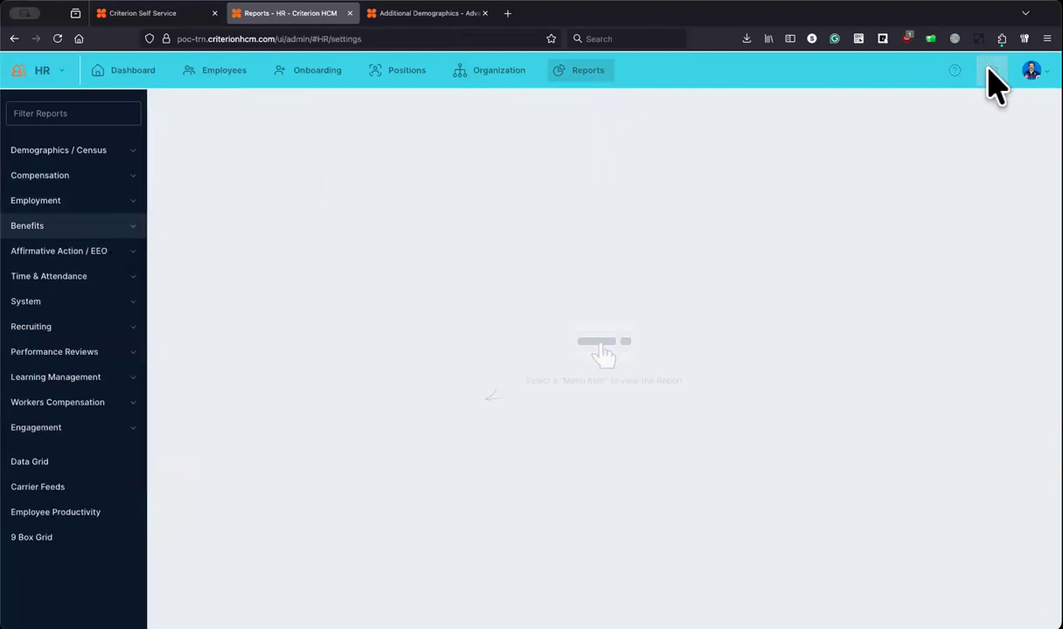
Step: Open Custom Field Formats under System Configuration, begin adding a format, and cancel it
left_click(72, 378)
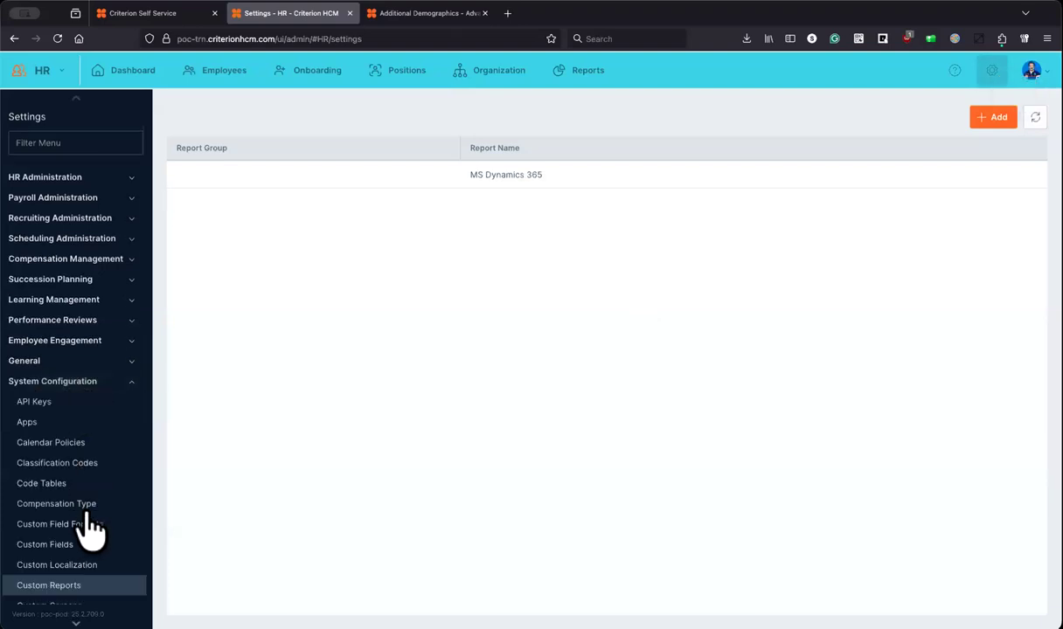
left_click(83, 525)
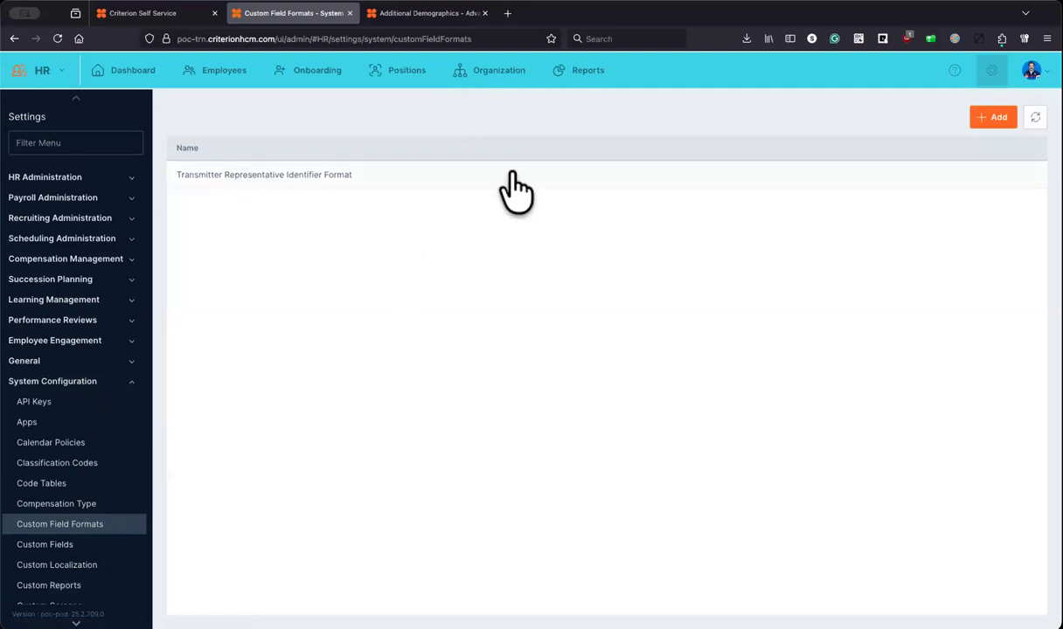
left_click(980, 123)
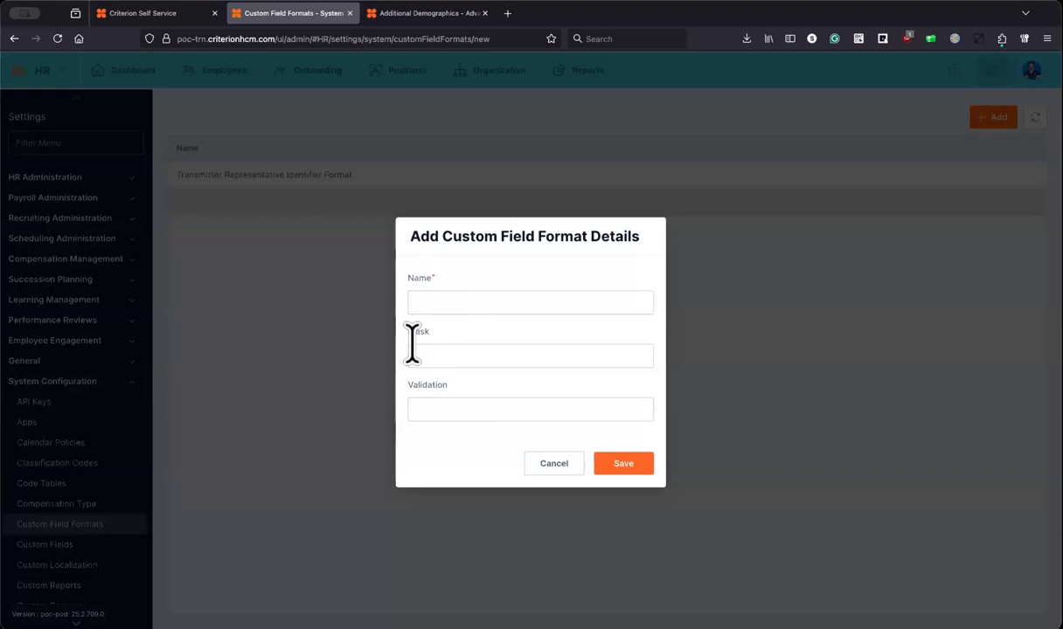
left_click(545, 464)
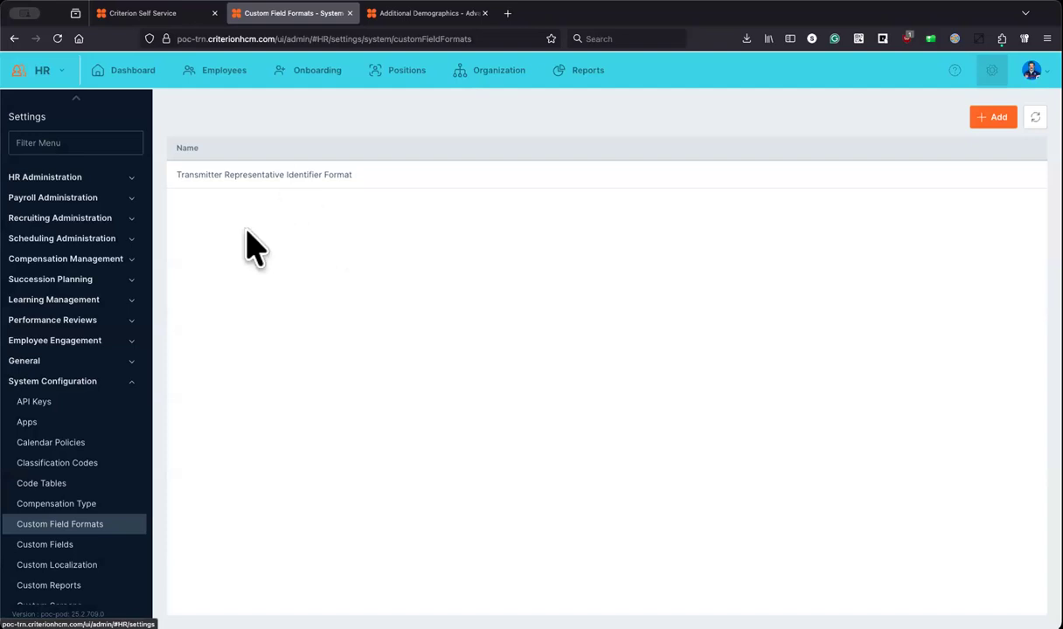
Step: Open the Custom Fields settings page and bring up its Help Center article
scroll(105, 423, "down", 5)
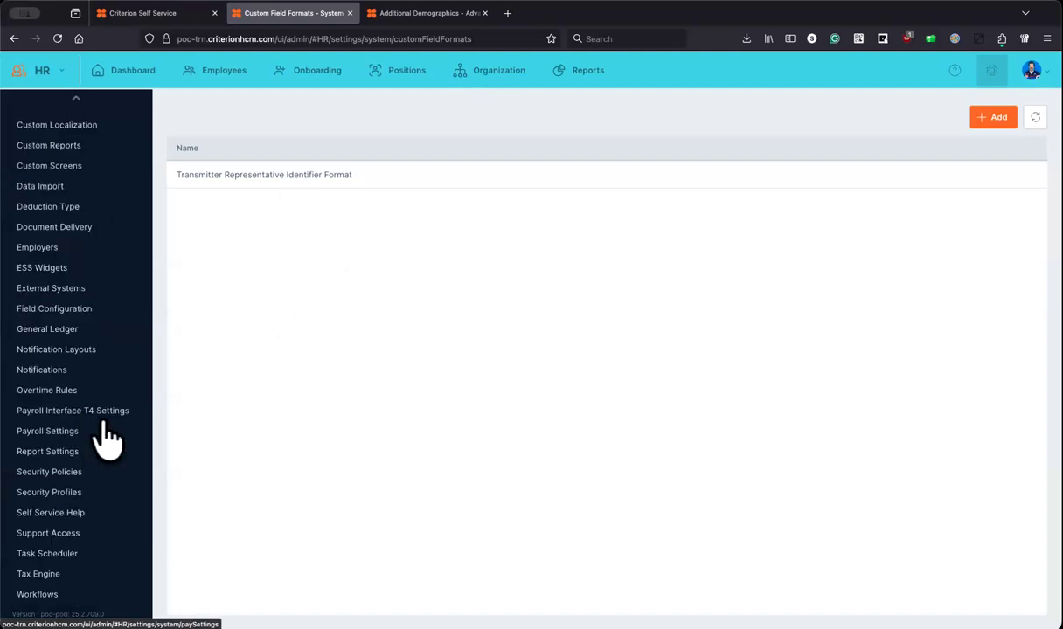
scroll(107, 437, "up", 5)
scroll(107, 439, "down", 4)
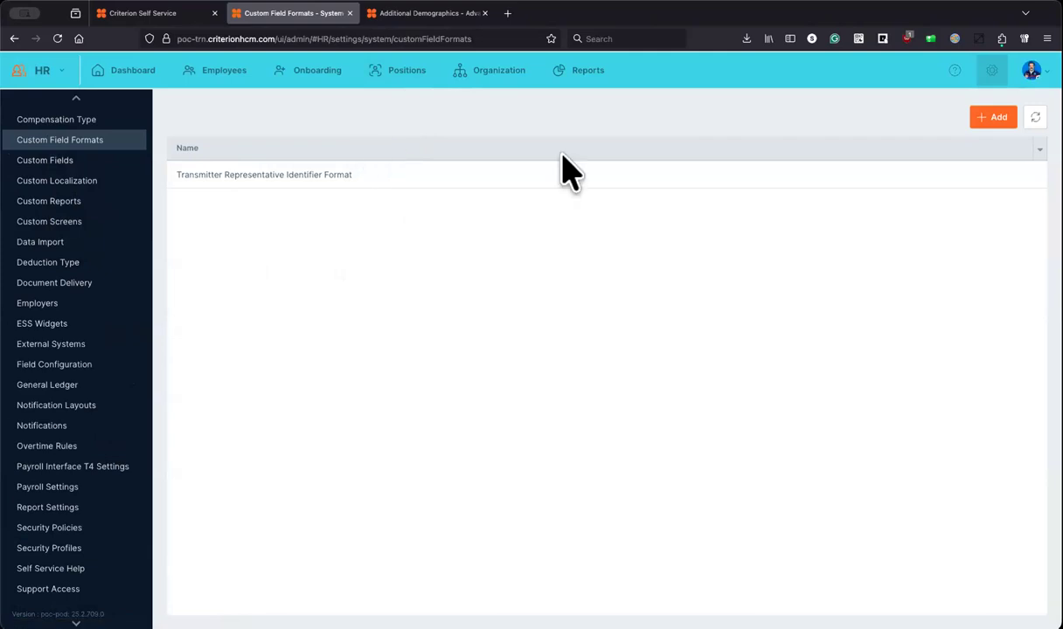
left_click(61, 163)
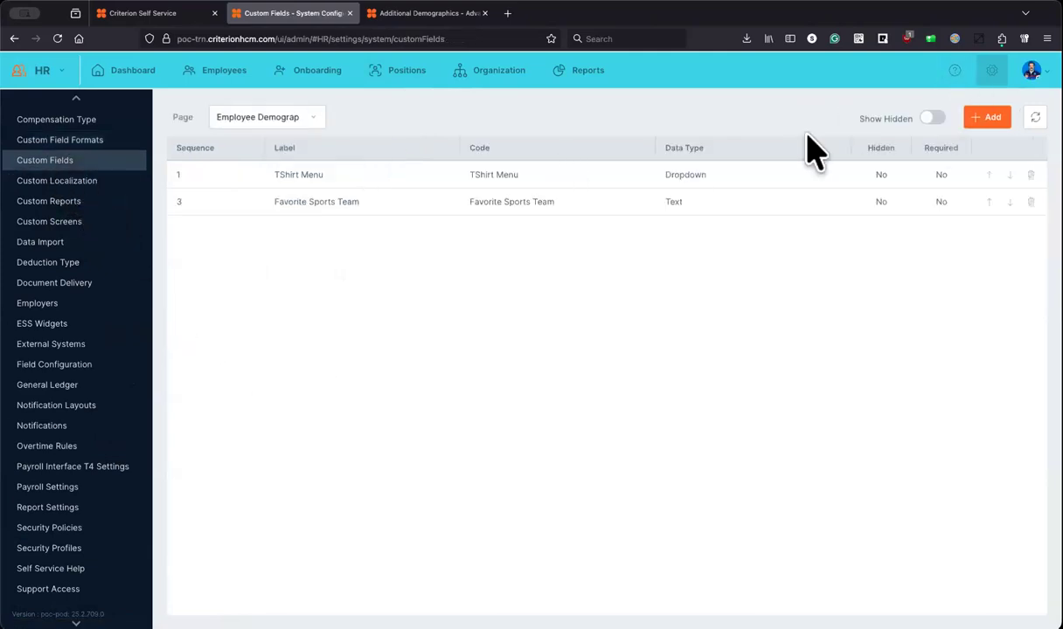
left_click(954, 72)
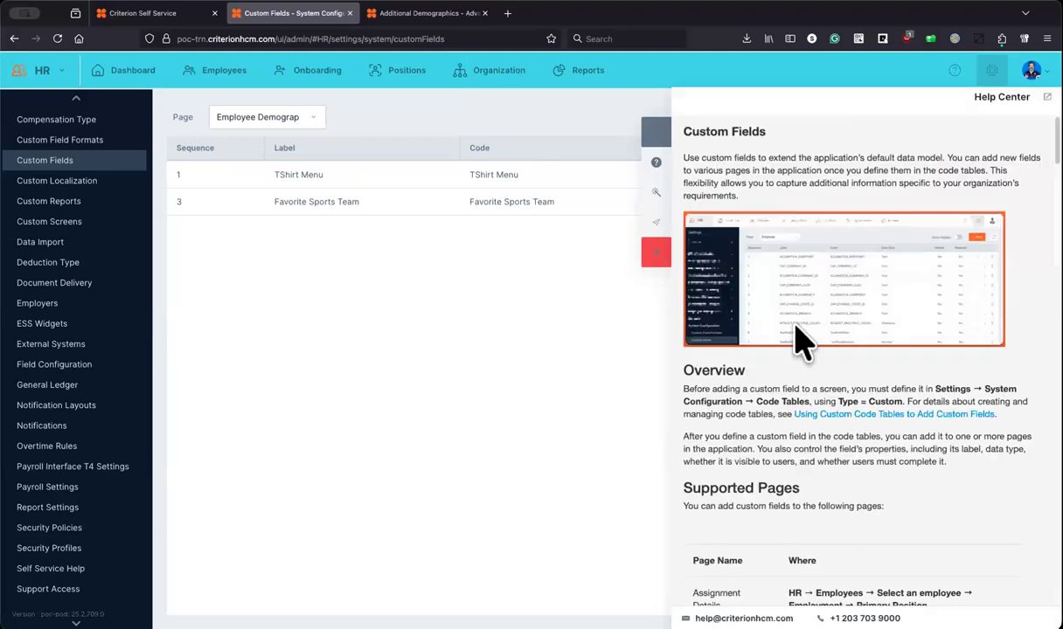
scroll(799, 343, "down", 3)
scroll(796, 332, "down", 10)
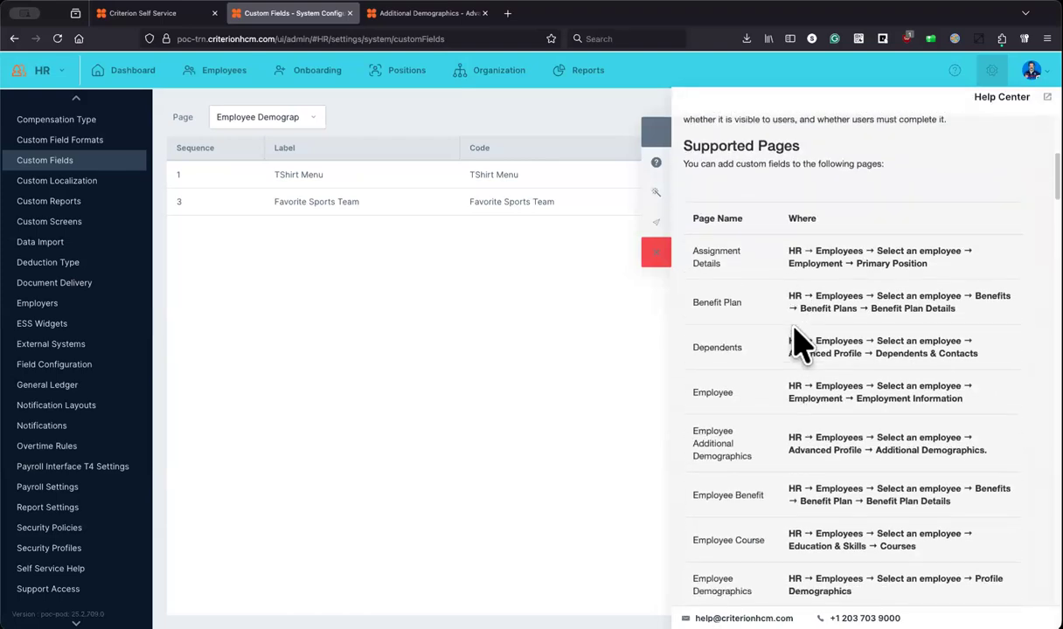
scroll(796, 354, "down", 3)
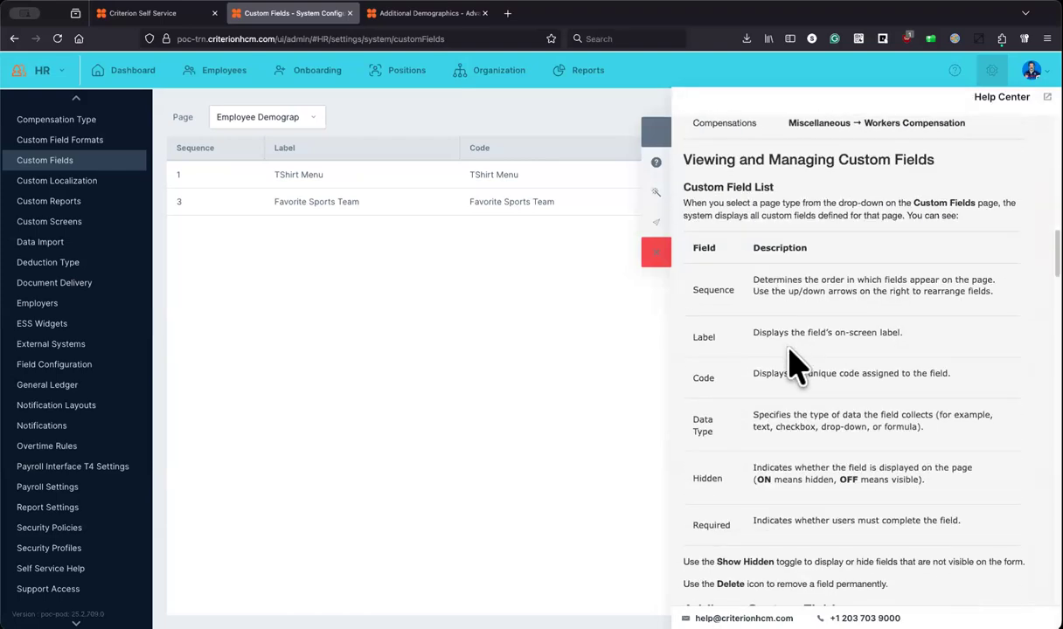
scroll(791, 348, "down", 5)
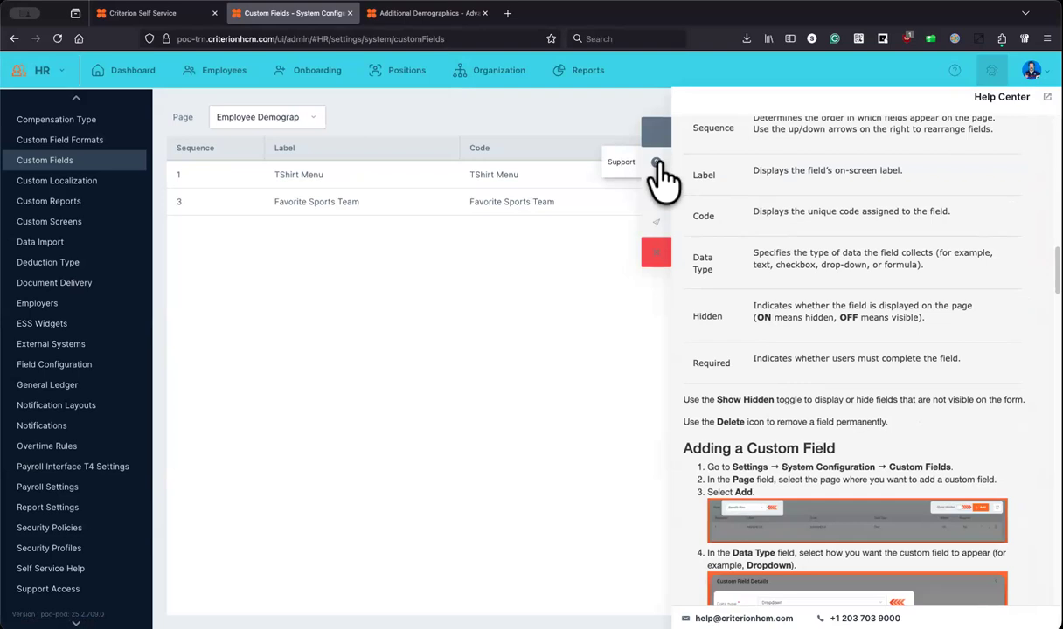
left_click(658, 254)
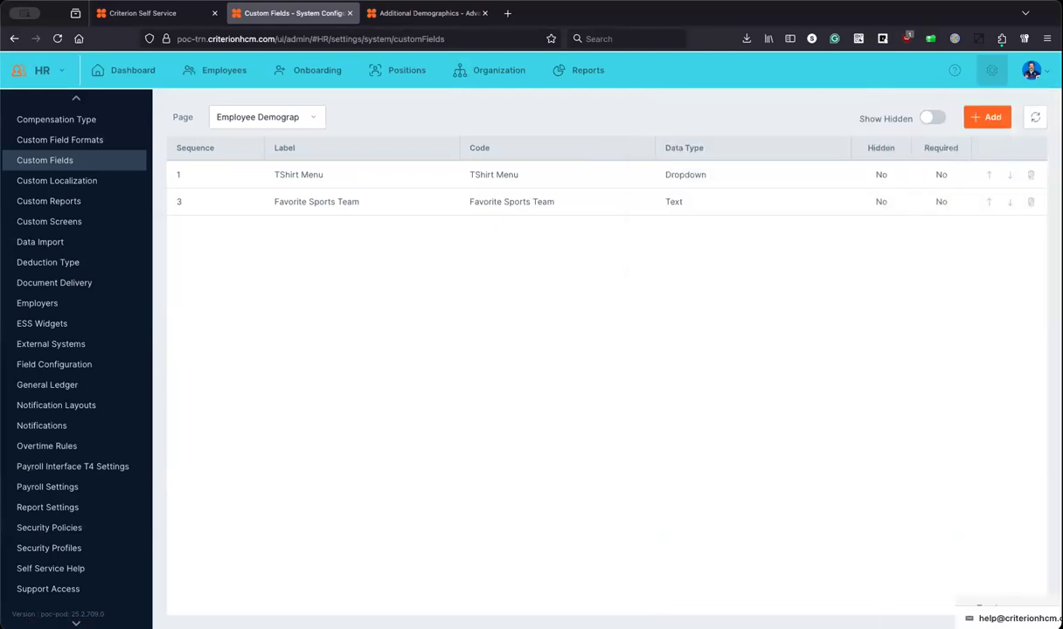